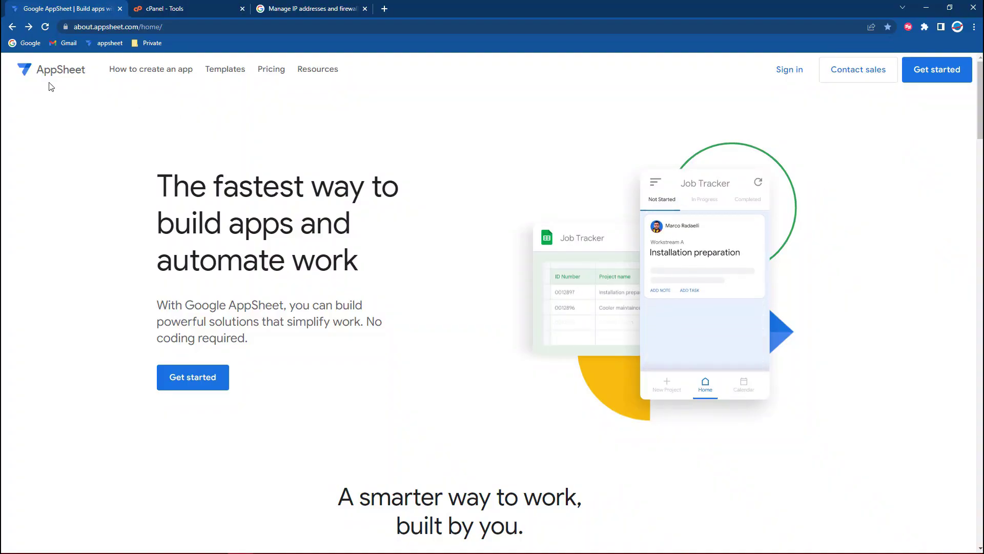
# Open the mundobi01_DBBudgy Designer diagram in phpMyAdmin, then go back to the AppSheet tab
pyautogui.click(174, 11)
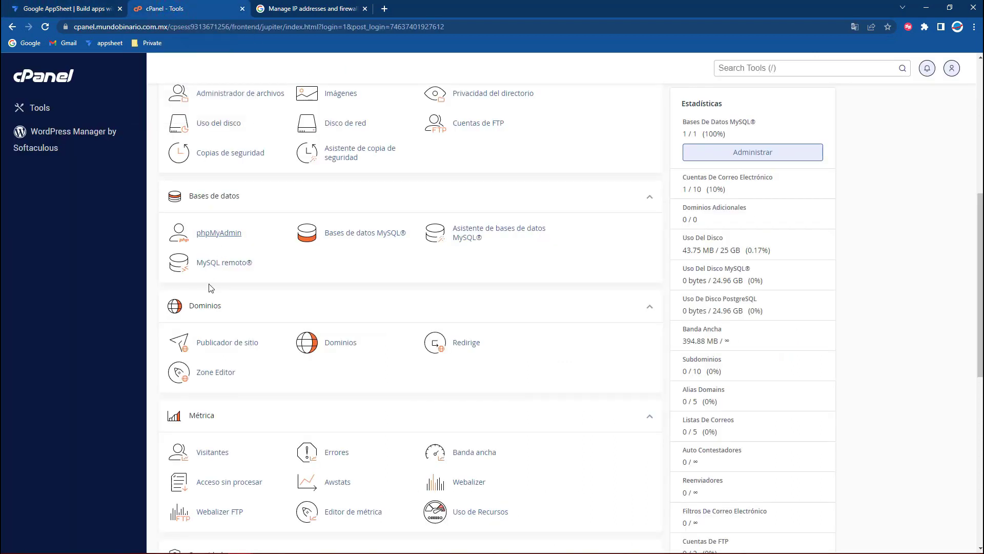
pyautogui.click(214, 234)
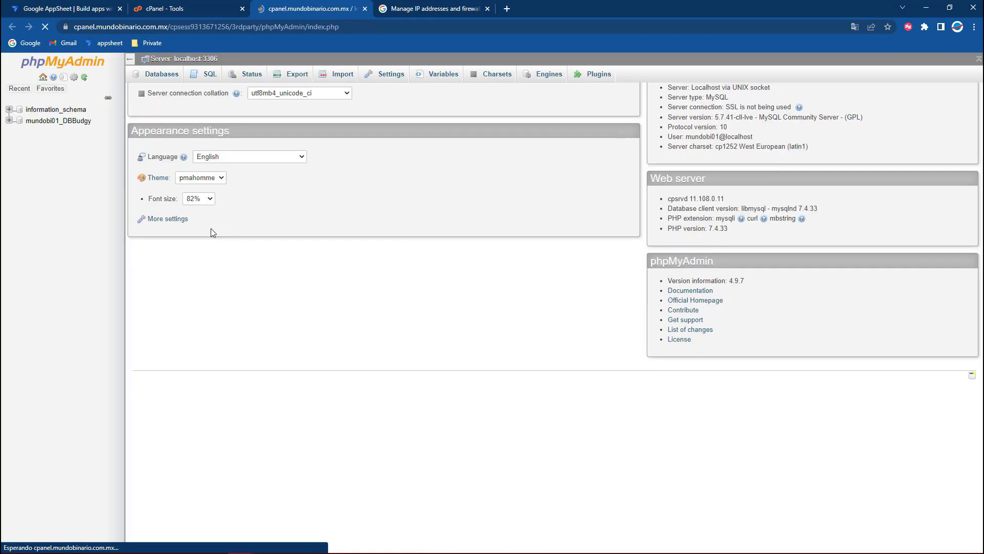
pyautogui.click(68, 123)
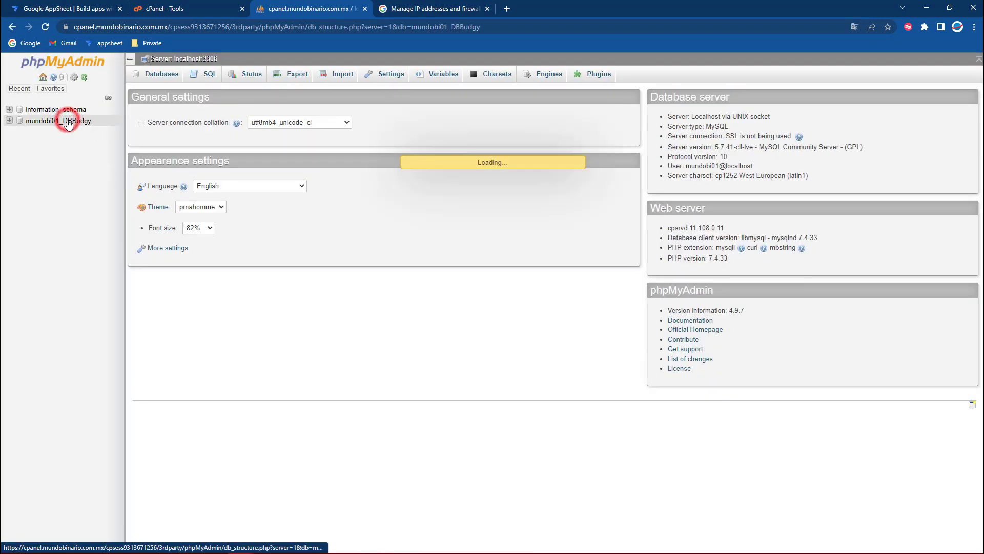
pyautogui.click(640, 78)
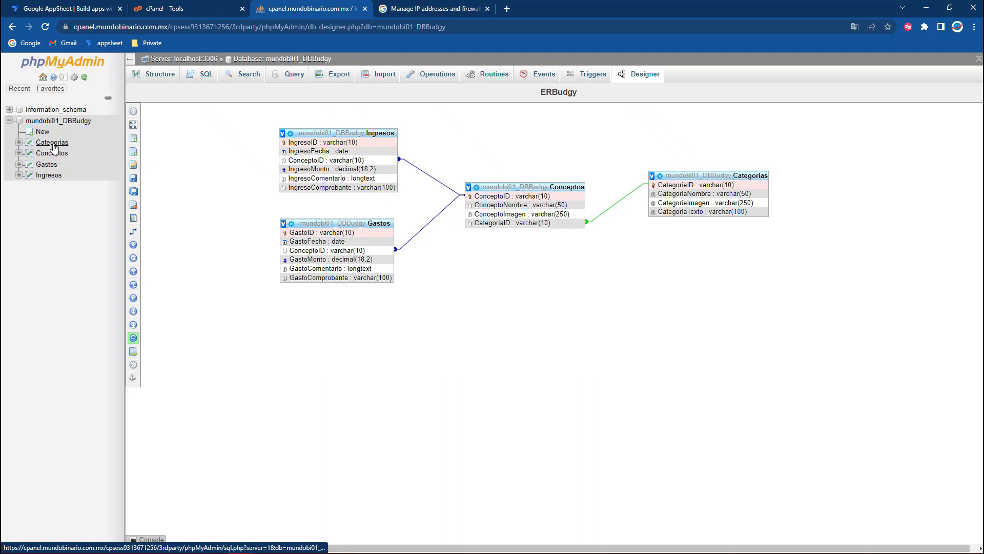
pyautogui.click(79, 6)
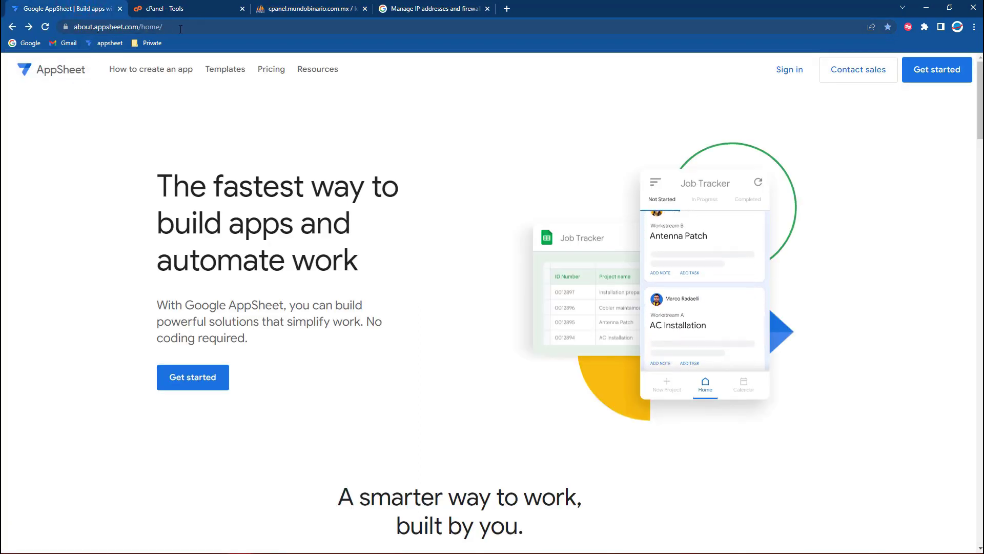
# Sign in to AppSheet with the Google account and allow access
pyautogui.click(790, 70)
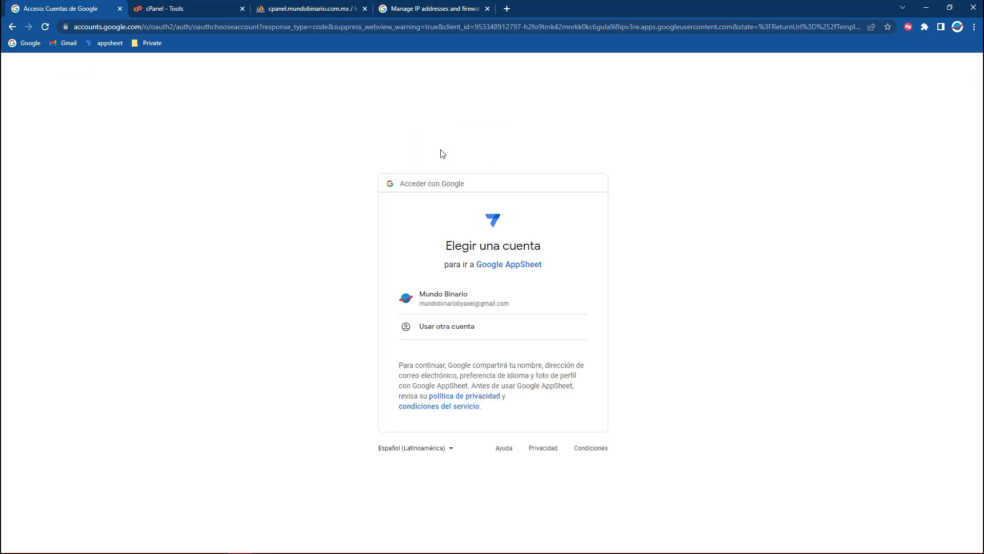
pyautogui.click(454, 310)
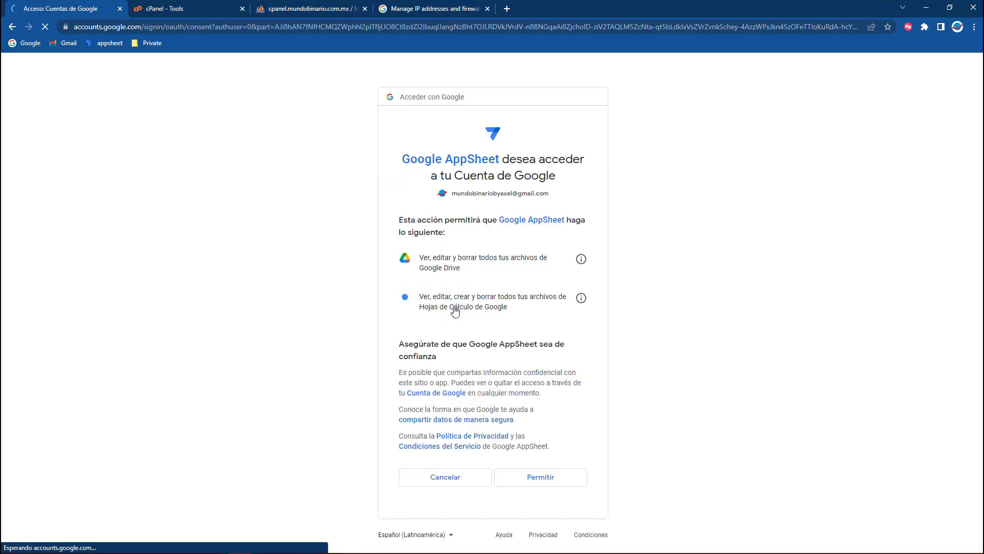
pyautogui.click(557, 487)
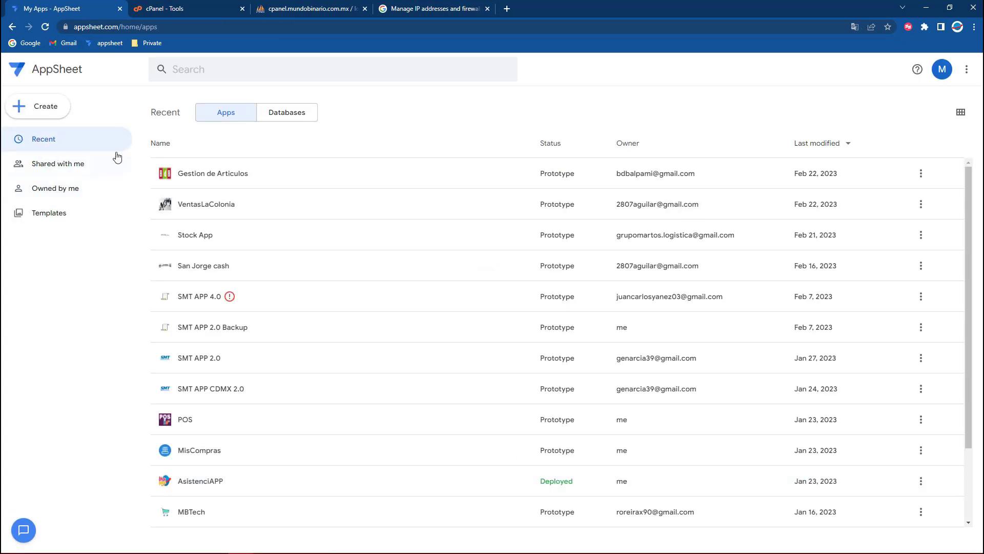
# Browse owned and shared apps, then go to My Account from the avatar menu
pyautogui.click(54, 189)
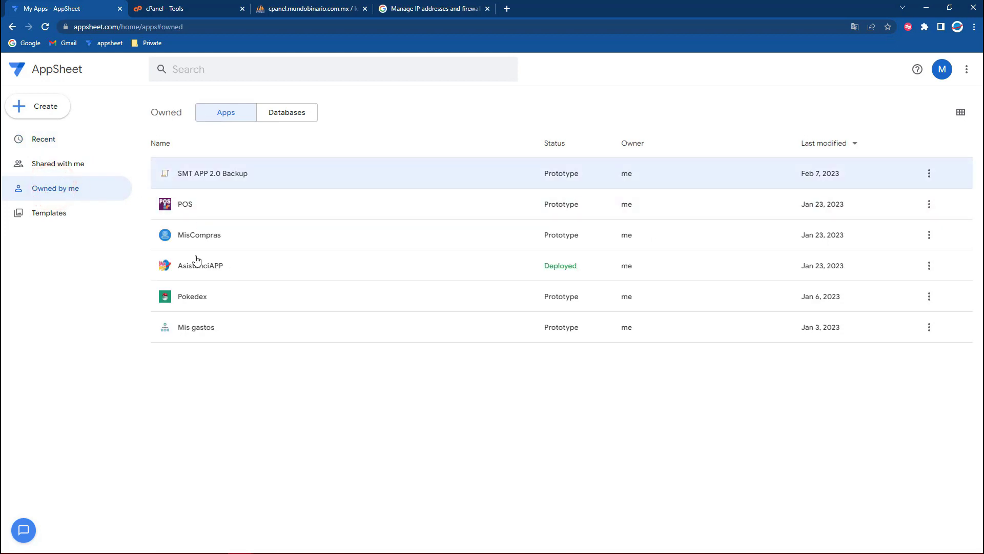
pyautogui.click(55, 164)
pyautogui.click(58, 189)
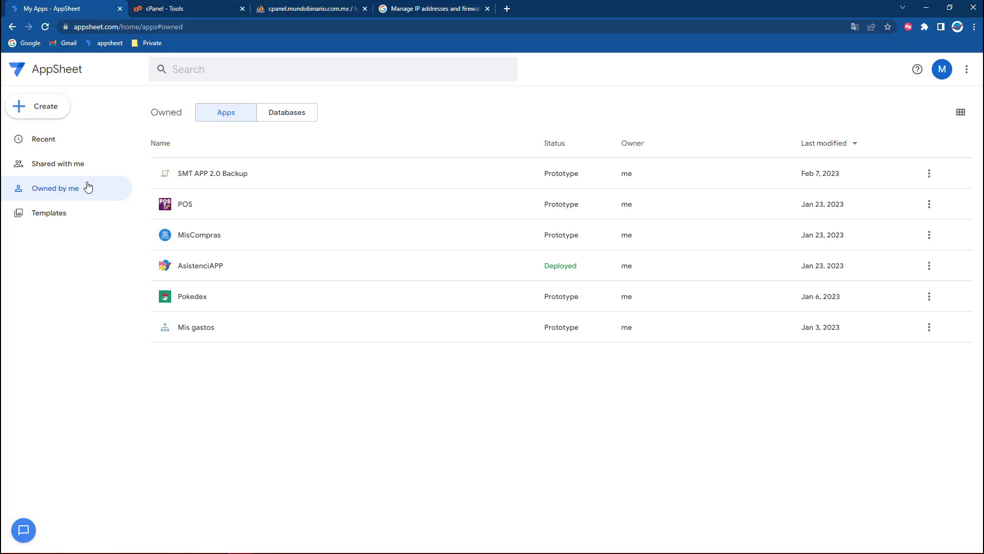
pyautogui.click(943, 69)
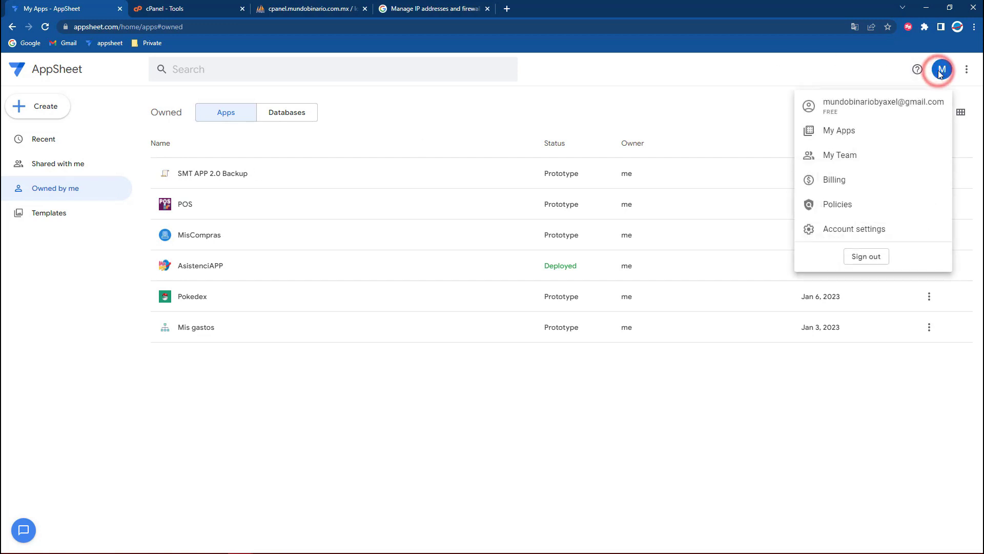
pyautogui.click(857, 113)
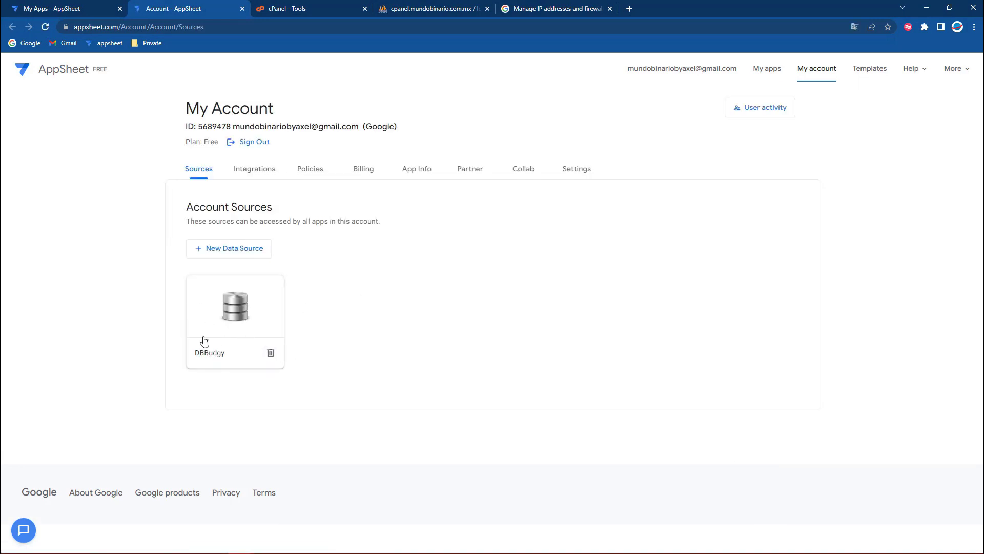
# Delete the old DBBudgy source and start a new Cloud Database source of type MySQL
pyautogui.click(269, 353)
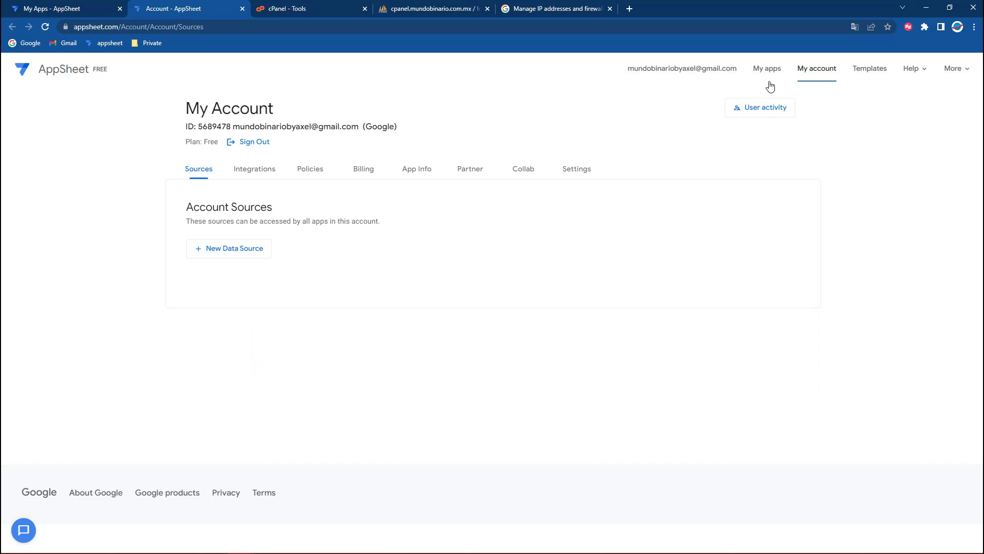
pyautogui.click(206, 175)
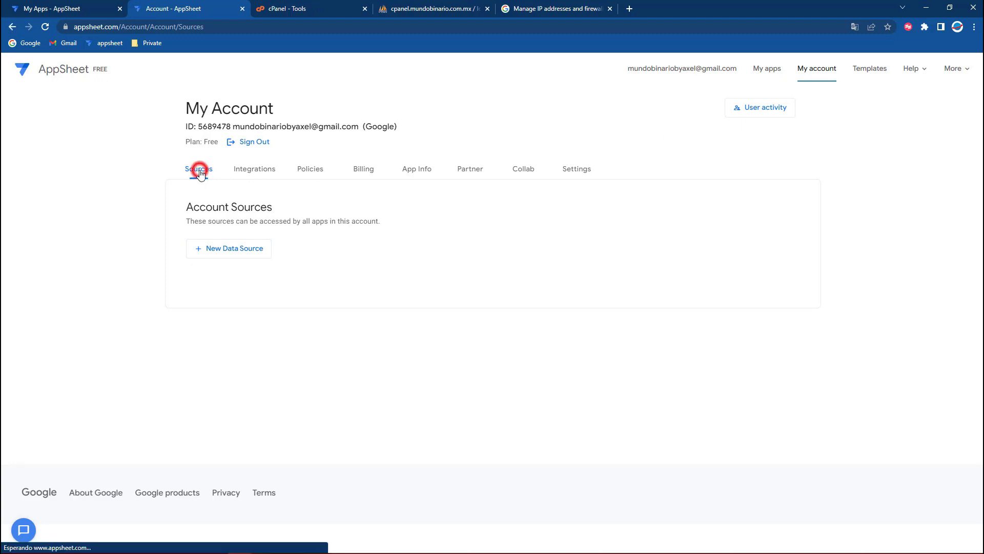
pyautogui.click(225, 251)
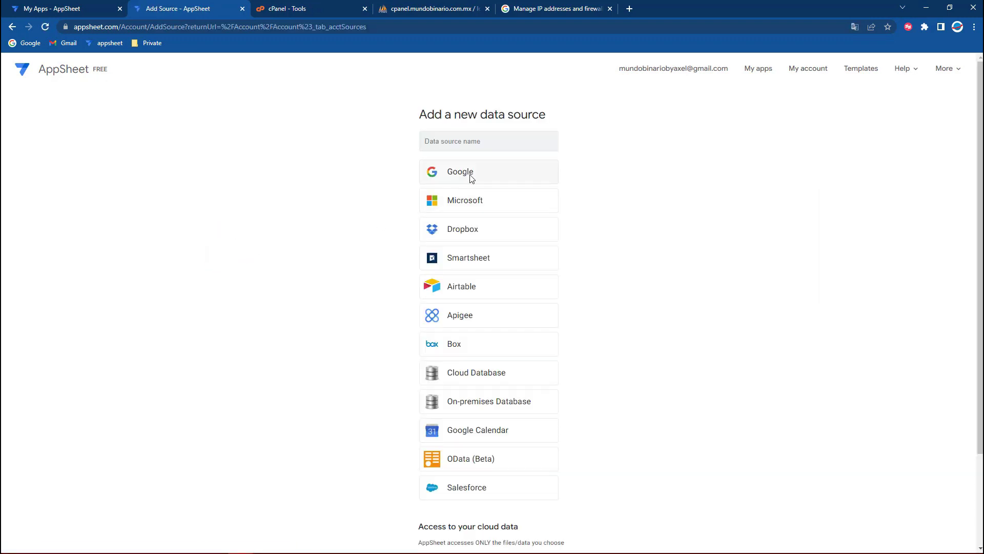
pyautogui.click(454, 373)
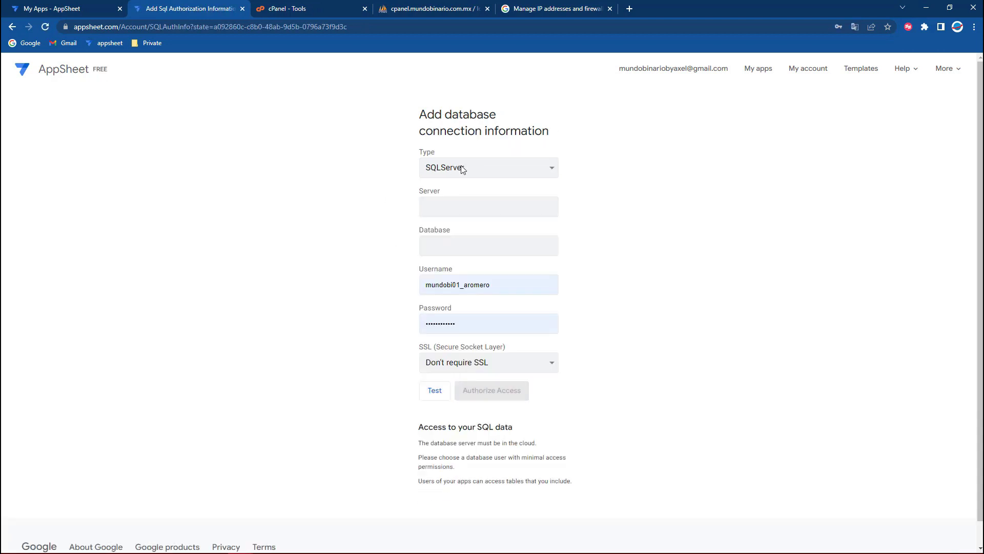
pyautogui.click(453, 169)
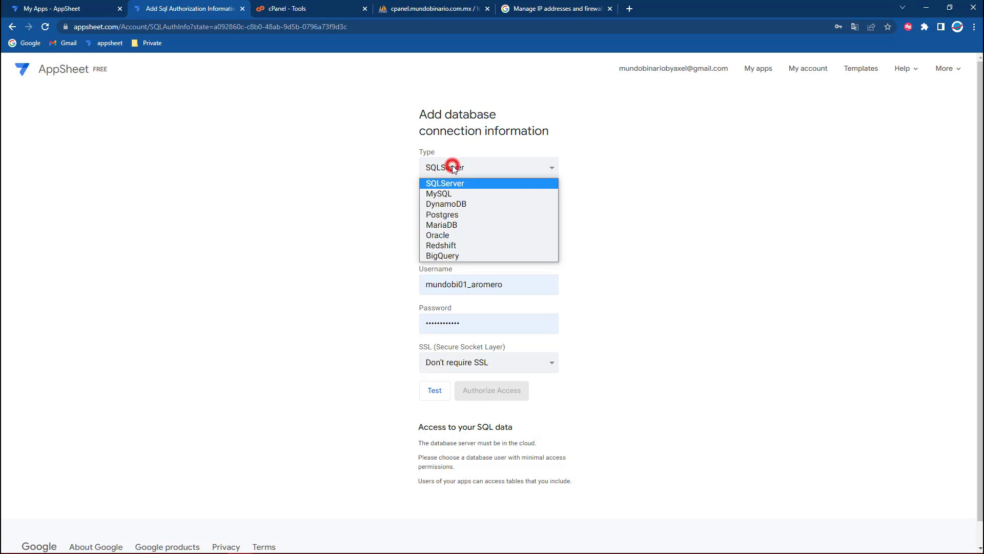
pyautogui.click(451, 194)
pyautogui.click(441, 248)
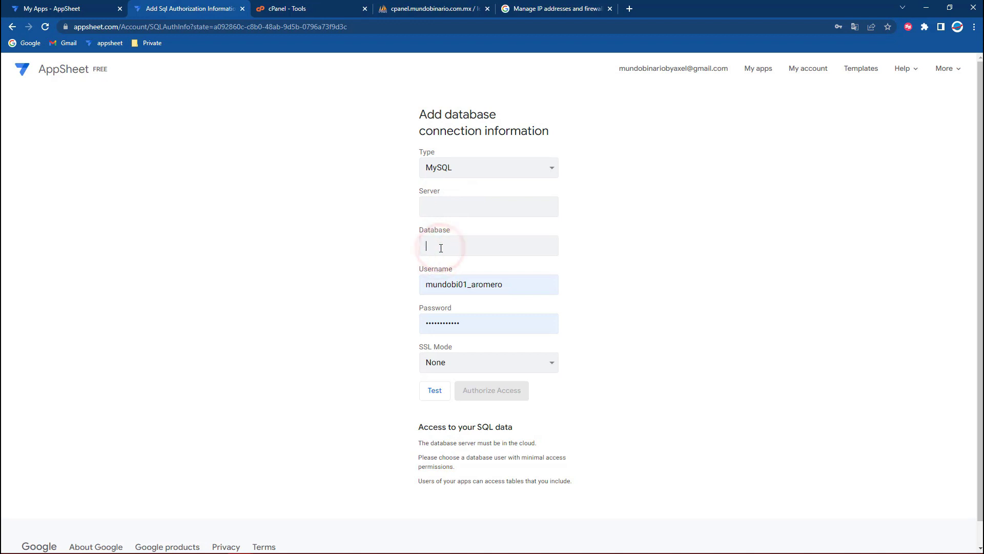
# Copy the shared IP 198.23.60.236 from cPanel into the Server field
pyautogui.click(280, 6)
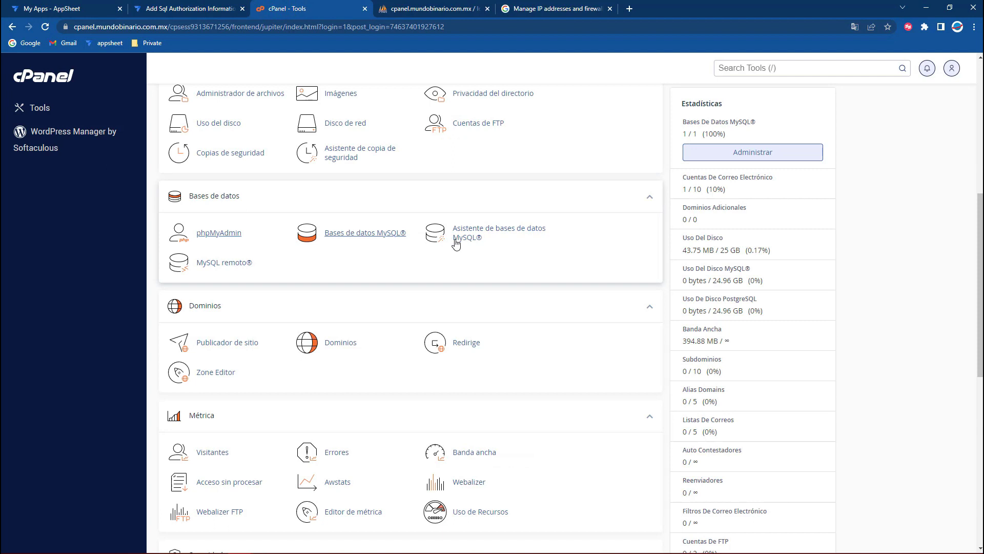
pyautogui.scroll(4, 463, 287)
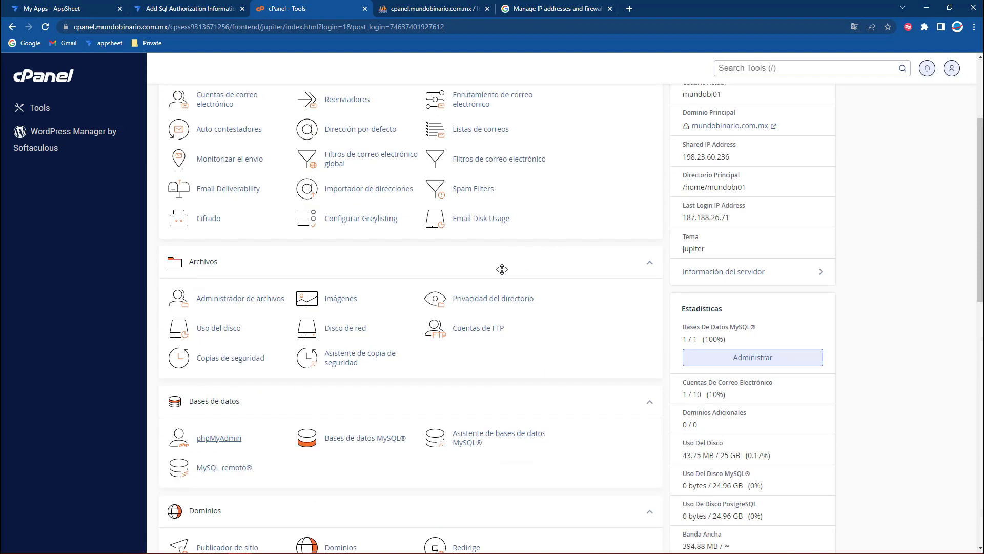
pyautogui.moveTo(732, 160); pyautogui.dragTo(682, 159)
pyautogui.hotkey('ctrl', 'c')
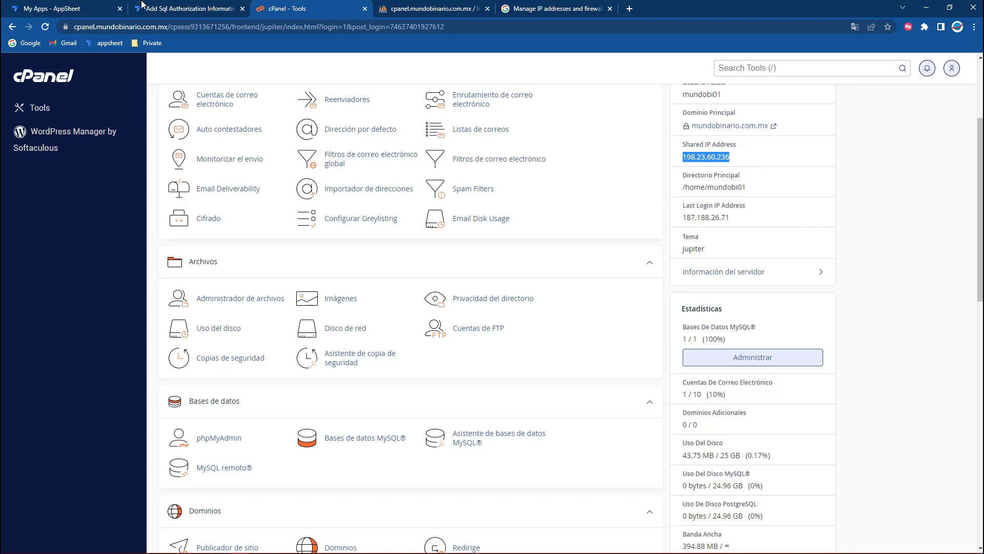
pyautogui.click(161, 5)
pyautogui.click(443, 206)
pyautogui.hotkey('ctrl', 'v')
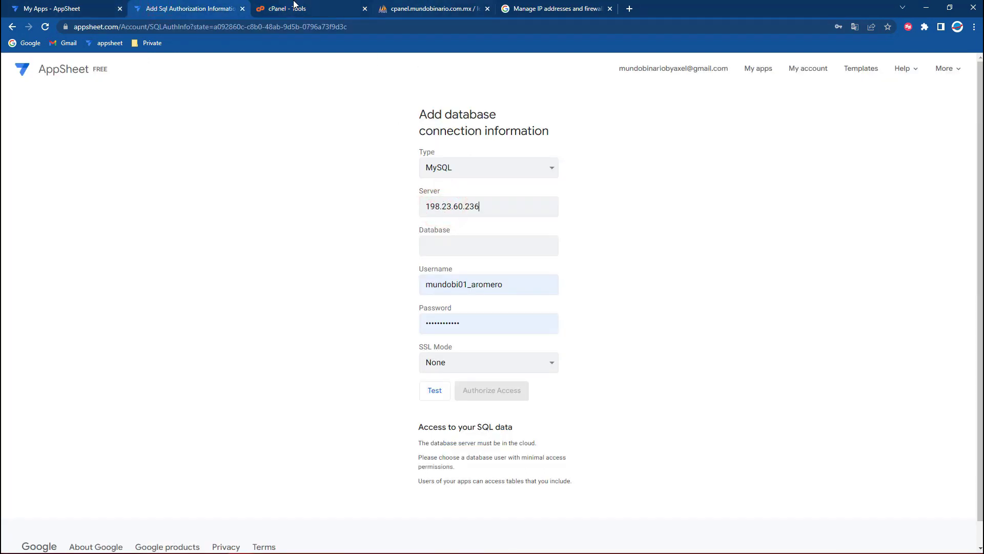
# Copy mundobi01_DBBudgy from cPanel's MySQL Databases page into the Database field
pyautogui.click(295, 5)
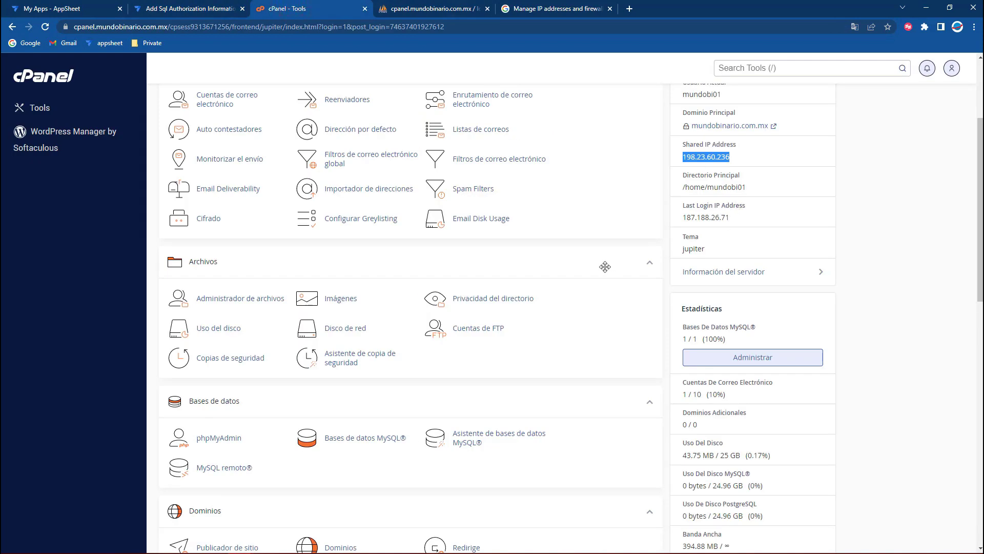
pyautogui.click(362, 447)
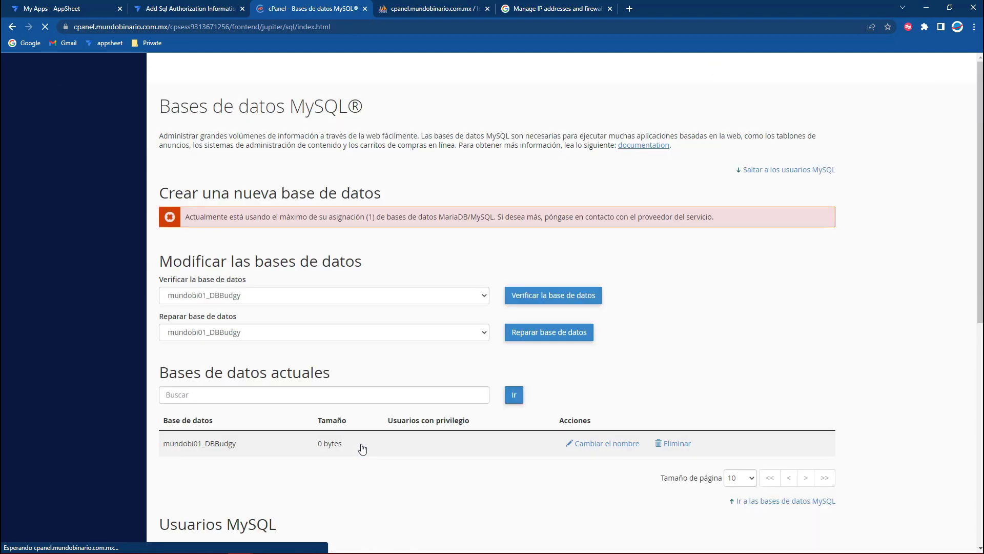
pyautogui.click(246, 299)
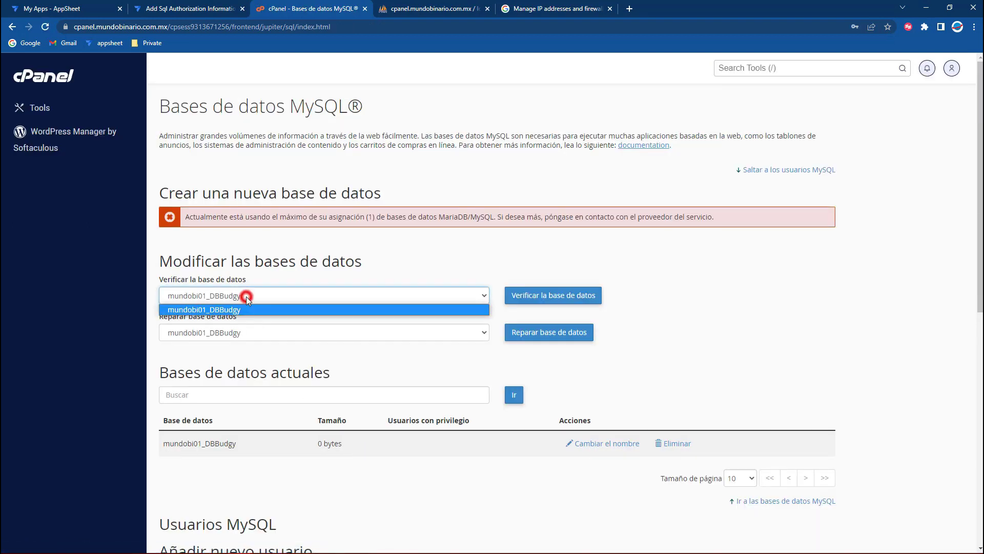
pyautogui.moveTo(237, 444); pyautogui.dragTo(163, 445)
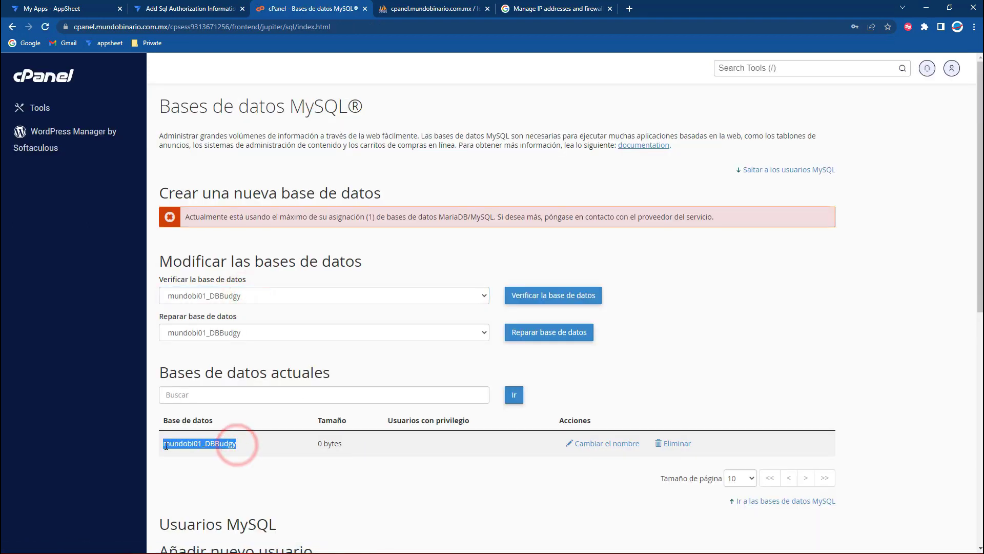
pyautogui.rightClick(190, 444)
pyautogui.click(209, 454)
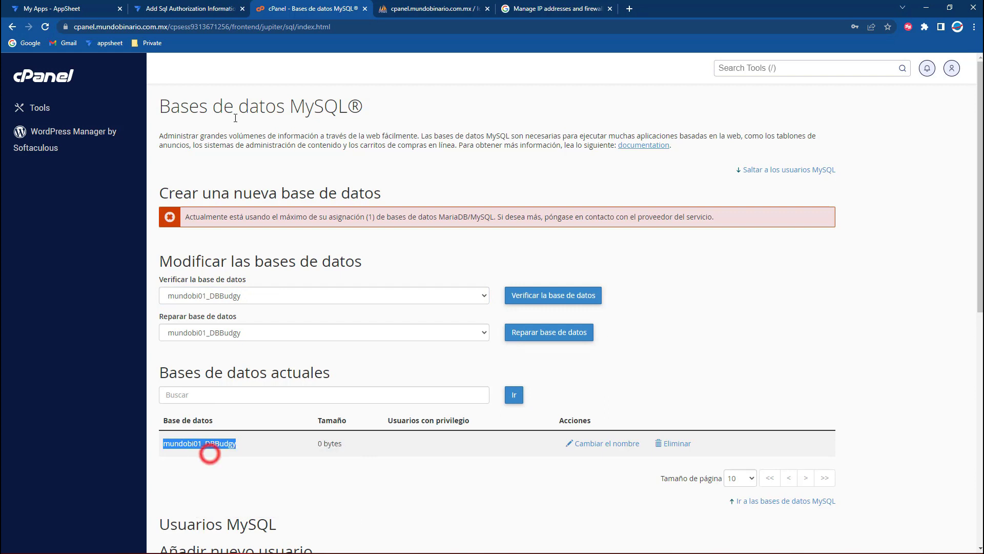
pyautogui.click(199, 6)
pyautogui.click(443, 249)
pyautogui.hotkey('ctrl', 'v')
pyautogui.click(463, 367)
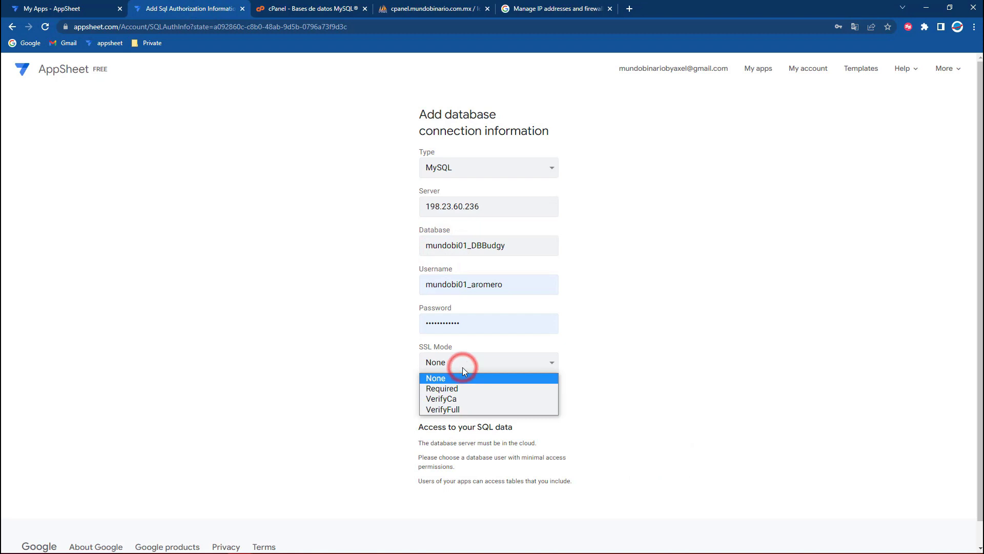
# Set SSL Mode to Required and, after the failed test, return to cPanel
pyautogui.click(460, 388)
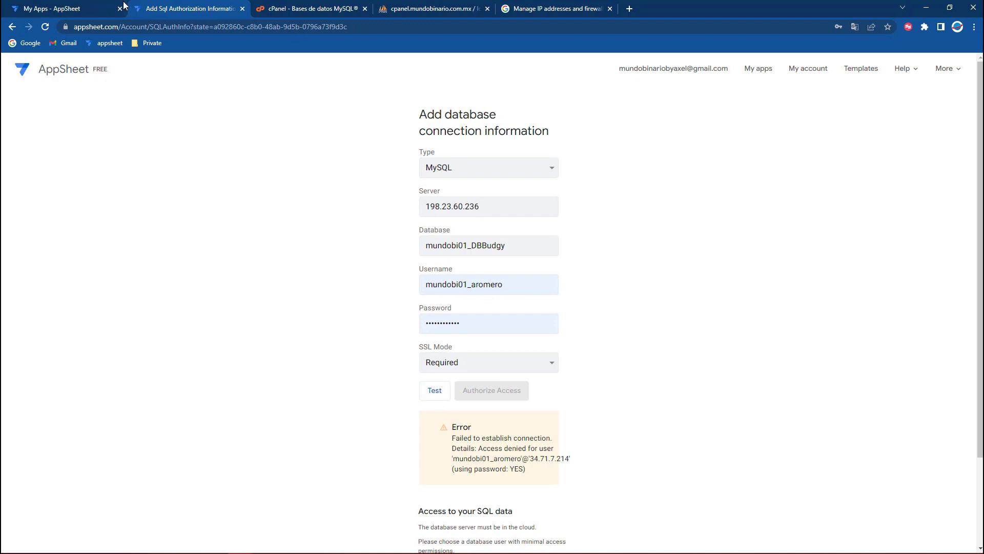
pyautogui.click(313, 8)
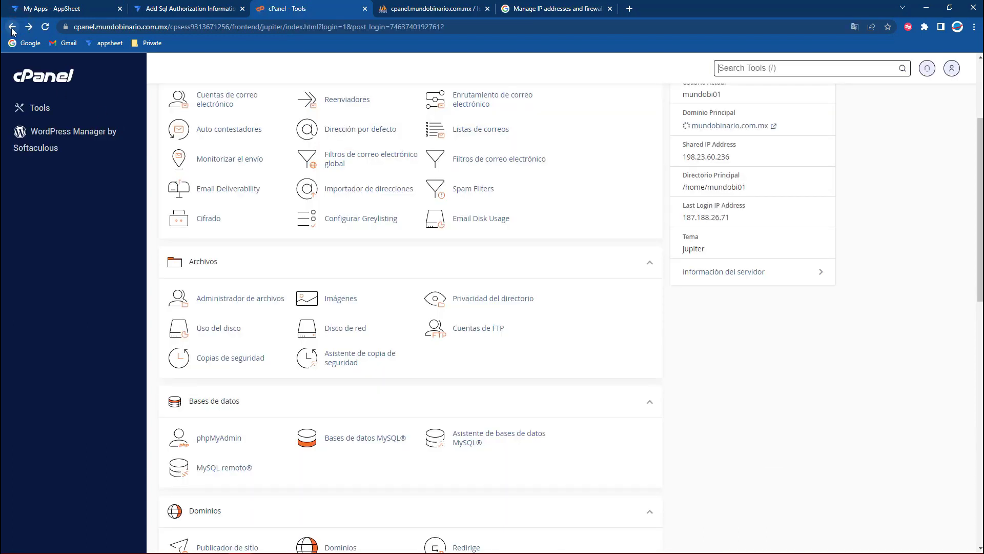
# On cPanel's MySQL Databases page, copy the existing MySQL user's name
pyautogui.scroll(-1, 267, 442)
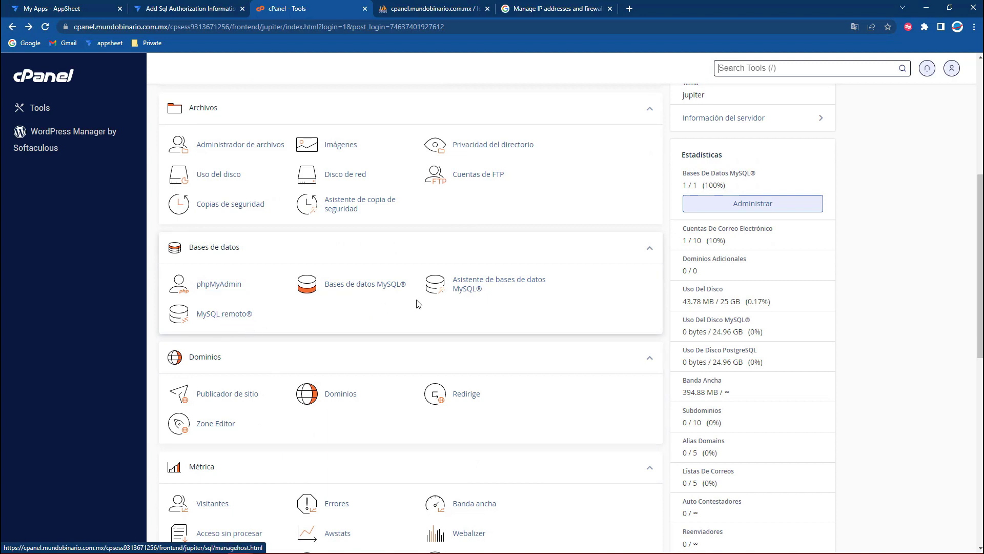
pyautogui.click(384, 286)
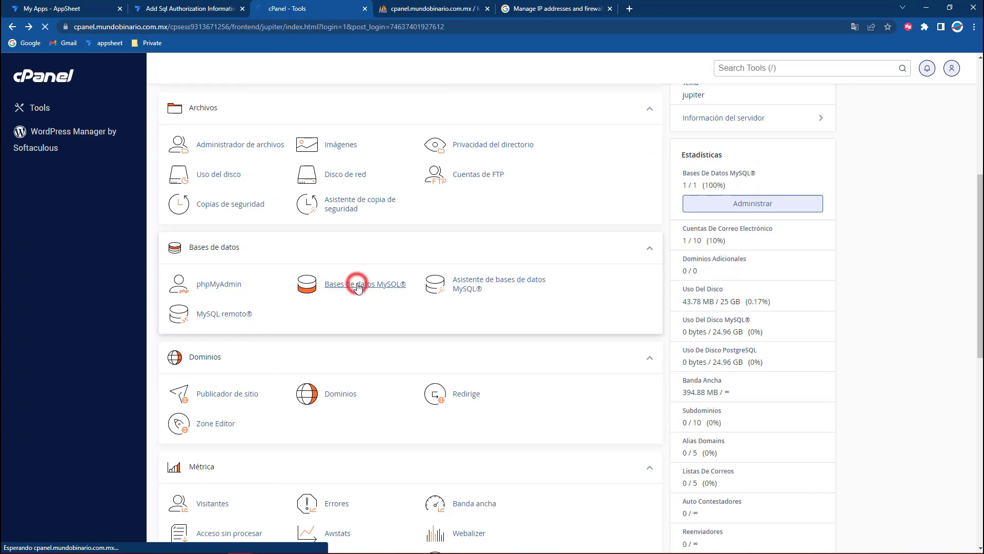
pyautogui.scroll(-5, 357, 288)
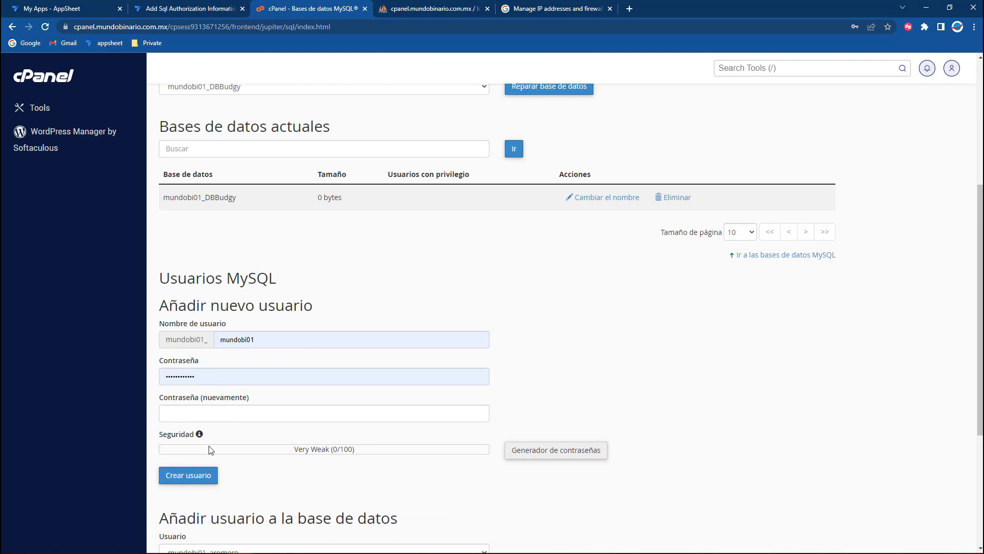
pyautogui.click(263, 329)
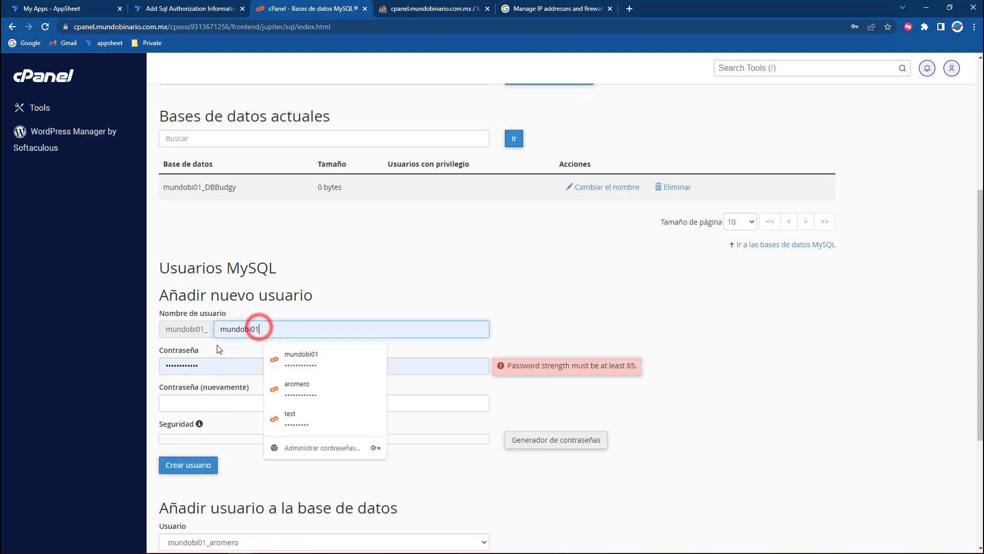
pyautogui.doubleClick(265, 328)
pyautogui.click(270, 330)
pyautogui.doubleClick(303, 330)
pyautogui.scroll(-3, 228, 462)
pyautogui.scroll(-1, 228, 462)
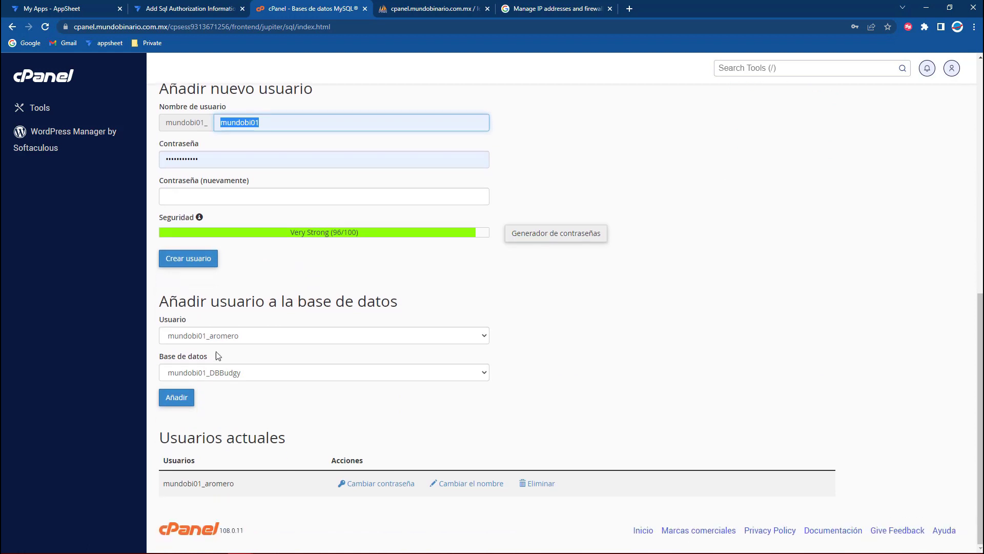
pyautogui.doubleClick(234, 484)
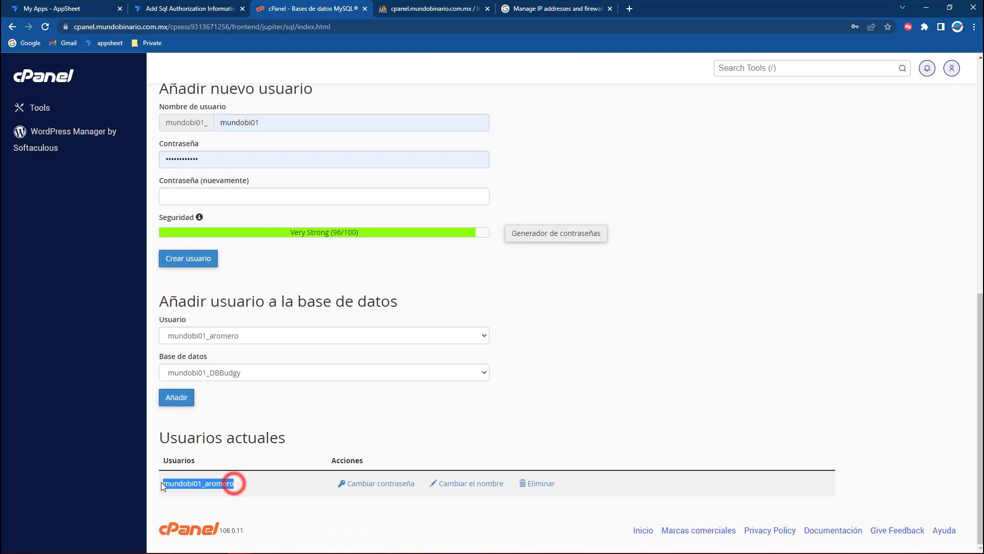
pyautogui.rightClick(191, 484)
pyautogui.click(216, 422)
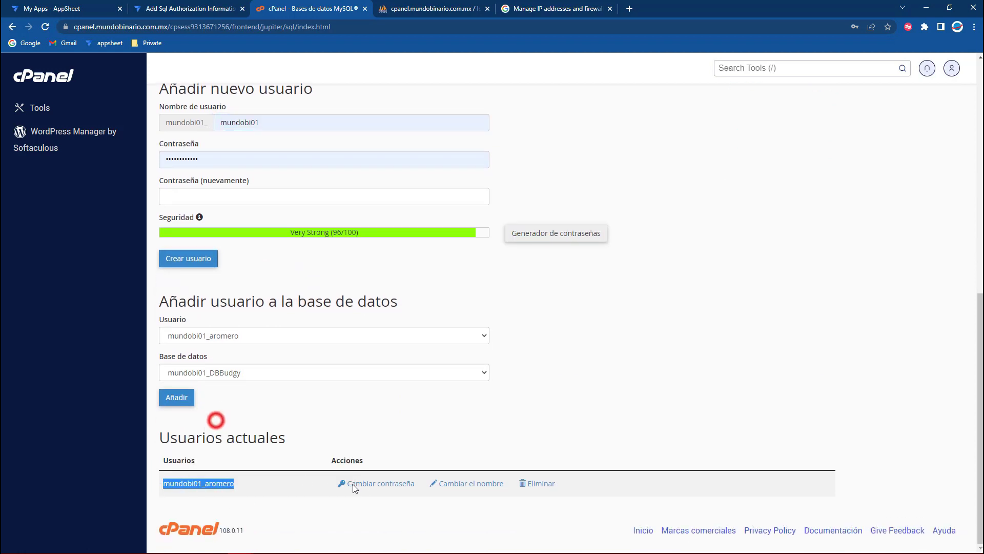
# Give the existing MySQL user a new password and confirm the success message
pyautogui.click(376, 483)
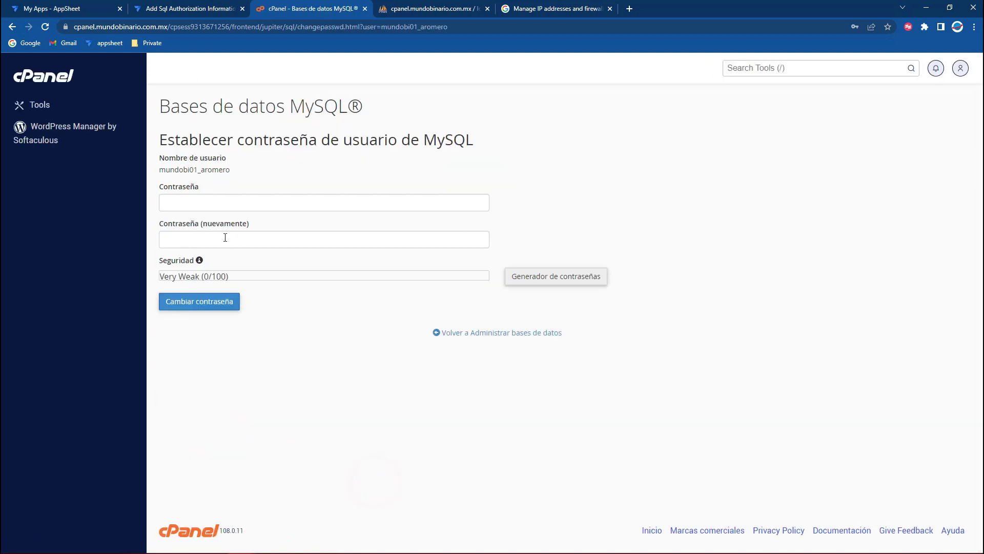
pyautogui.click(195, 203)
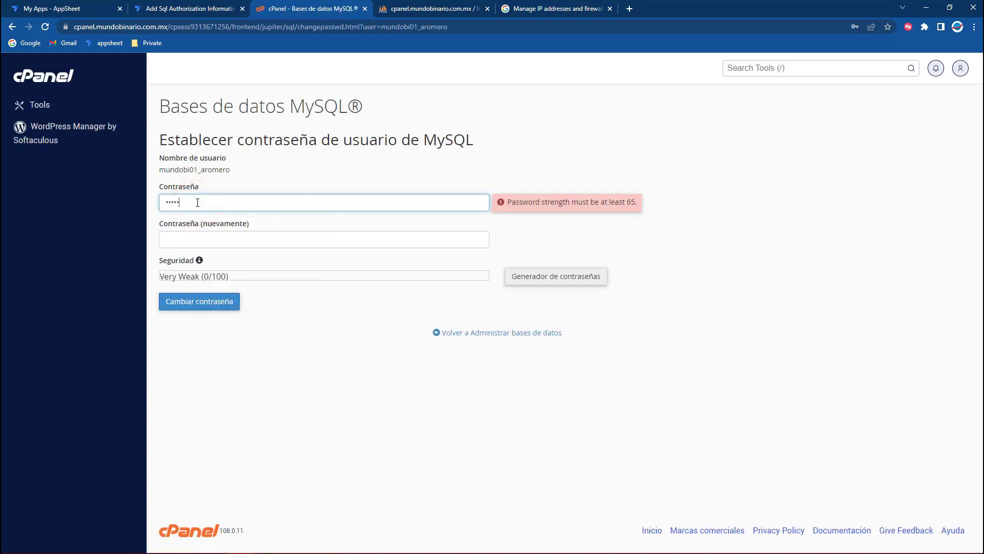
pyautogui.press('Tab')
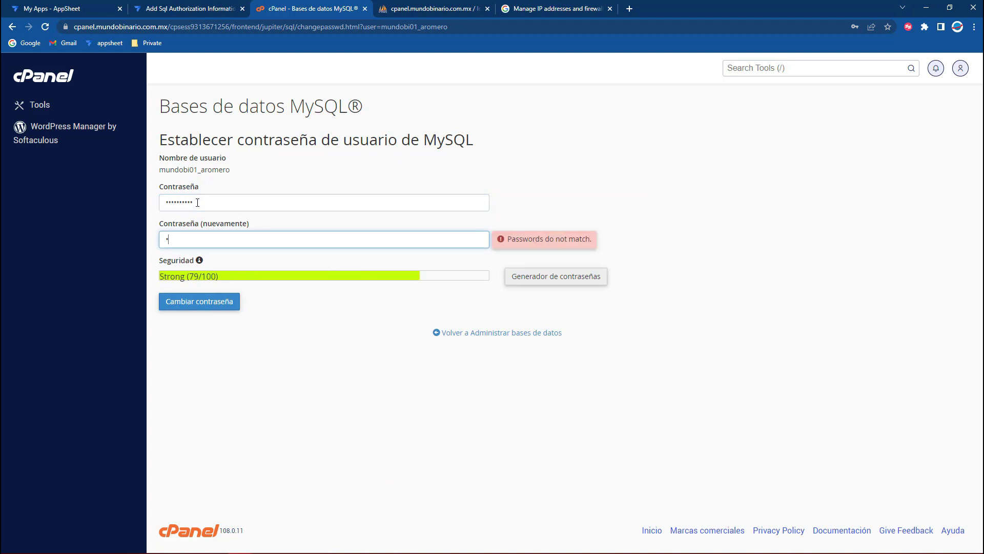
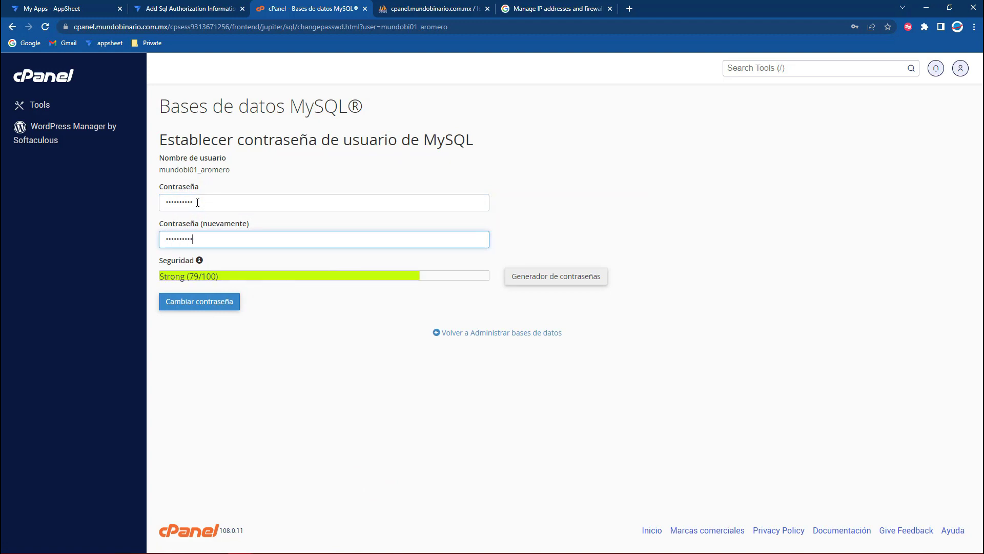
pyautogui.click(207, 306)
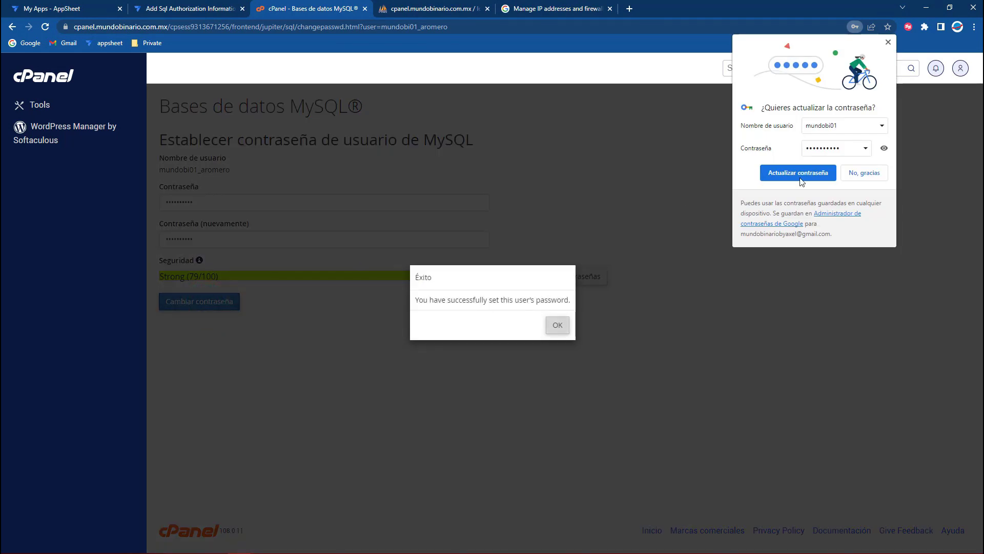
pyautogui.click(803, 174)
pyautogui.click(556, 330)
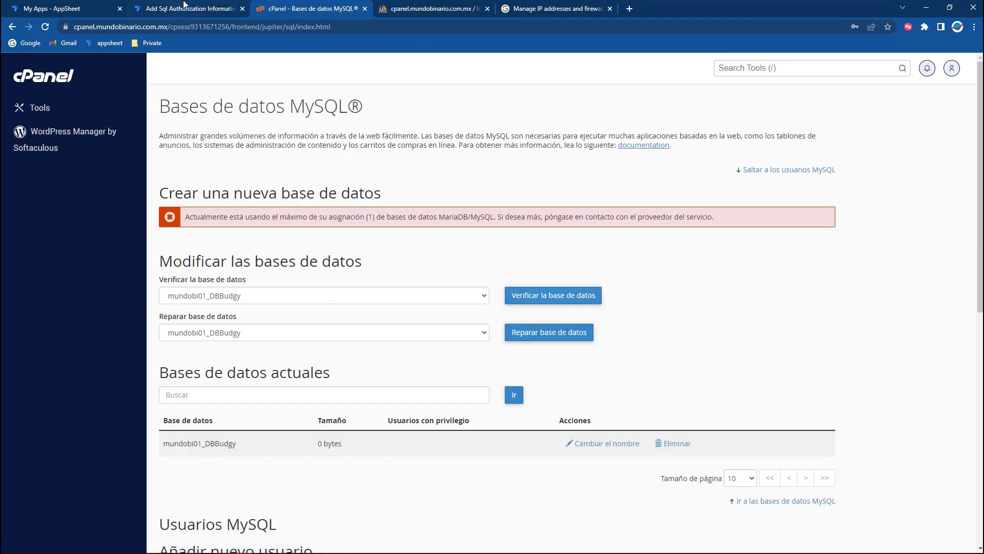
pyautogui.click(425, 6)
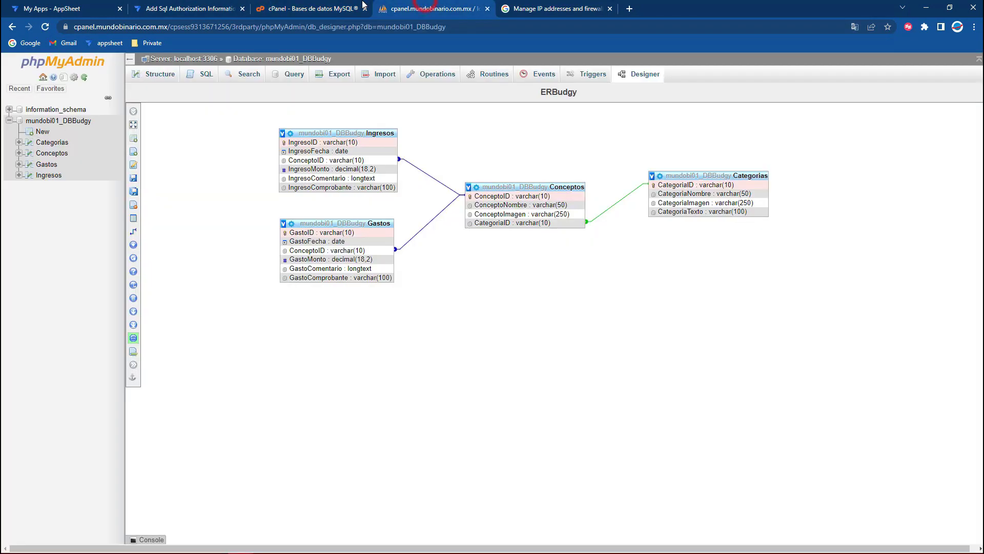
pyautogui.click(226, 5)
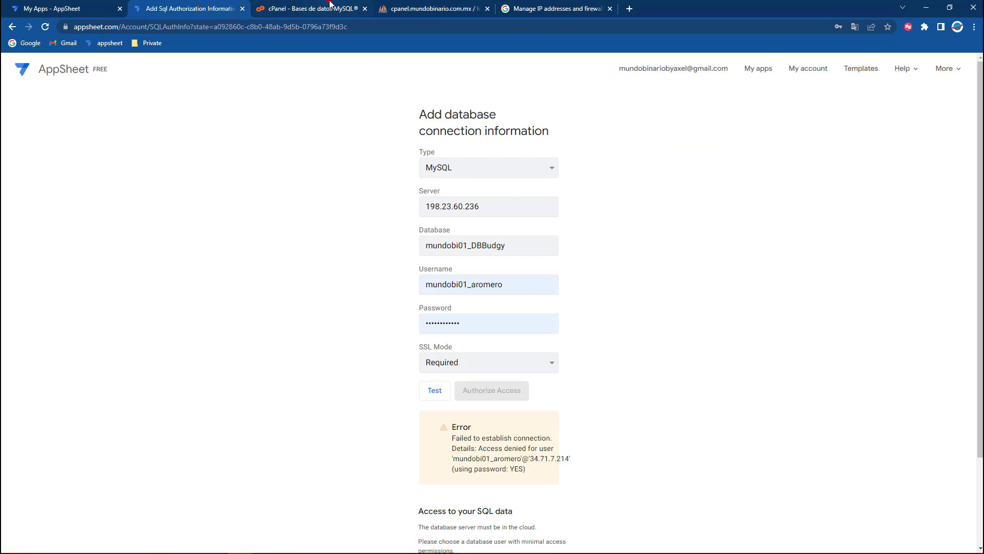
pyautogui.click(331, 5)
pyautogui.scroll(-1, 229, 444)
# Copy the existing MySQL user's name from the Current Users list
pyautogui.scroll(-4, 225, 451)
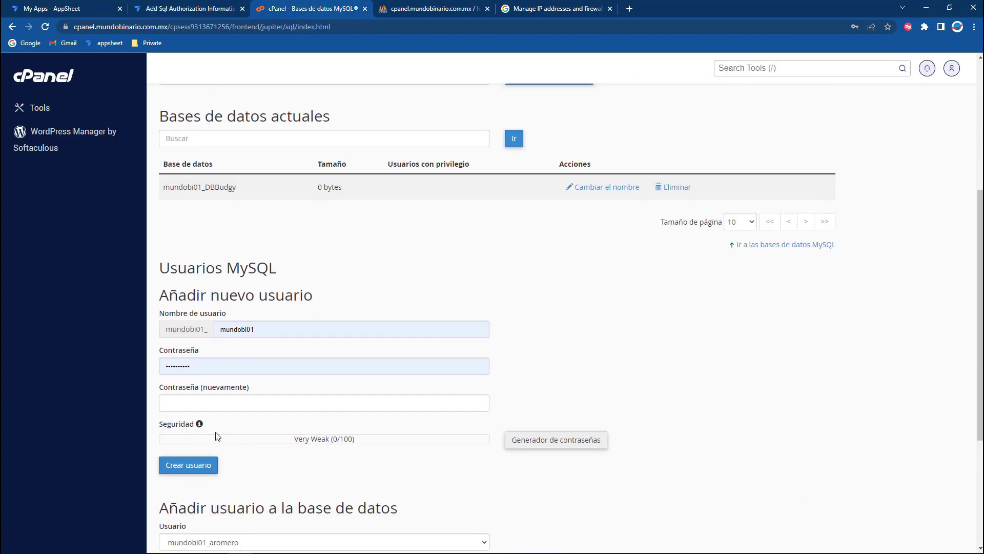
pyautogui.scroll(-3, 213, 478)
pyautogui.scroll(-1, 229, 444)
pyautogui.moveTo(236, 486); pyautogui.dragTo(162, 485)
pyautogui.rightClick(180, 486)
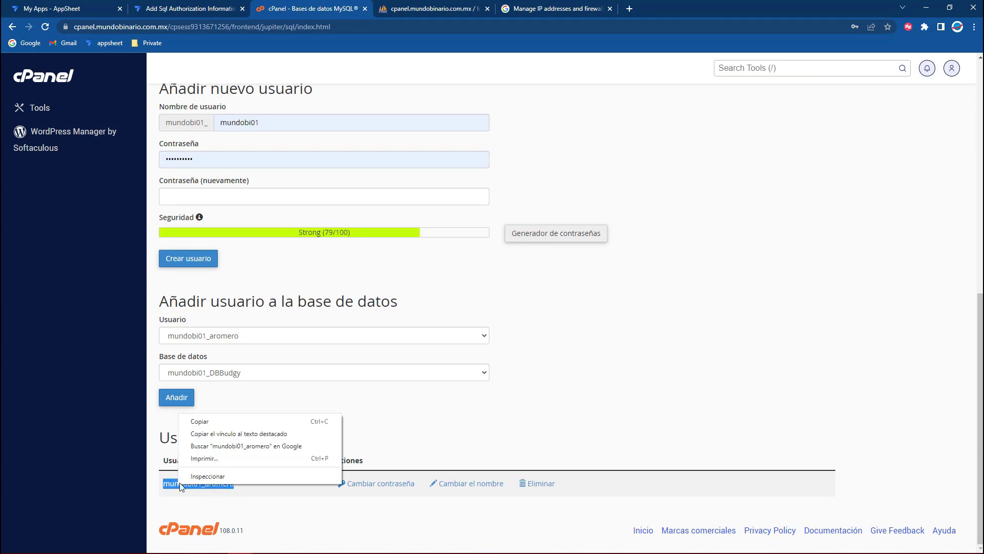
pyautogui.click(197, 420)
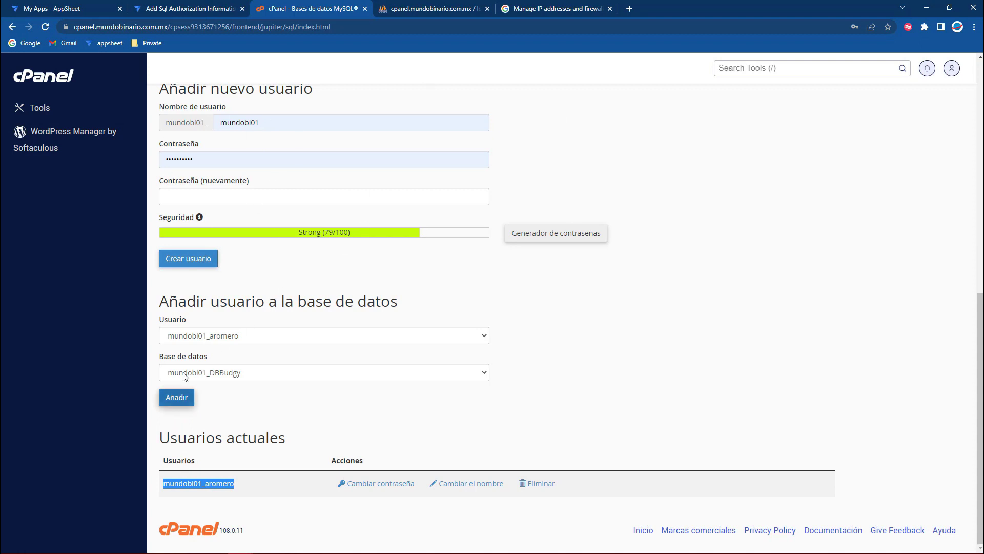
# Check the add-user-to-database dropdown and password fields, then return to AppSheet
pyautogui.click(446, 334)
pyautogui.click(446, 334)
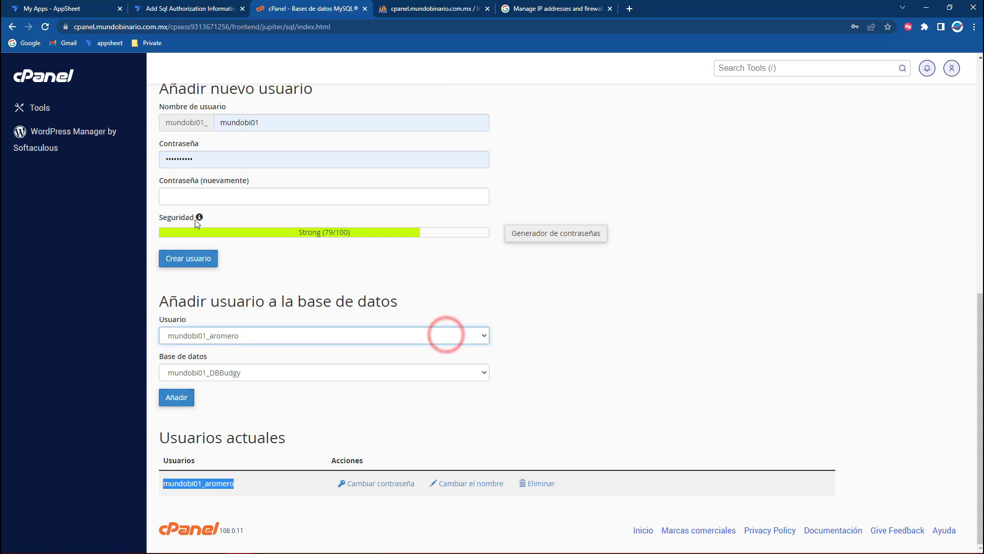
pyautogui.scroll(1, 237, 154)
pyautogui.moveTo(276, 178); pyautogui.dragTo(214, 176)
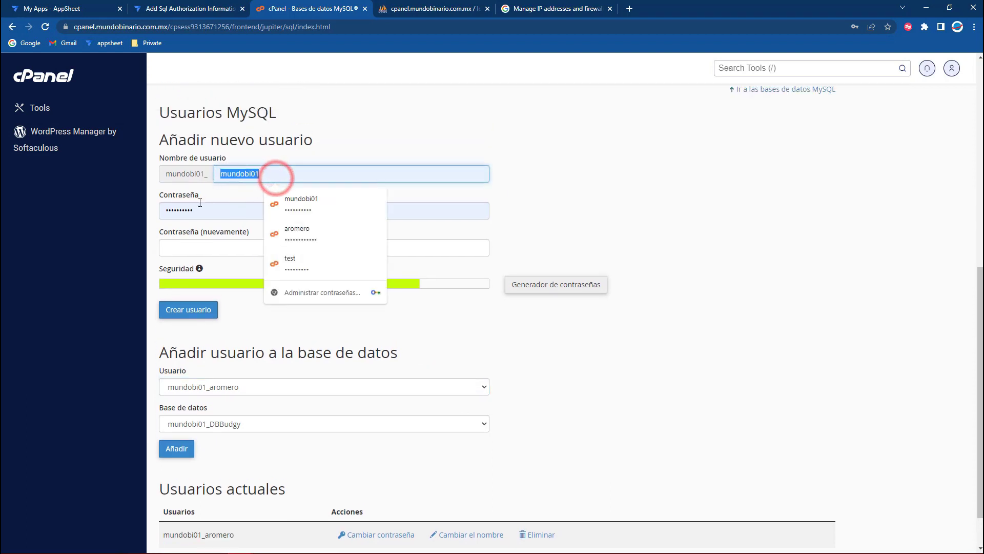
pyautogui.click(233, 206)
pyautogui.click(173, 244)
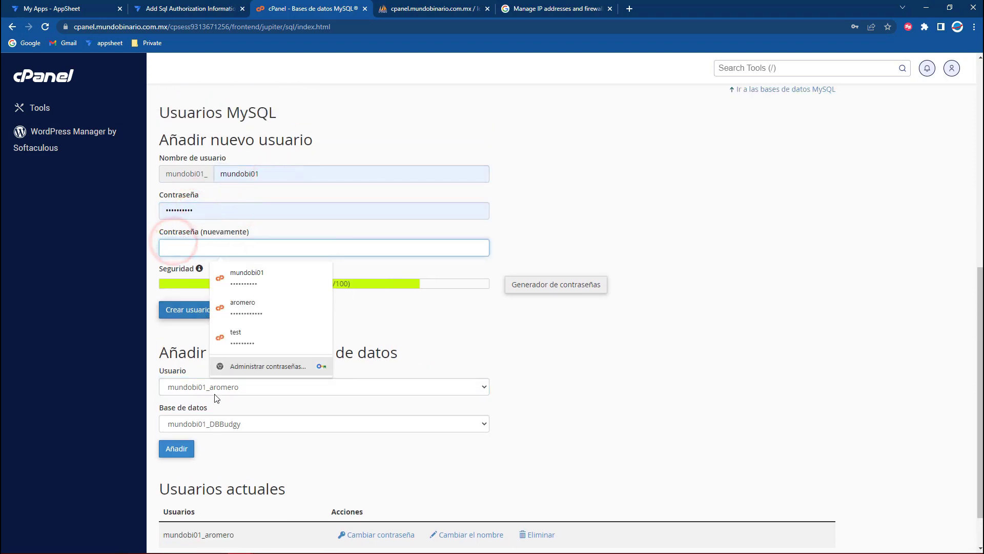
pyautogui.click(203, 9)
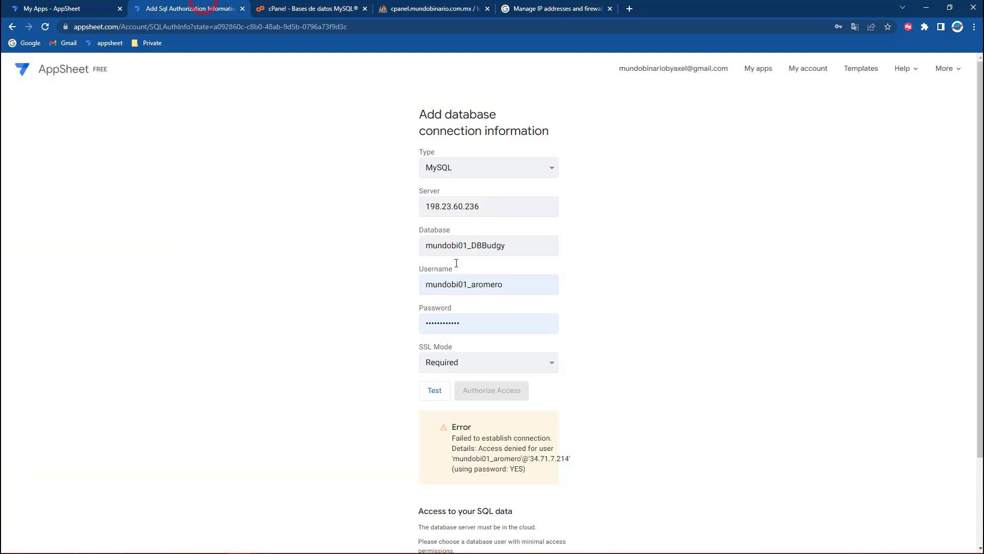
# Enter the new password and retest; it fails again for address 35.239.112.17
pyautogui.click(500, 290)
pyautogui.doubleClick(459, 323)
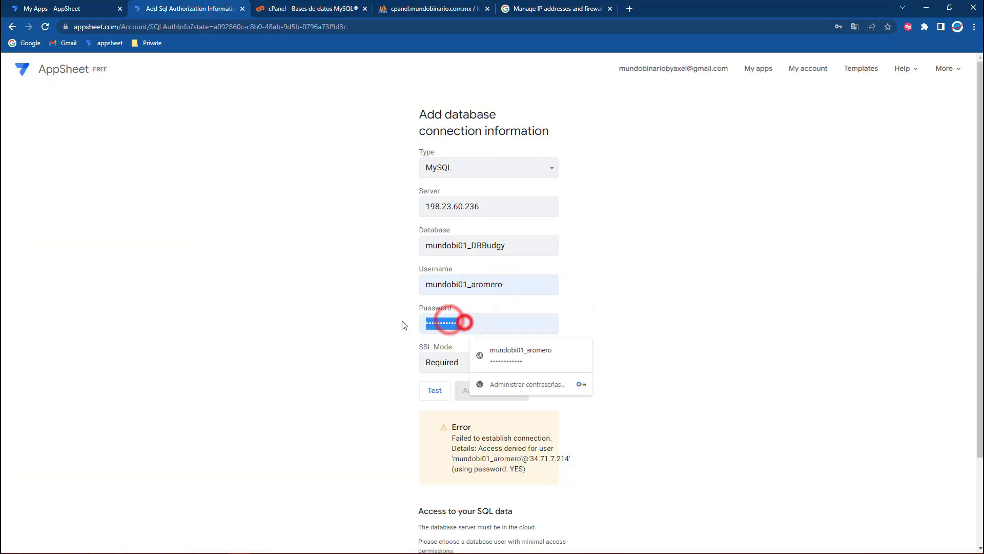
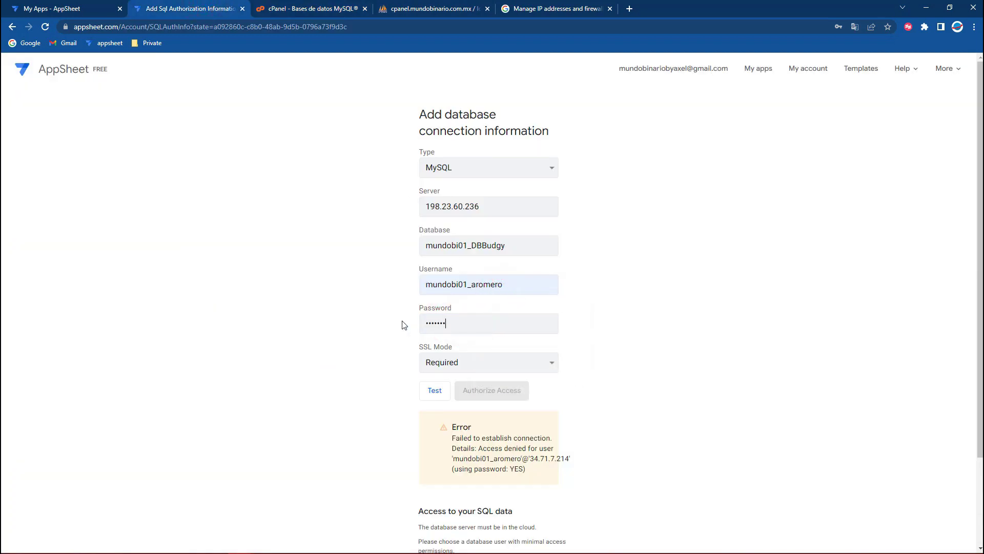
pyautogui.click(436, 391)
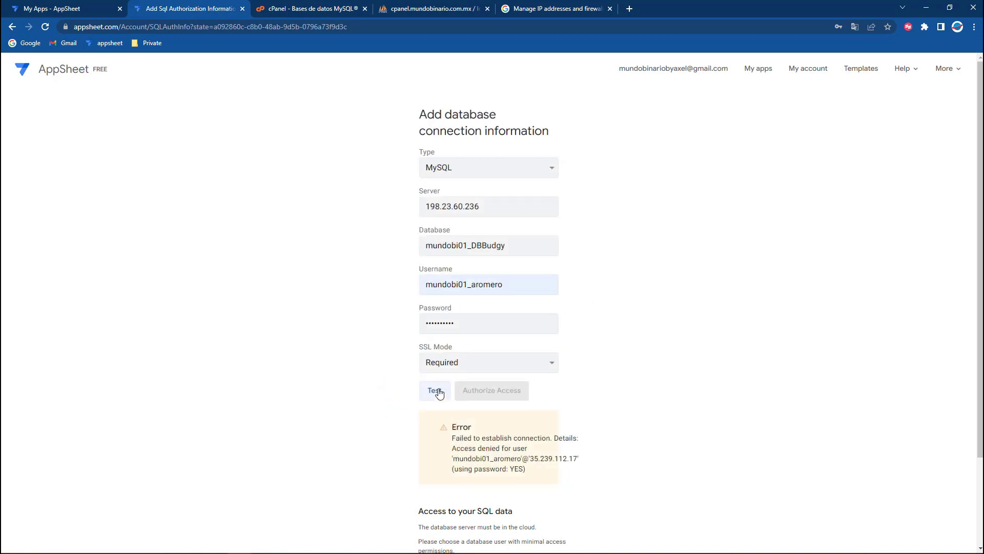
pyautogui.moveTo(493, 458); pyautogui.dragTo(566, 468)
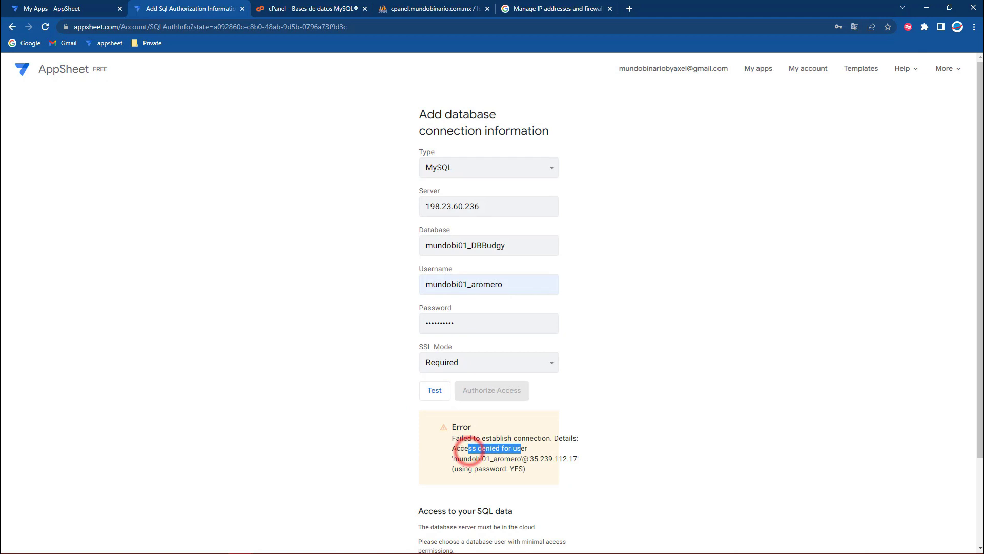
pyautogui.click(331, 394)
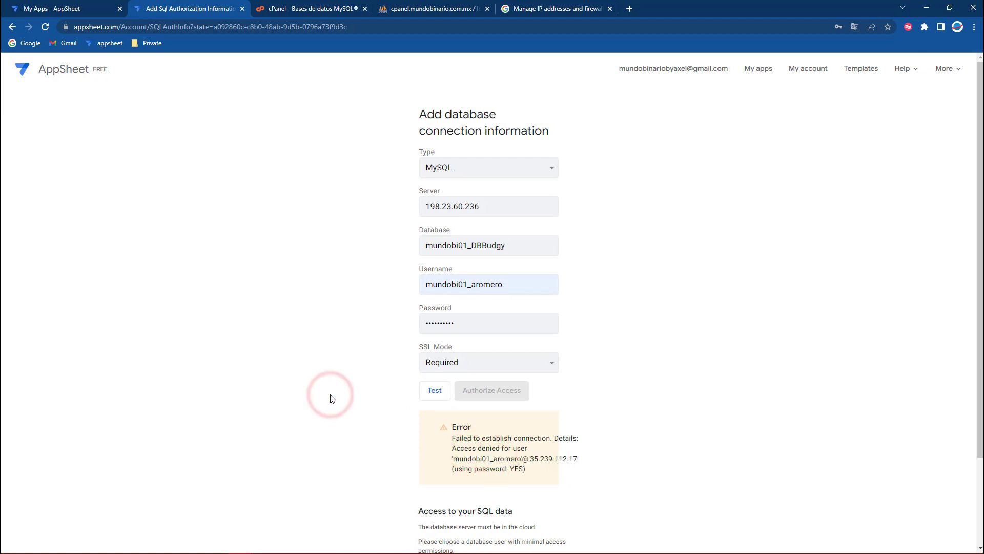
pyautogui.click(527, 5)
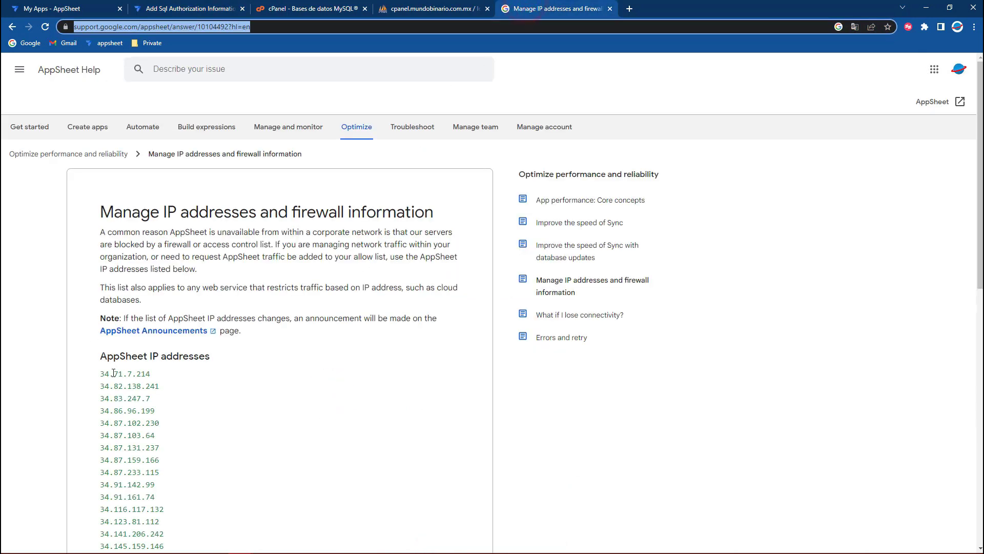
# Select the first AppSheet IP, 34.71.7.214, on the Help page, then go back to cPanel
pyautogui.moveTo(104, 375); pyautogui.dragTo(160, 378)
pyautogui.click(168, 381)
pyautogui.moveTo(125, 211); pyautogui.dragTo(415, 212)
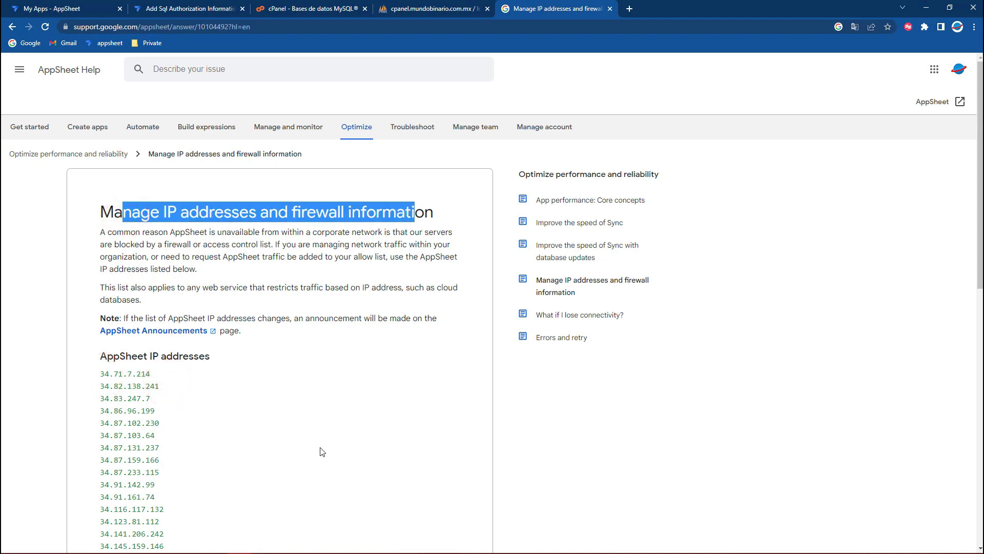
pyautogui.click(291, 6)
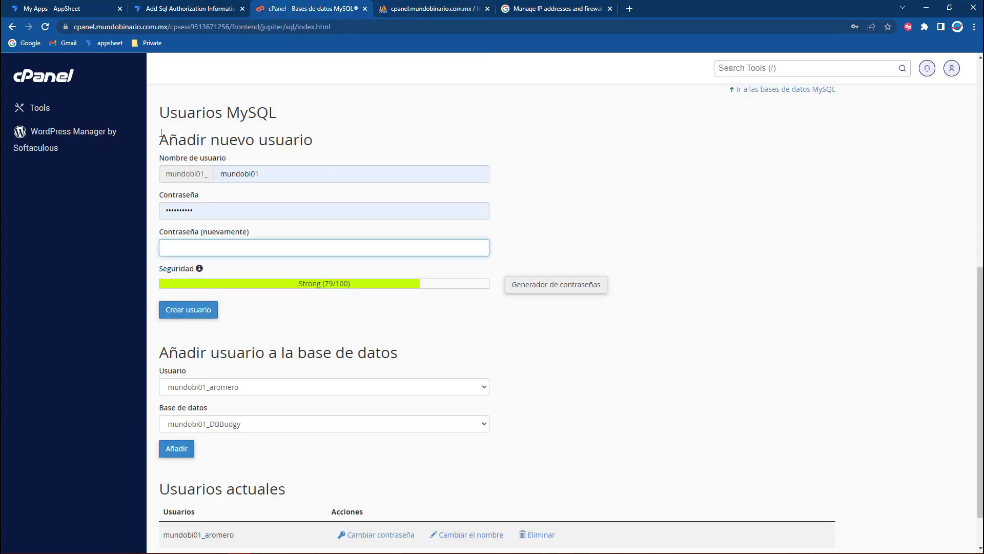
# Open cPanel's Remote MySQL page, which lists access host 170.10.162.4
pyautogui.scroll(5, 161, 133)
pyautogui.scroll(3, 161, 133)
pyautogui.scroll(-1, 40, 116)
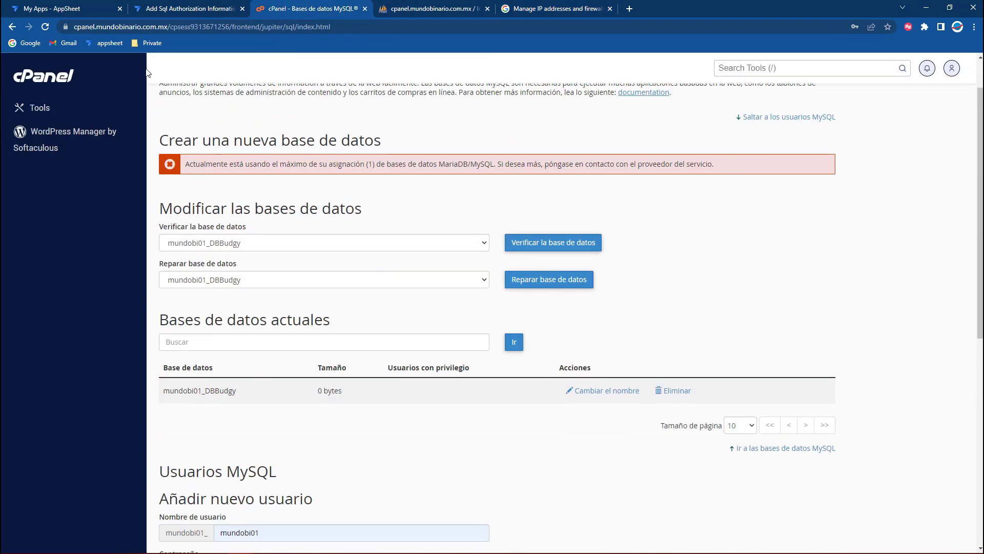
pyautogui.scroll(1, 207, 180)
pyautogui.click(39, 108)
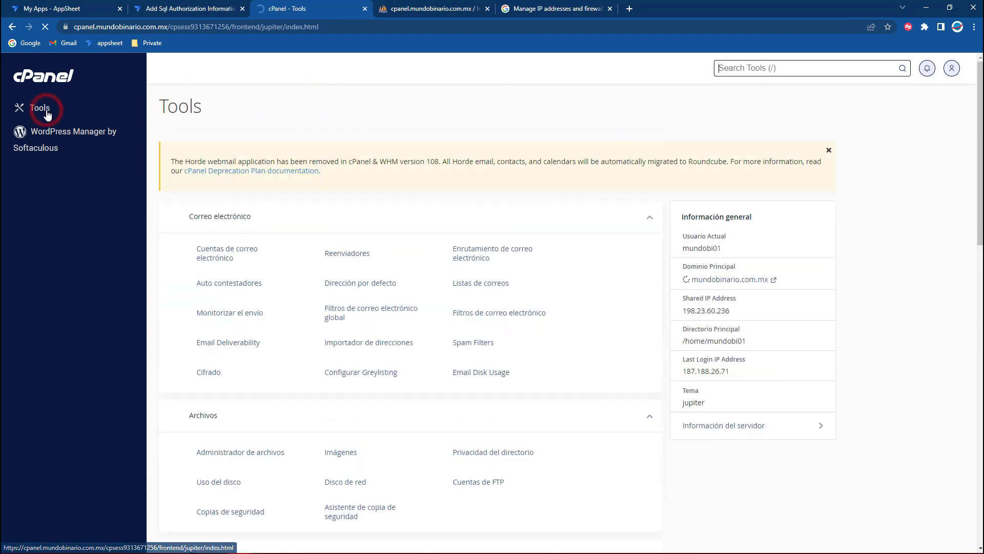
pyautogui.scroll(-4, 330, 344)
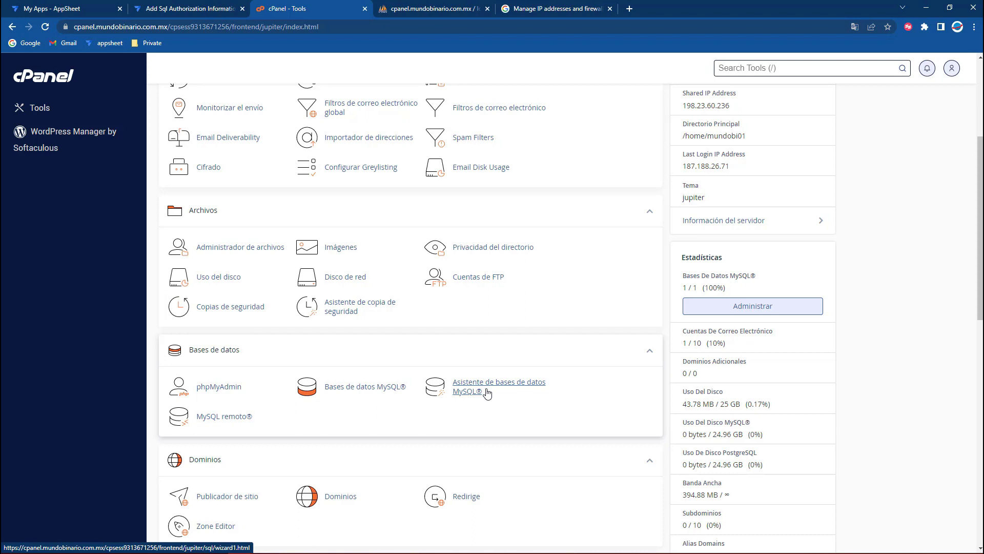
pyautogui.click(211, 418)
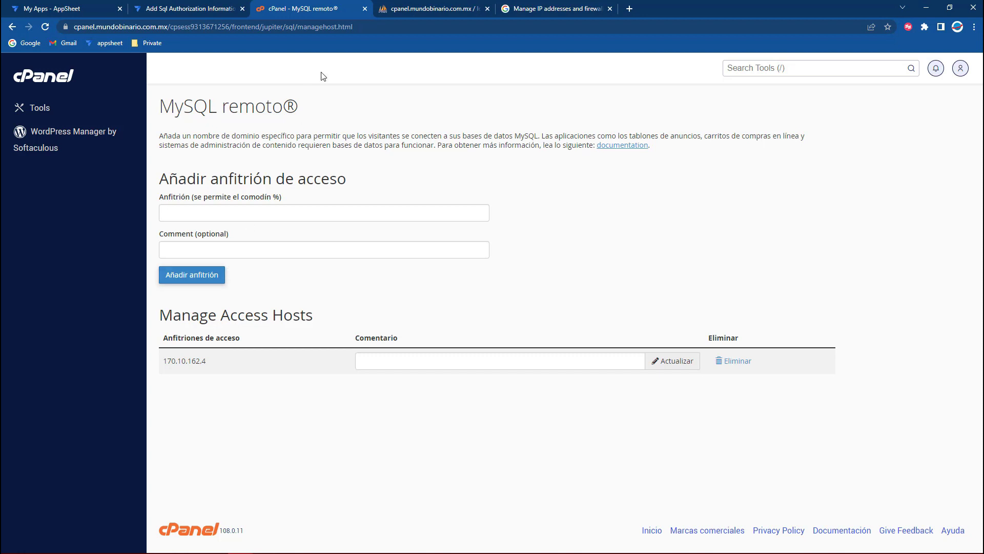
# Select AppSheet IP 34.71.7.214 and move the phpMyAdmin page after the help page
pyautogui.click(547, 8)
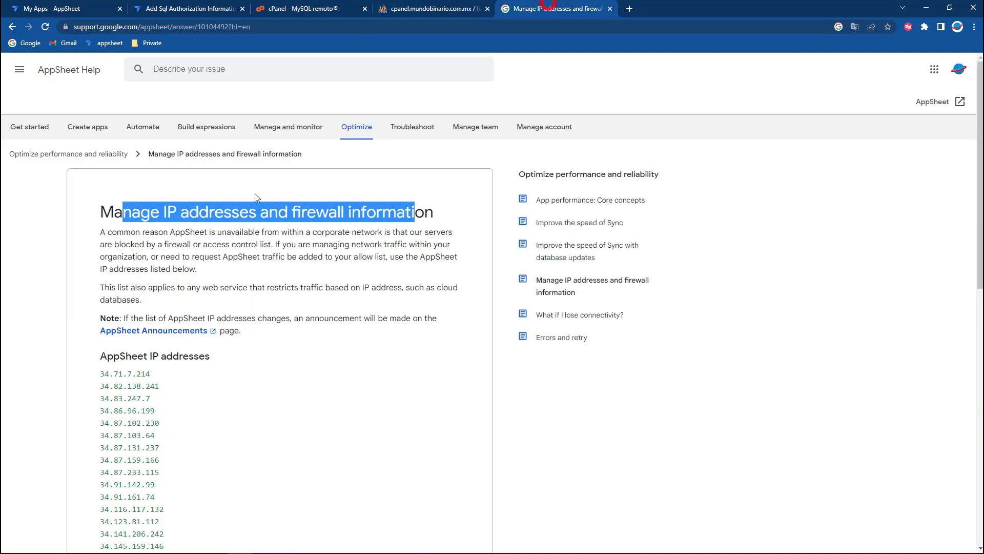
pyautogui.doubleClick(149, 375)
pyautogui.click(404, 2)
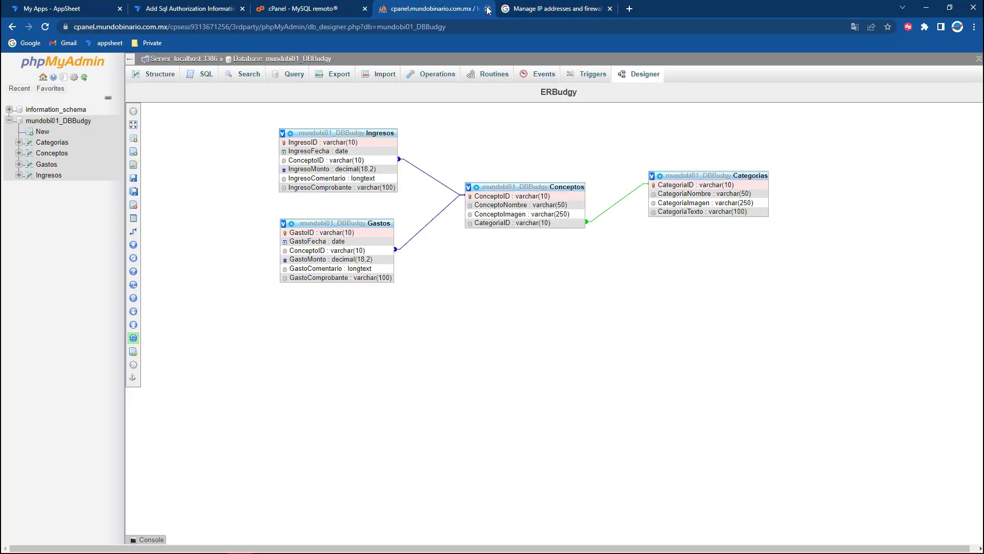
pyautogui.moveTo(418, 8); pyautogui.dragTo(541, 8)
pyautogui.click(302, 6)
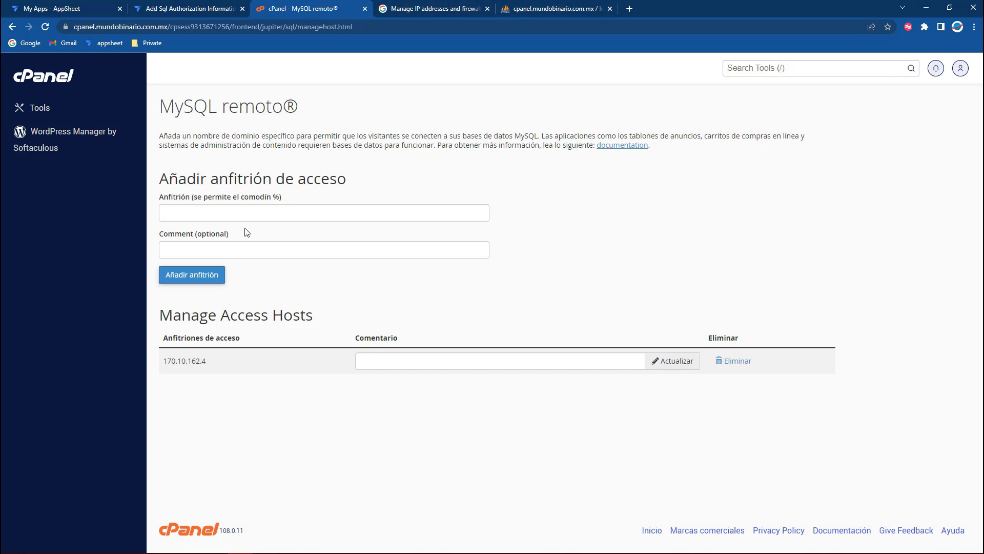
# Add 34.71.7.214 and 34.82.138.241 as Remote MySQL access hosts
pyautogui.click(222, 208)
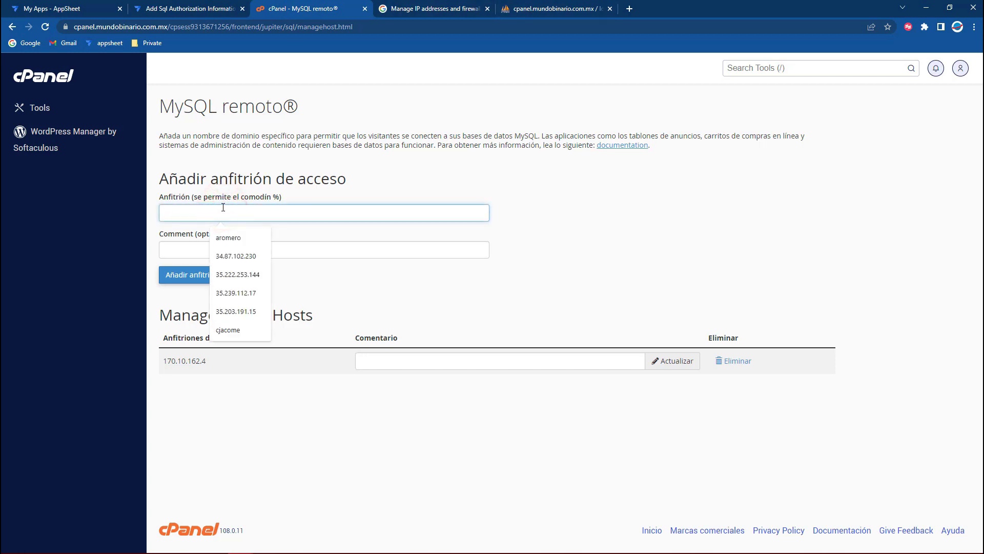
pyautogui.write('34.71.7.214')
pyautogui.click(179, 277)
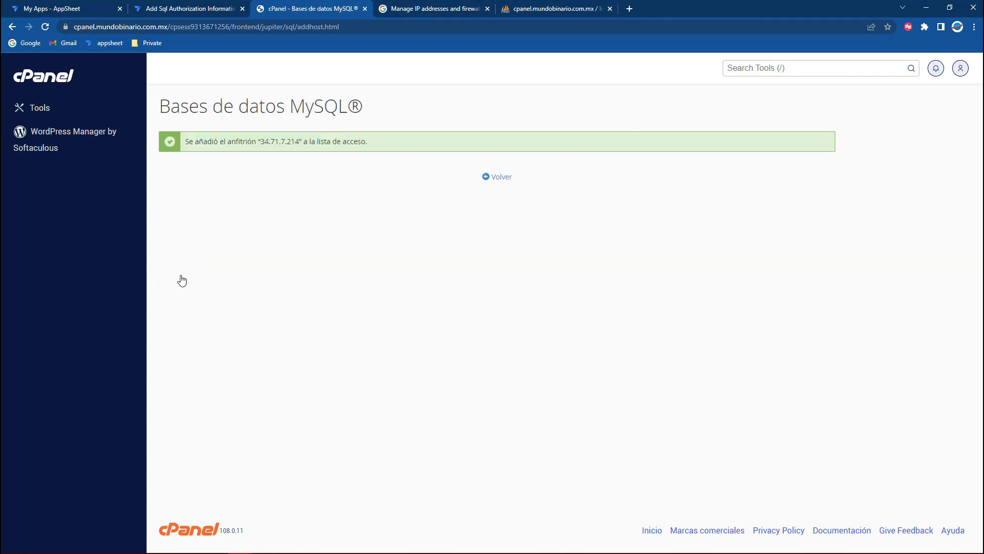
pyautogui.click(494, 176)
pyautogui.click(433, 9)
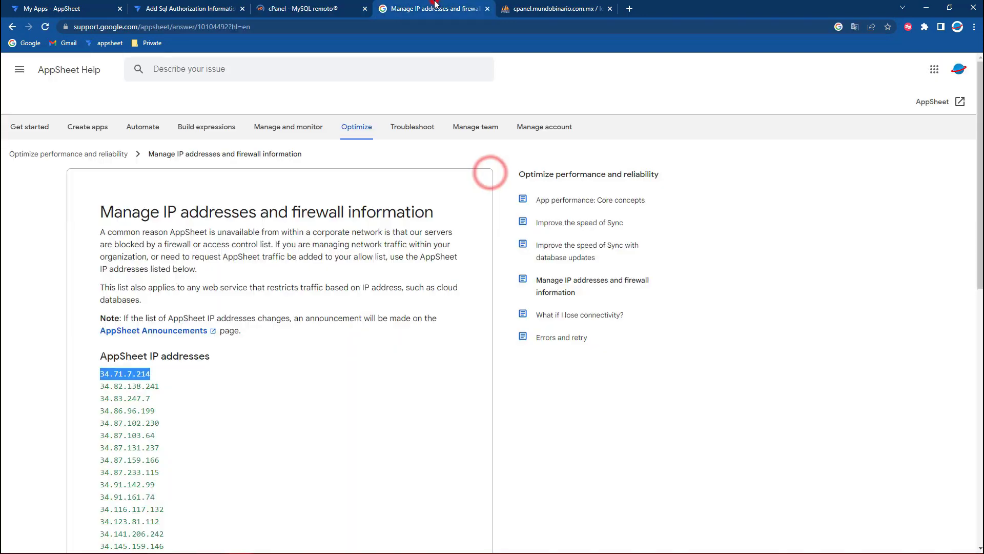
pyautogui.doubleClick(150, 386)
pyautogui.hotkey('ctrl', 'c')
pyautogui.click(282, 5)
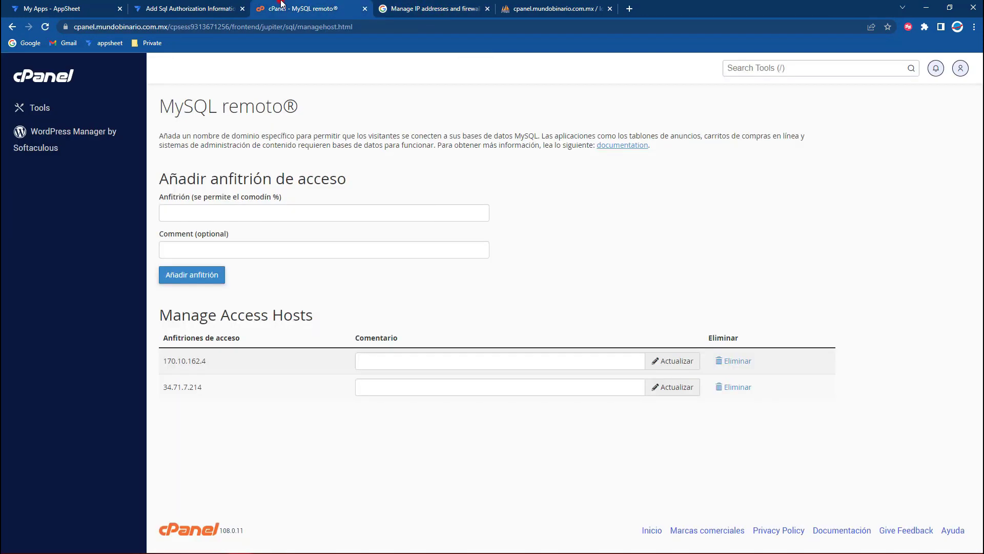
pyautogui.click(202, 213)
pyautogui.hotkey('ctrl', 'v')
pyautogui.click(193, 274)
pyautogui.click(491, 179)
# Copy AppSheet IPs 34.83.247.7 and 34.86.96.199 and add them as access hosts
pyautogui.click(431, 6)
pyautogui.doubleClick(148, 398)
pyautogui.hotkey('ctrl', 'c')
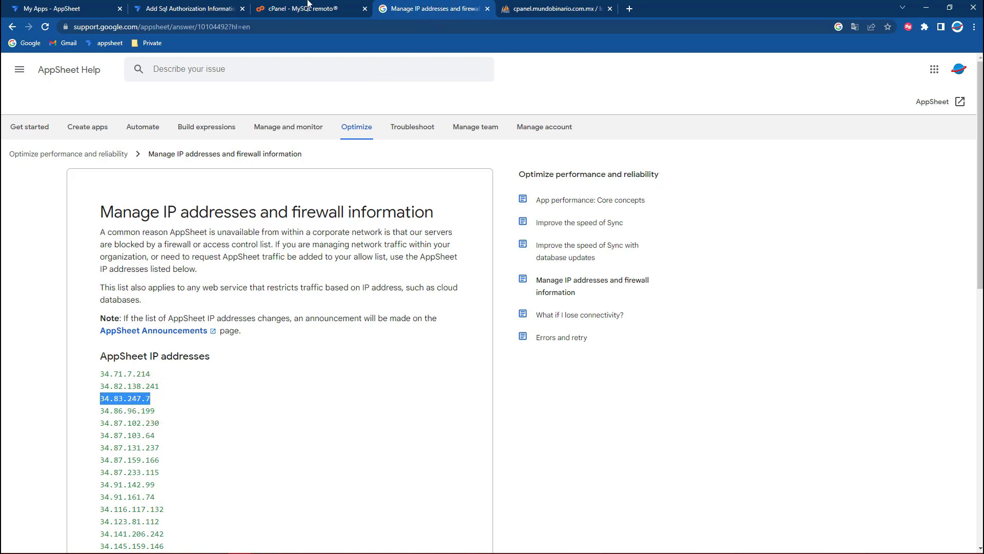
pyautogui.click(309, 3)
pyautogui.click(200, 209)
pyautogui.hotkey('ctrl', 'v')
pyautogui.click(192, 275)
pyautogui.click(402, 4)
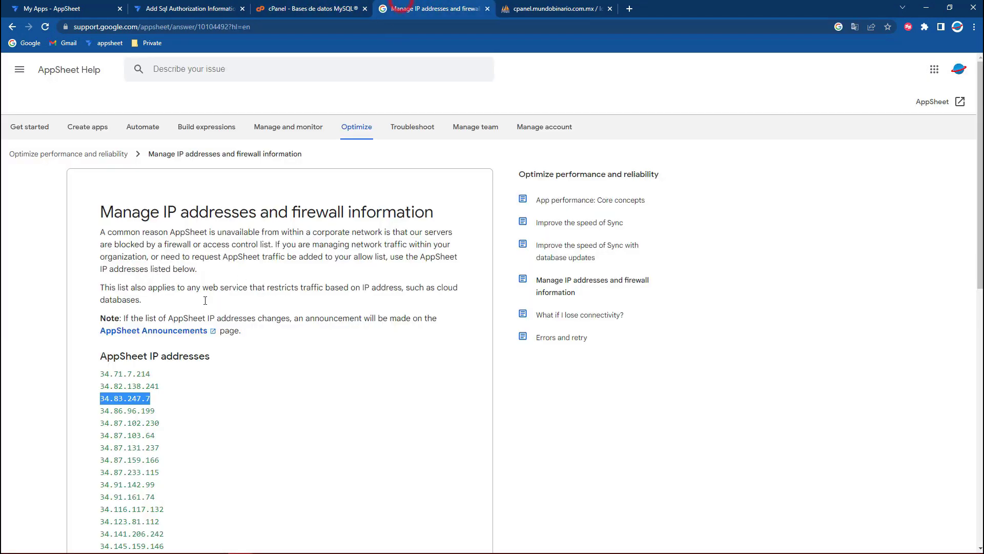
pyautogui.doubleClick(154, 411)
pyautogui.hotkey('ctrl', 'c')
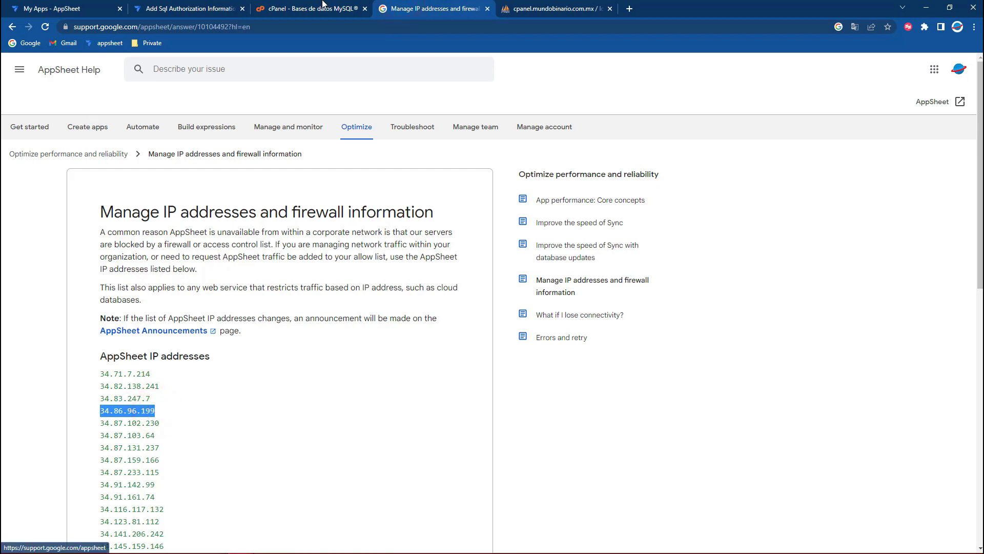
pyautogui.click(324, 5)
pyautogui.click(490, 175)
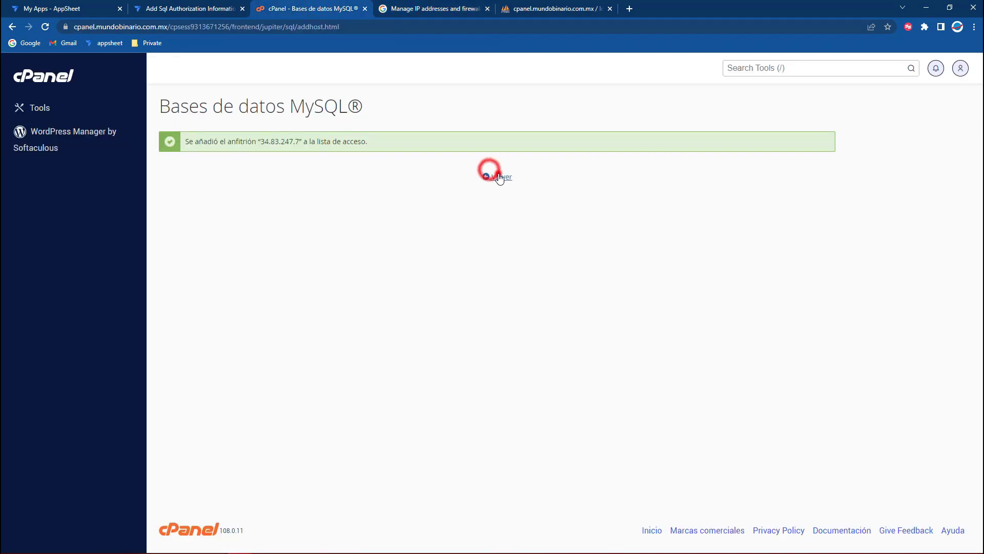
pyautogui.click(237, 212)
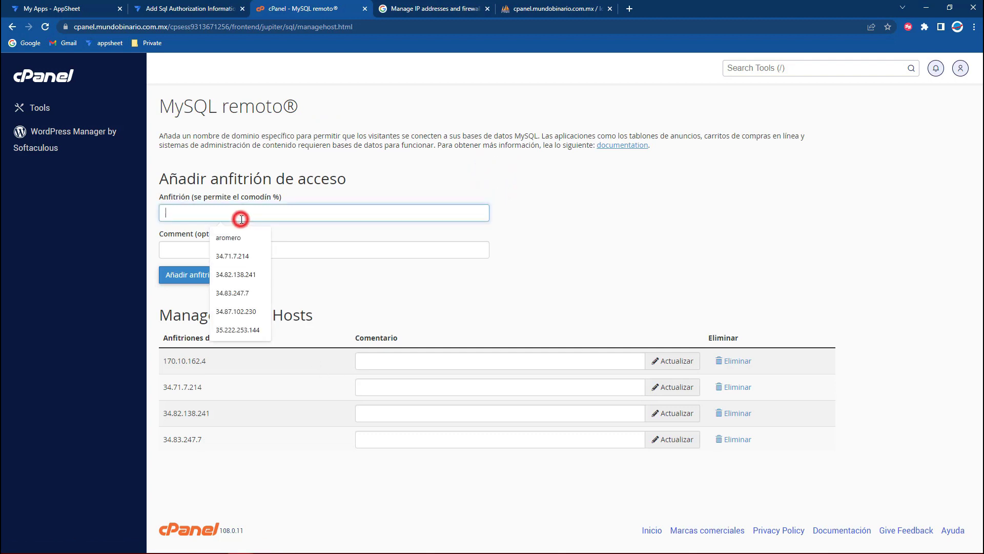
pyautogui.hotkey('ctrl', 'v')
pyautogui.click(206, 273)
# Add AppSheet IP 34.87.102.230 to the Remote MySQL access hosts
pyautogui.click(405, 8)
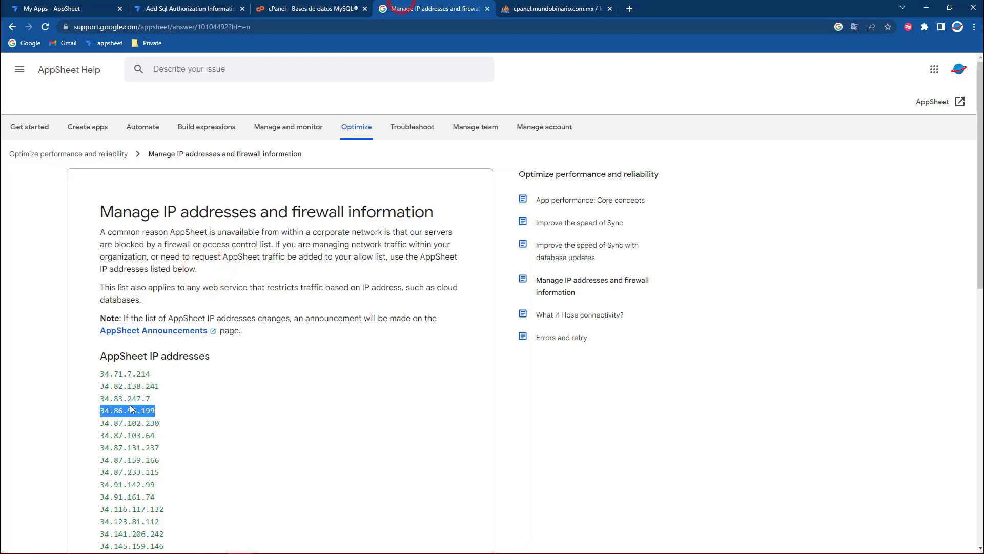
pyautogui.doubleClick(155, 422)
pyautogui.hotkey('ctrl', 'c')
pyautogui.click(305, 8)
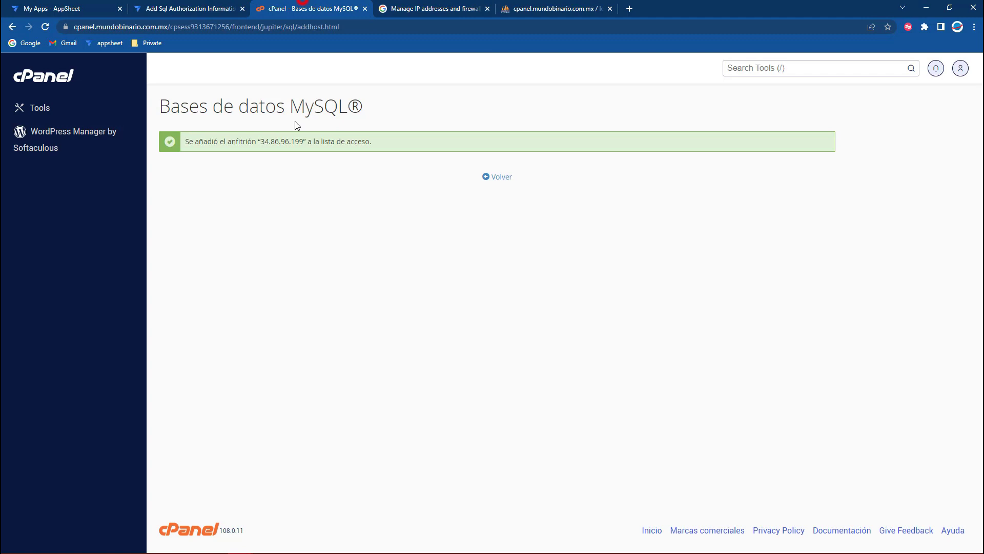
pyautogui.click(492, 177)
pyautogui.click(213, 212)
pyautogui.hotkey('ctrl', 'v')
pyautogui.click(190, 275)
# Copy AppSheet IP 34.87.103.64 and add it as a Remote MySQL access host
pyautogui.click(405, 7)
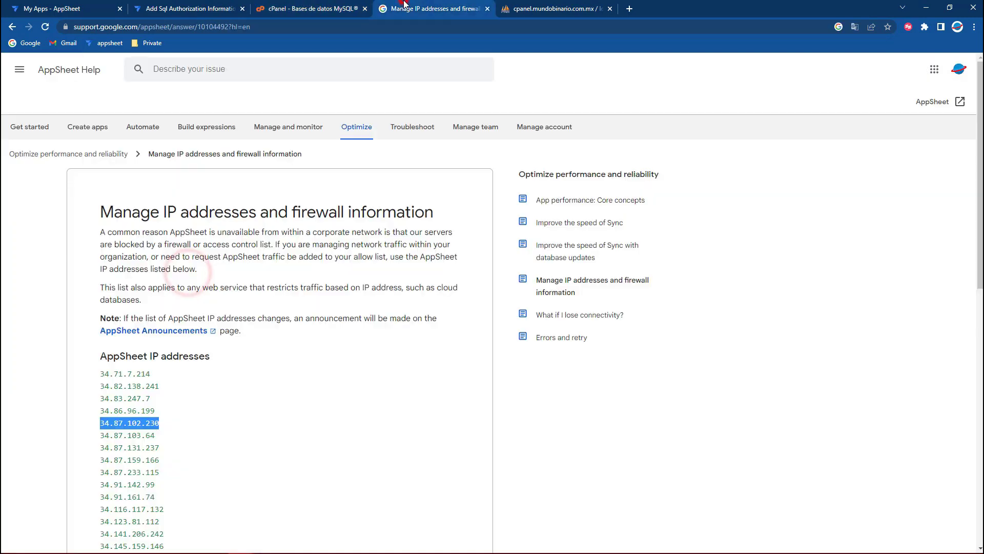
pyautogui.scroll(-1, 234, 336)
pyautogui.doubleClick(153, 383)
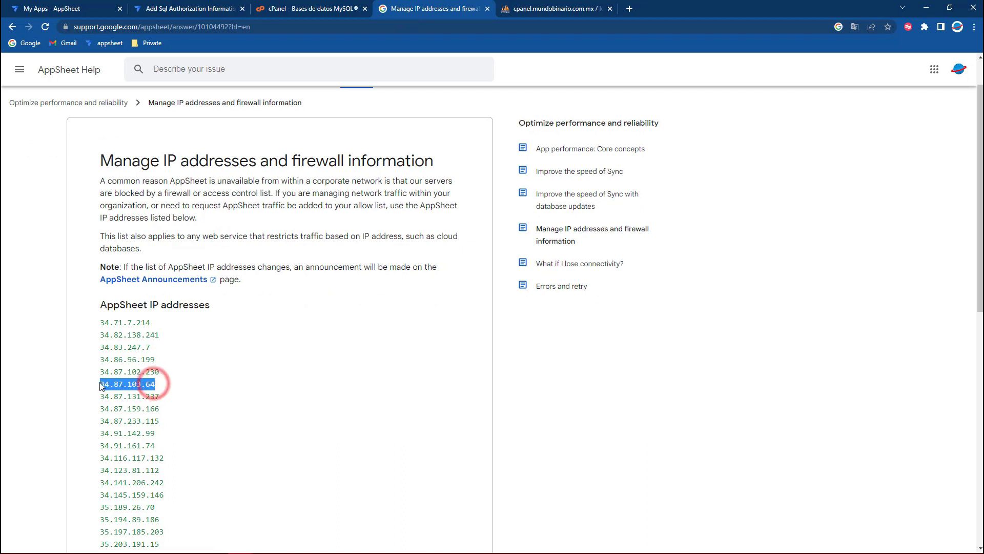
pyautogui.click(303, 7)
pyautogui.click(490, 177)
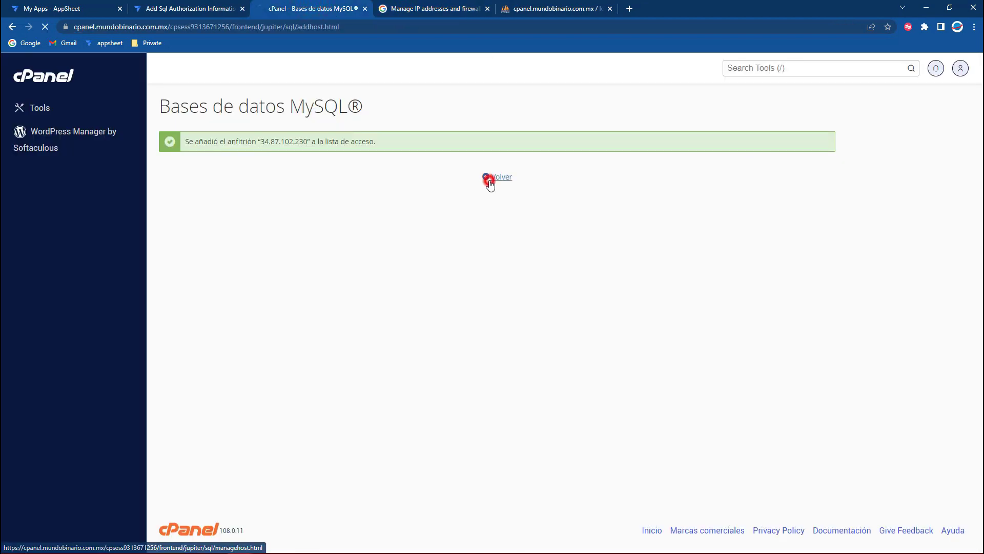
pyautogui.click(204, 213)
pyautogui.write('34.87.103.64')
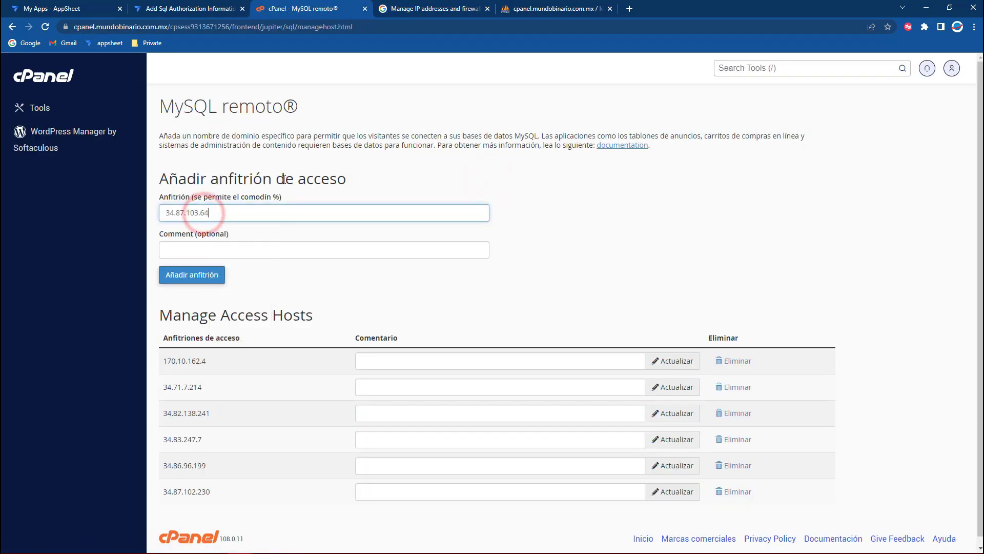
pyautogui.click(187, 274)
# Add the next AppSheet IP after 34.87.131.237 as an access host
pyautogui.click(436, 8)
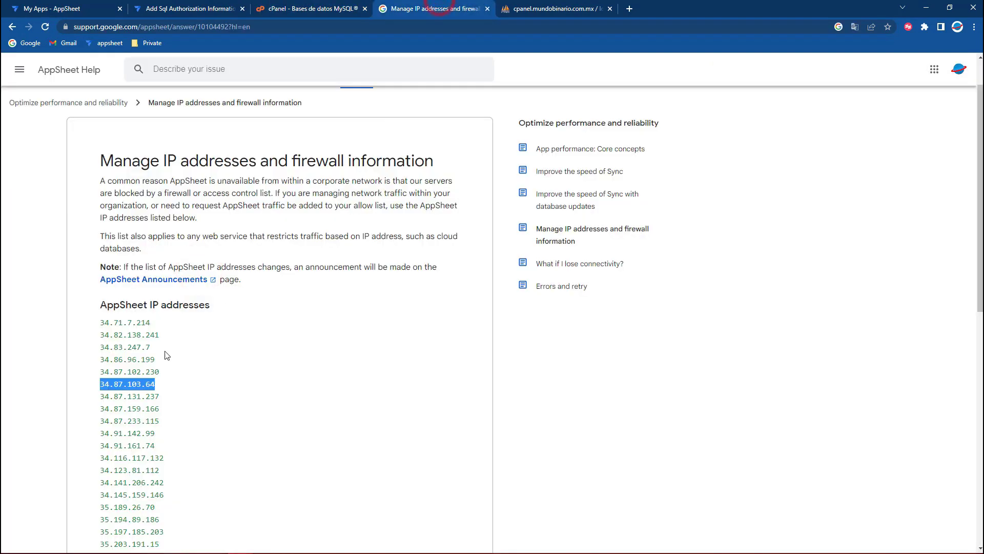
pyautogui.doubleClick(154, 397)
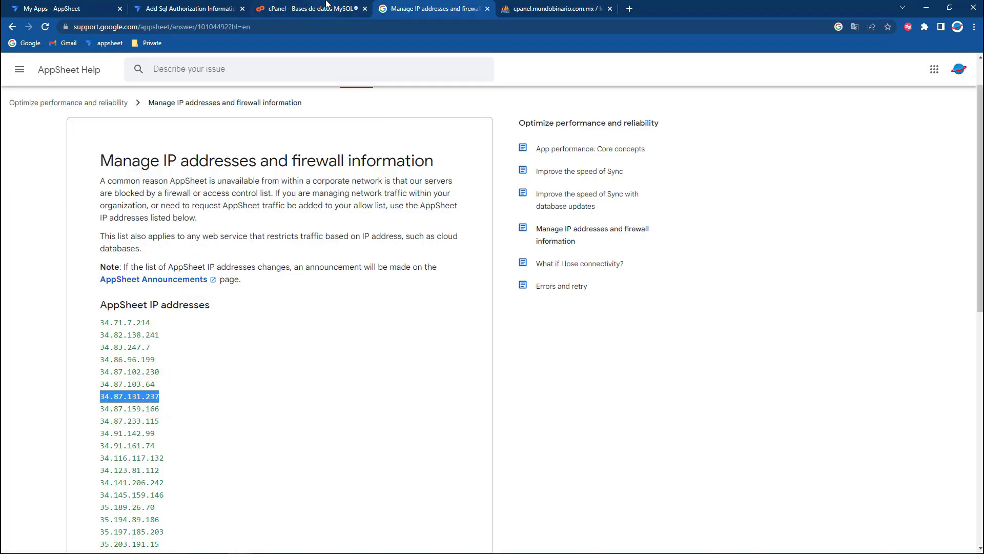
pyautogui.click(317, 7)
pyautogui.click(430, 8)
pyautogui.doubleClick(99, 409)
pyautogui.hotkey('ctrl', 'c')
pyautogui.click(318, 8)
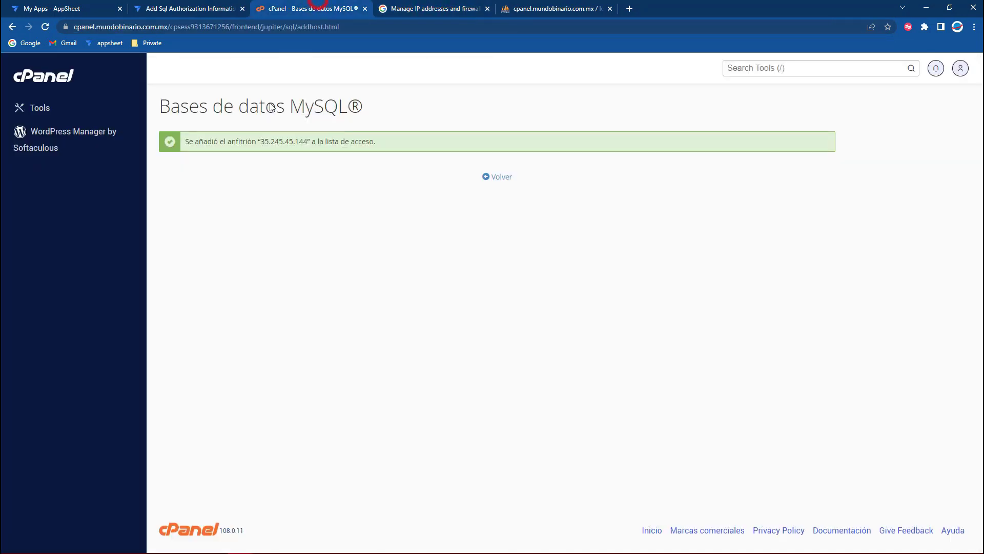
pyautogui.click(500, 176)
pyautogui.click(235, 213)
pyautogui.hotkey('ctrl', 'v')
pyautogui.click(197, 275)
# Add AppSheet IP 35.245.229.252 to the access host list
pyautogui.click(431, 9)
pyautogui.scroll(-3, 328, 274)
pyautogui.doubleClick(103, 370)
pyautogui.hotkey('ctrl', 'c')
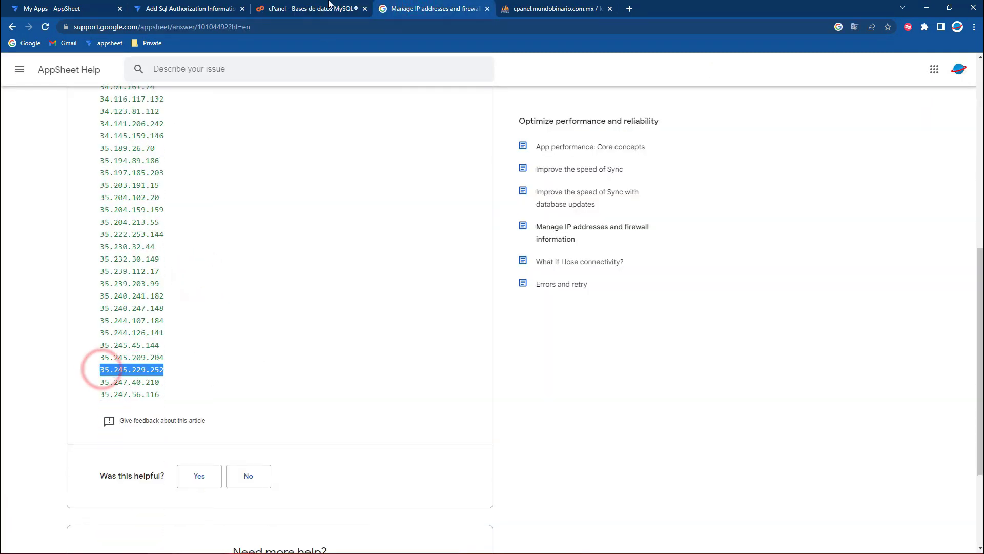
pyautogui.click(336, 7)
pyautogui.click(495, 176)
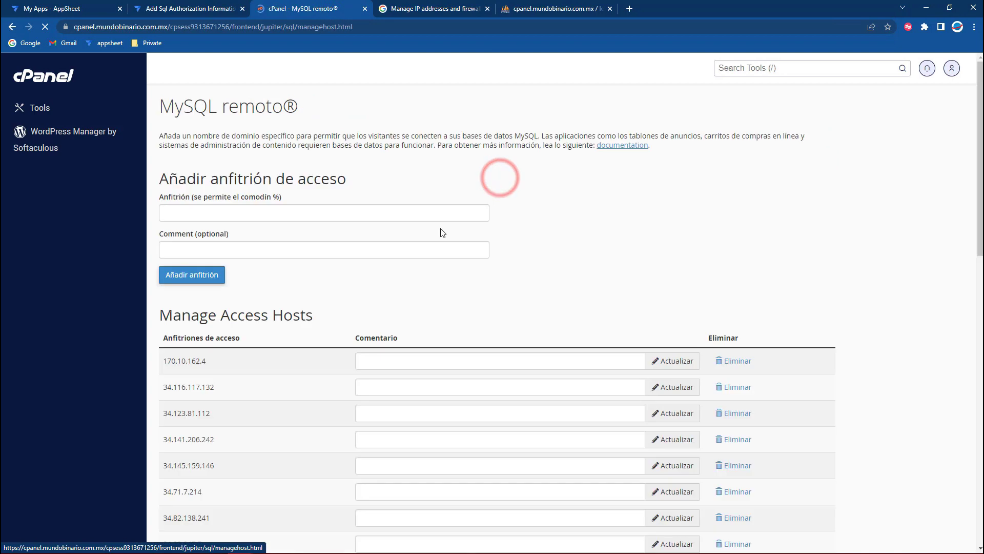
pyautogui.click(210, 212)
pyautogui.hotkey('ctrl', 'v')
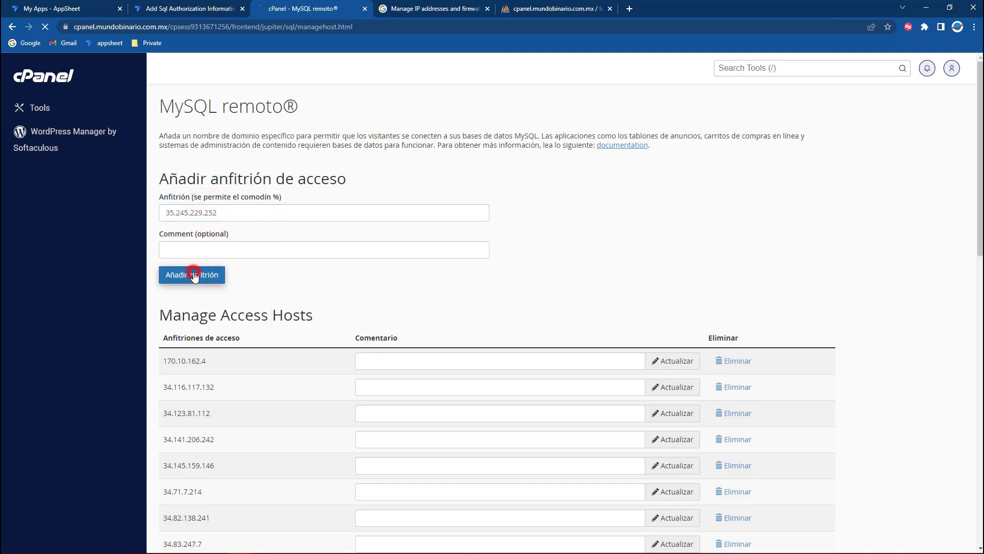
pyautogui.click(190, 275)
# Add AppSheet IP 35.247.40.210 to the access host list
pyautogui.click(405, 9)
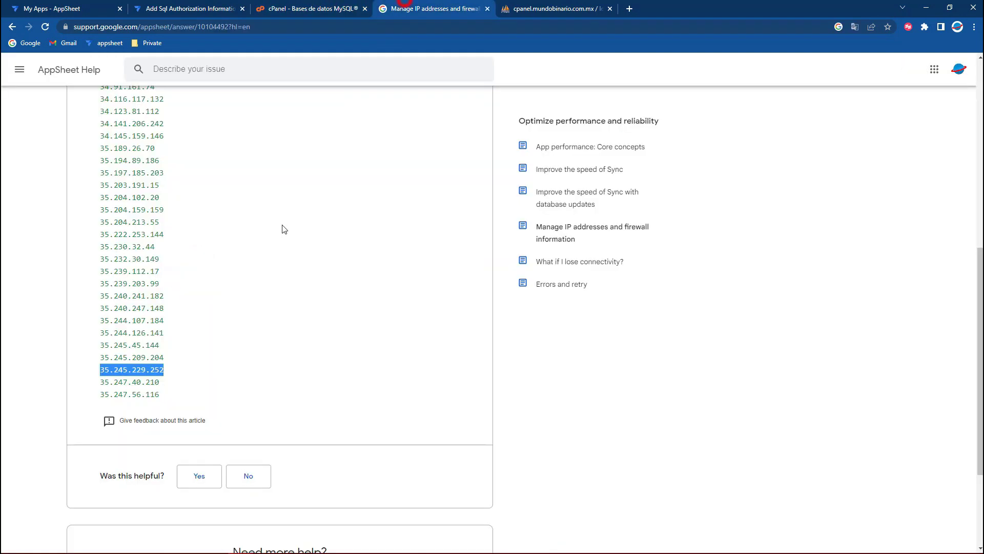
pyautogui.doubleClick(103, 382)
pyautogui.hotkey('ctrl', 'c')
pyautogui.click(309, 6)
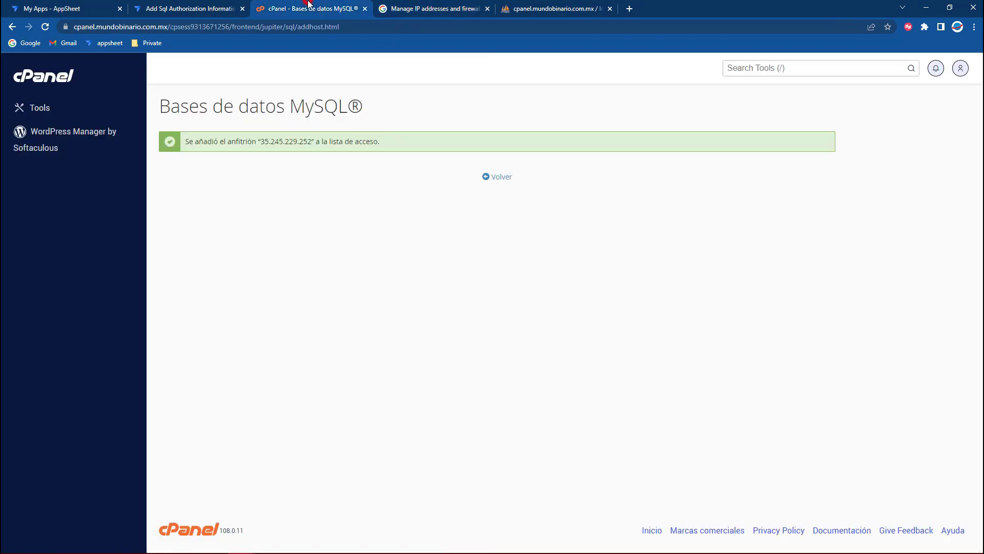
pyautogui.click(497, 176)
pyautogui.click(228, 216)
pyautogui.hotkey('ctrl', 'v')
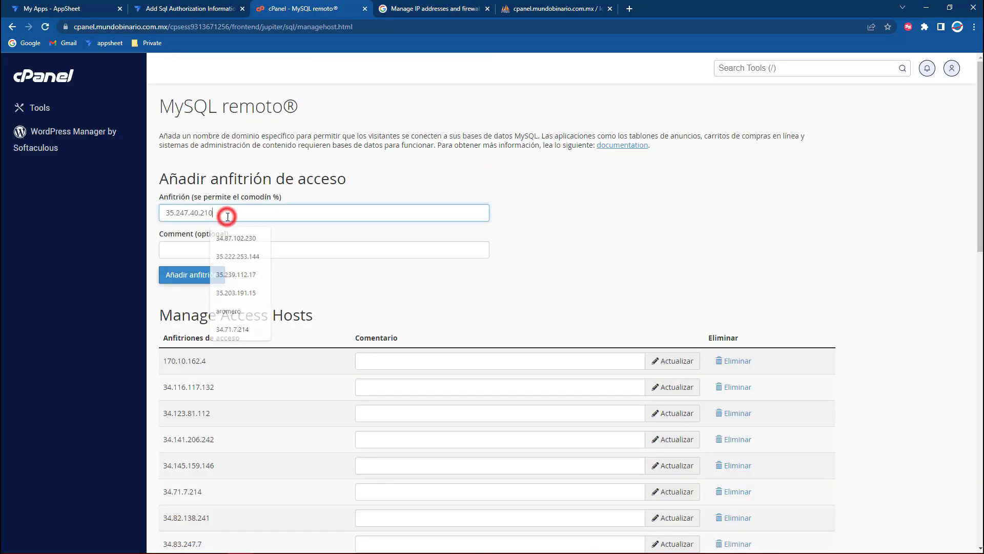
pyautogui.click(193, 275)
# Add 35.247.56.116 as an access host and review the Remote MySQL host list
pyautogui.click(410, 6)
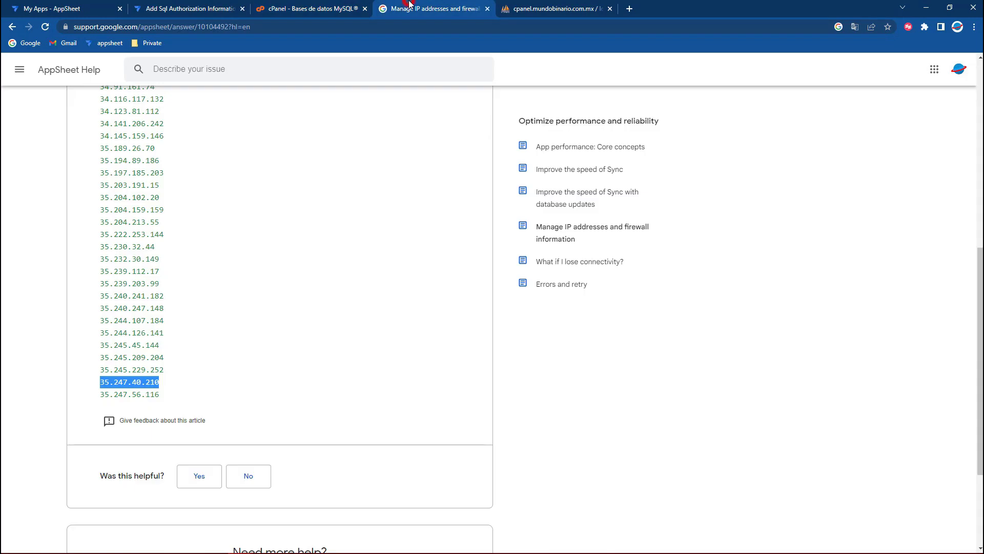
pyautogui.doubleClick(102, 394)
pyautogui.hotkey('ctrl', 'c')
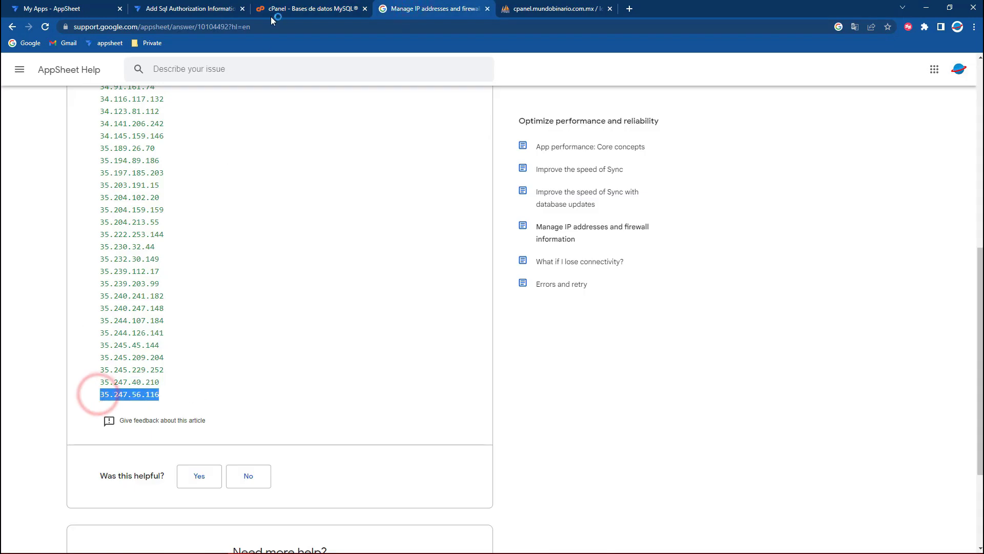
pyautogui.click(278, 7)
pyautogui.click(499, 178)
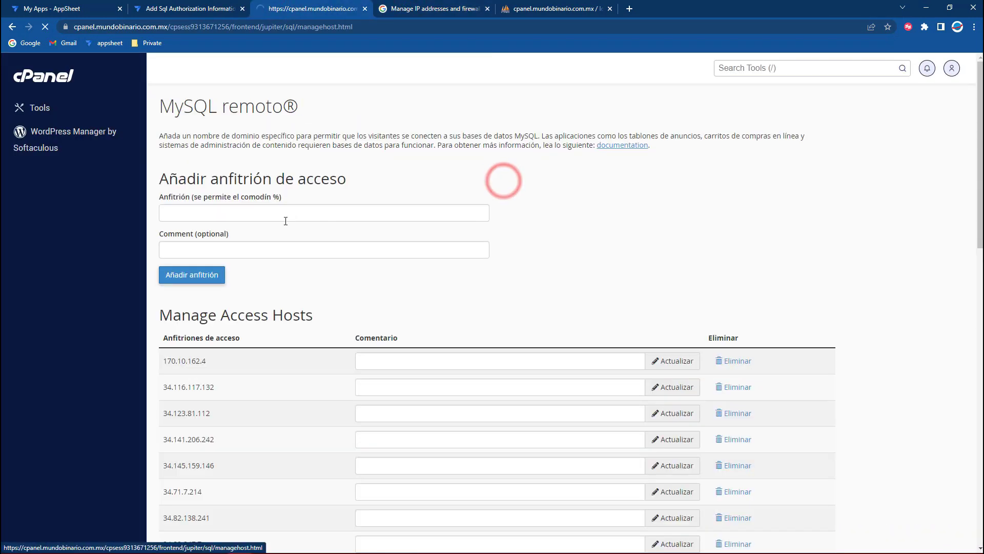
pyautogui.click(484, 212)
pyautogui.hotkey('ctrl', 'v')
pyautogui.click(204, 272)
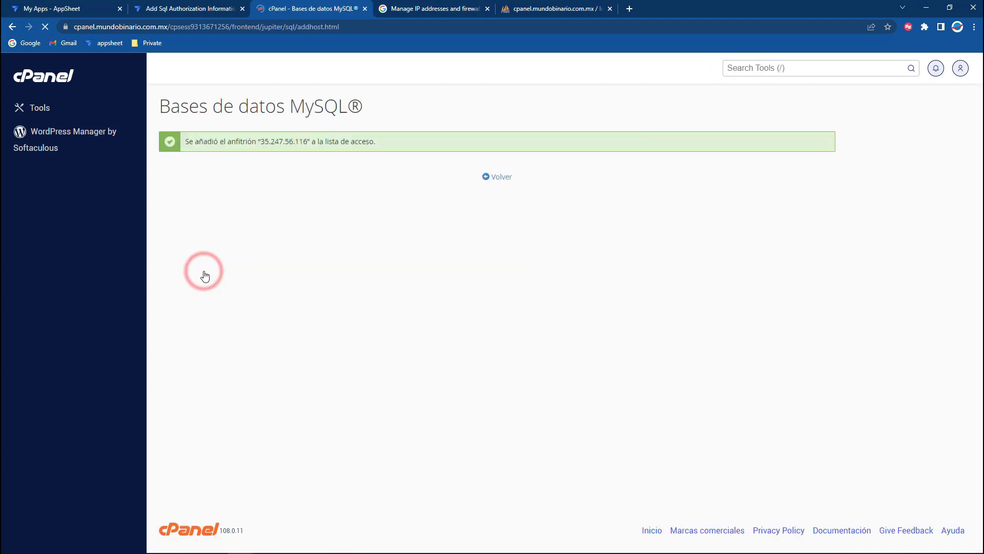
pyautogui.click(512, 180)
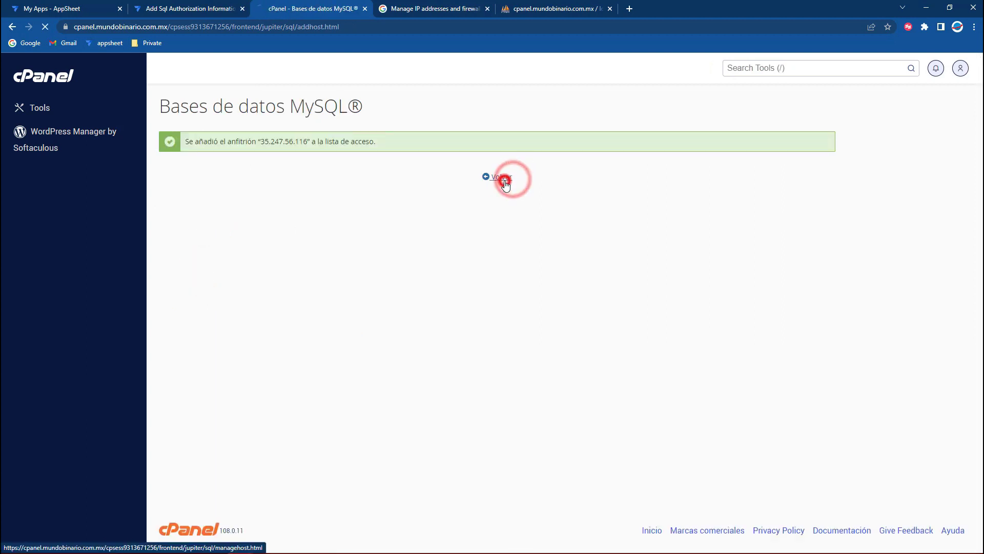
pyautogui.scroll(-4, 407, 359)
pyautogui.scroll(-10, 407, 379)
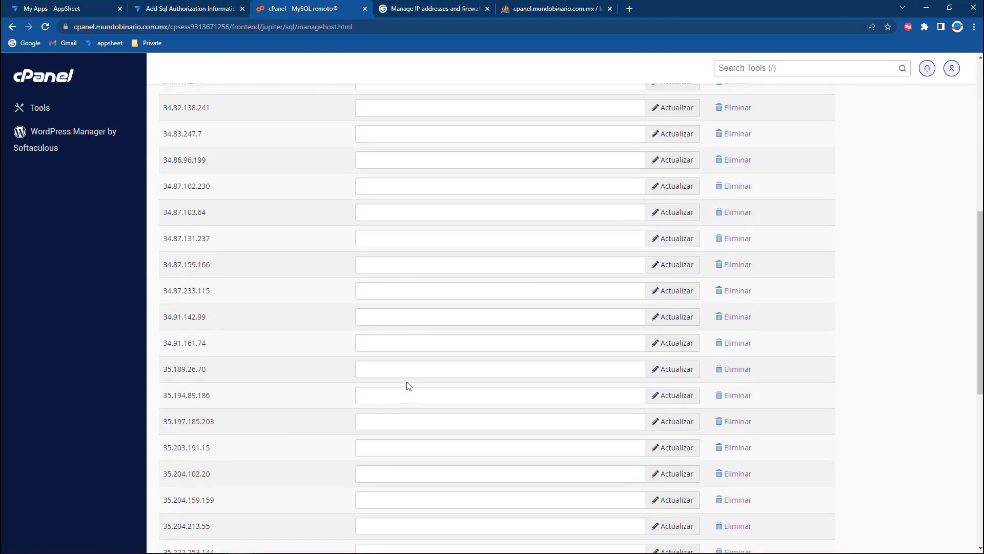
pyautogui.scroll(14, 407, 387)
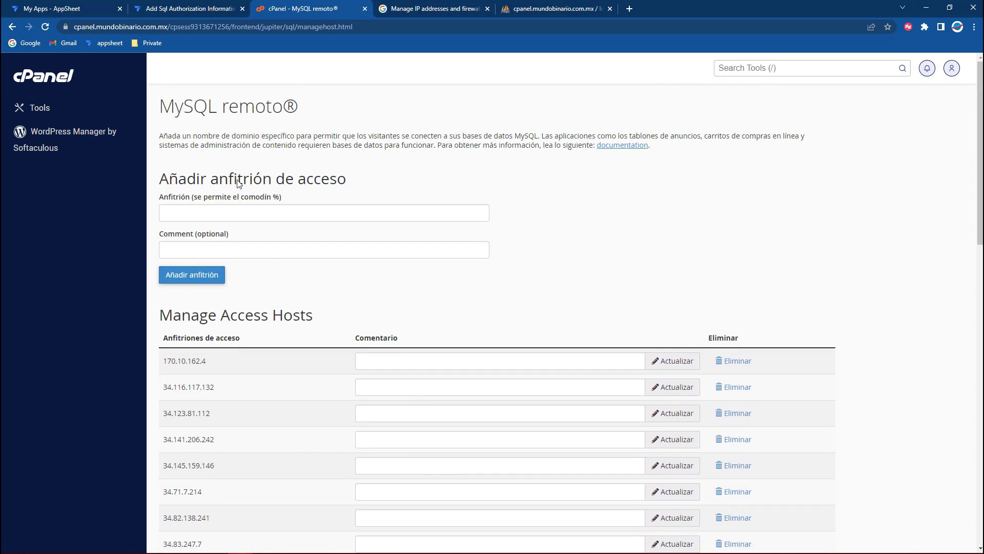
pyautogui.click(191, 7)
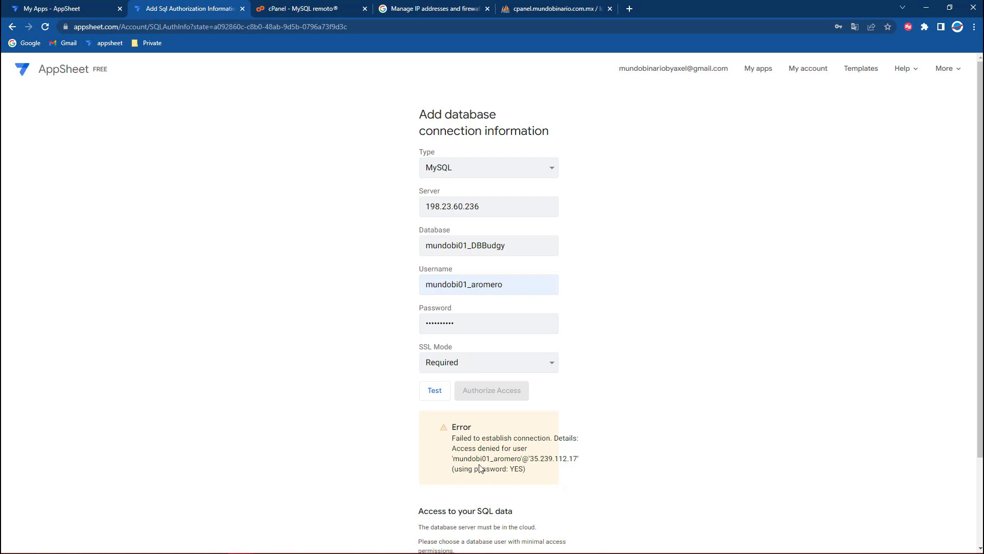
# Change AppSheet's SSL Mode to None and rerun the MySQL connection test
pyautogui.click(440, 394)
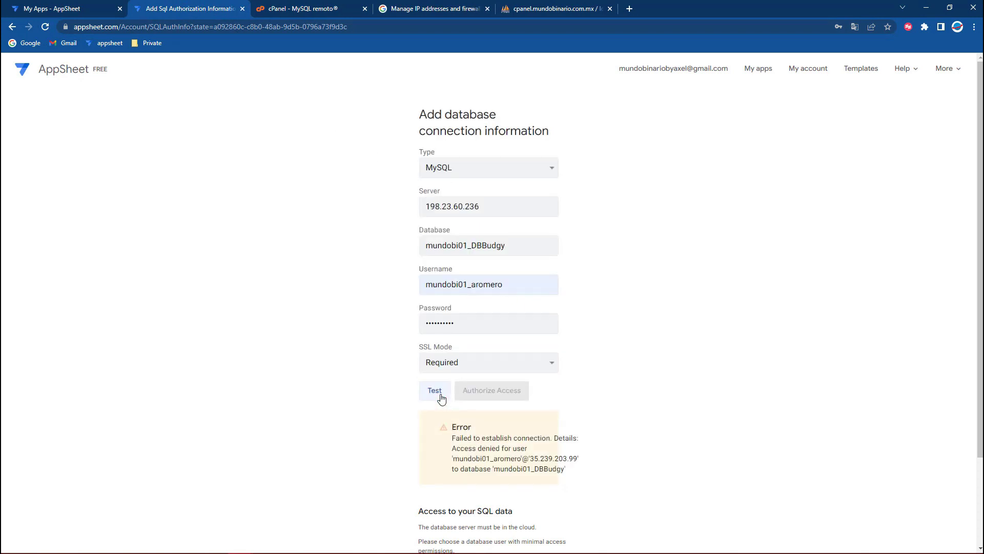
pyautogui.click(440, 395)
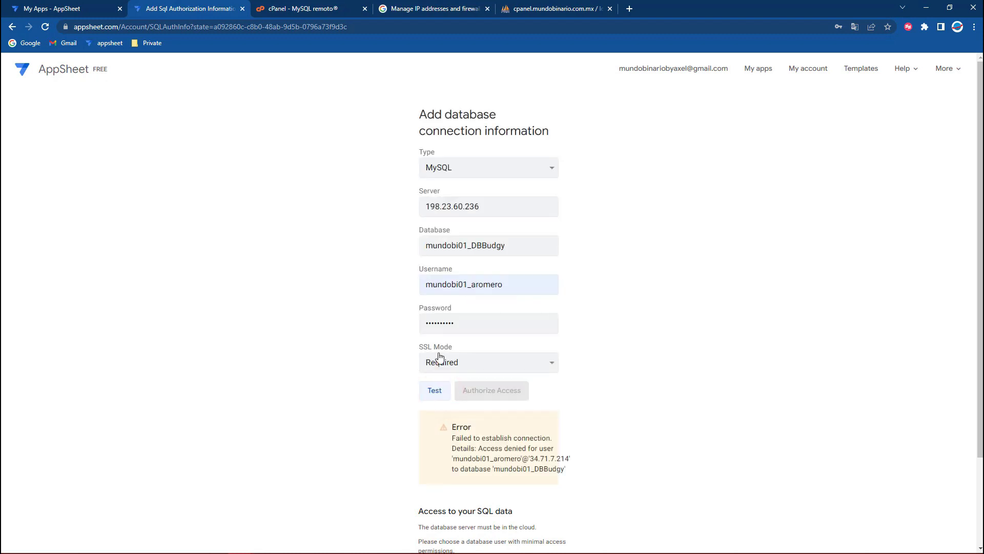
pyautogui.click(487, 365)
pyautogui.click(474, 374)
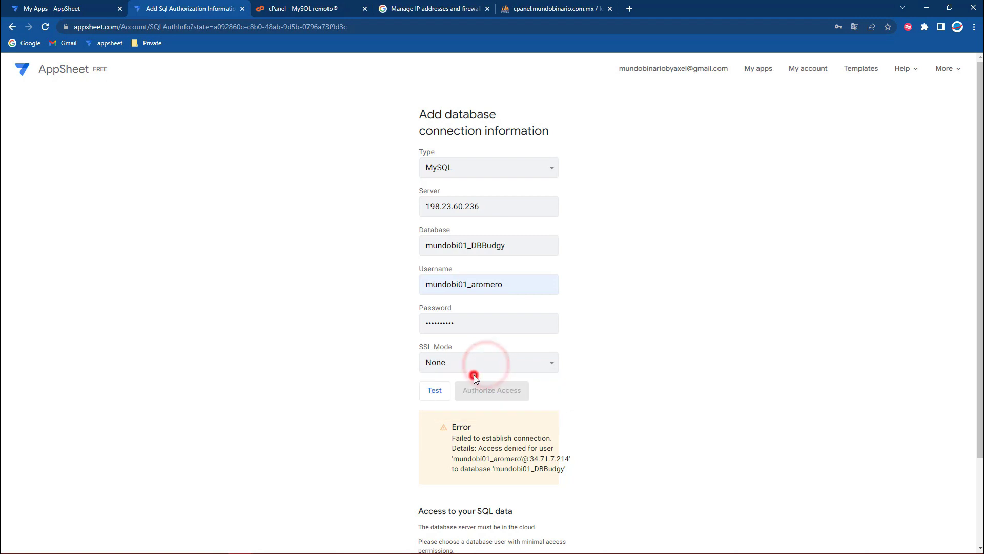
pyautogui.click(434, 392)
pyautogui.click(434, 392)
# Re-enter the database password and retest; access is still denied
pyautogui.doubleClick(474, 325)
pyautogui.write('a')
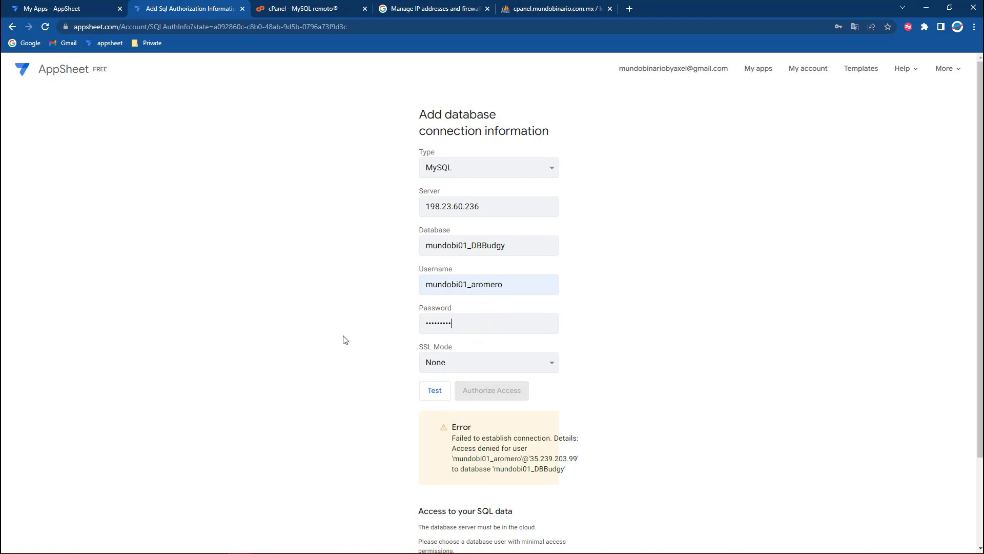
pyautogui.click(447, 397)
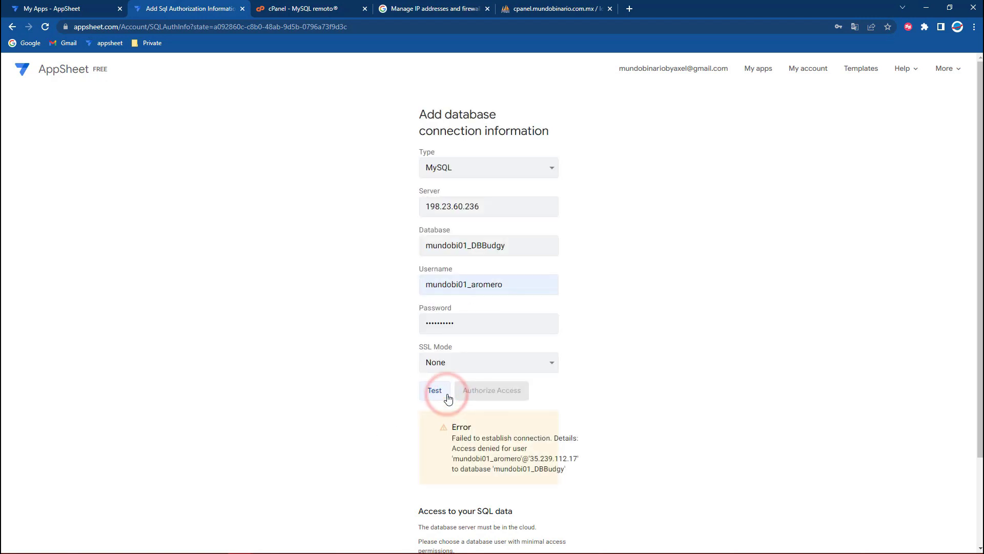
pyautogui.click(303, 6)
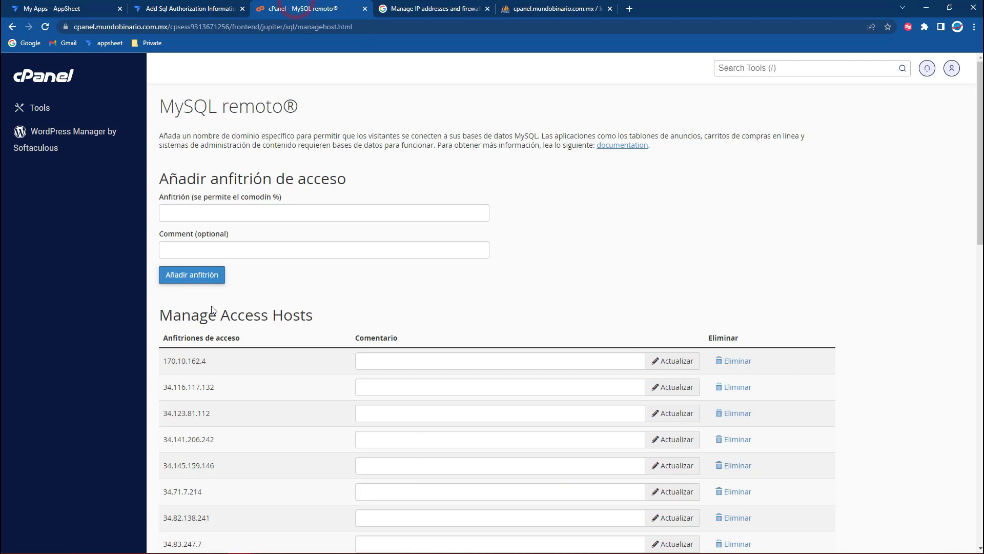
# Go to cPanel's MySQL Databases page and scroll to the current users list
pyautogui.click(20, 110)
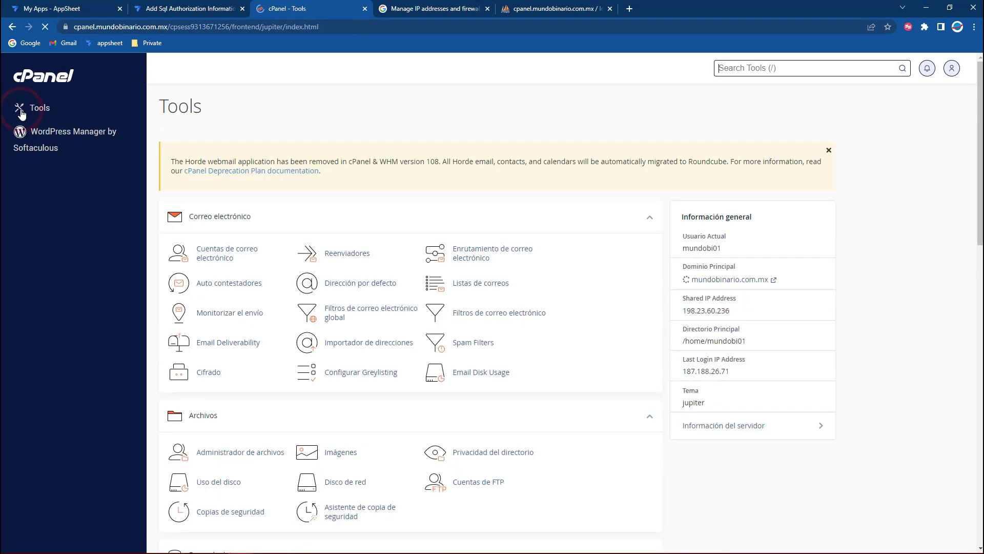
pyautogui.scroll(-6, 226, 389)
pyautogui.scroll(-2, 241, 359)
pyautogui.scroll(1, 321, 249)
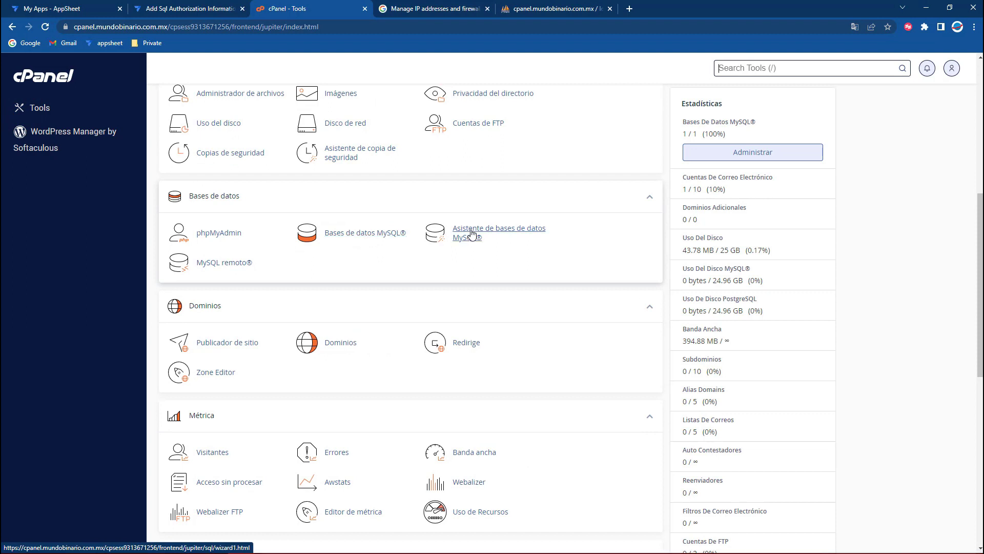
pyautogui.click(346, 235)
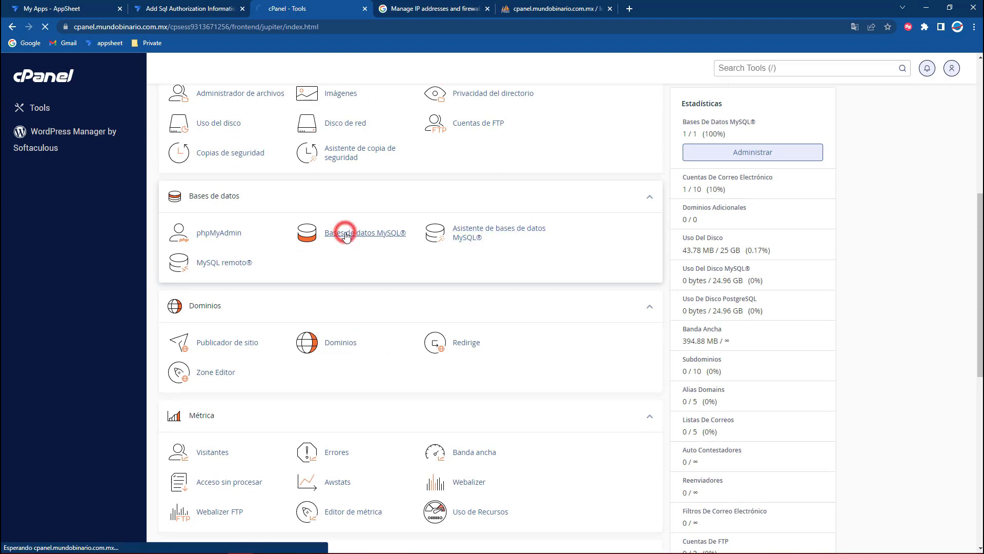
pyautogui.scroll(-4, 351, 359)
pyautogui.scroll(-5, 351, 387)
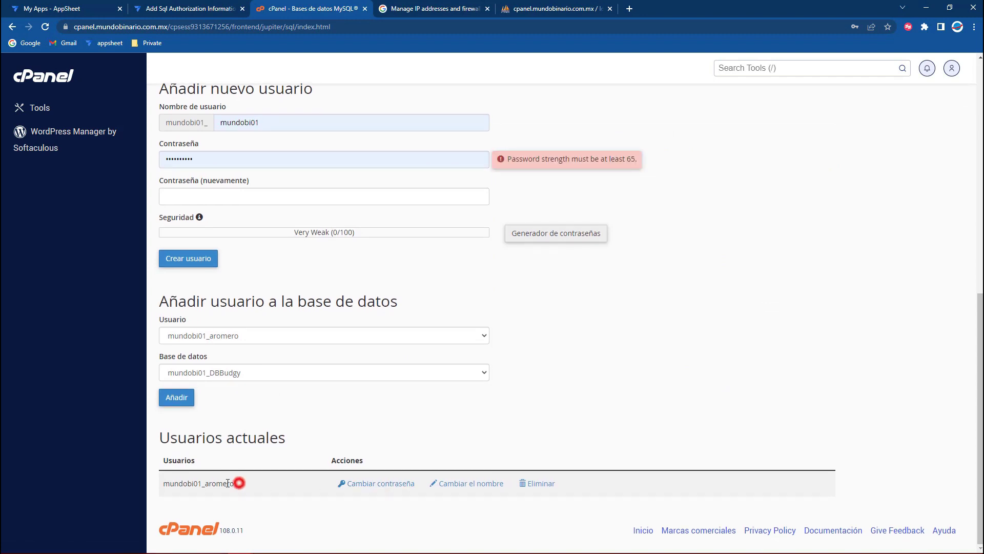
# Select and copy the existing database user's name
pyautogui.moveTo(232, 485); pyautogui.dragTo(161, 485)
pyautogui.rightClick(189, 486)
pyautogui.click(388, 516)
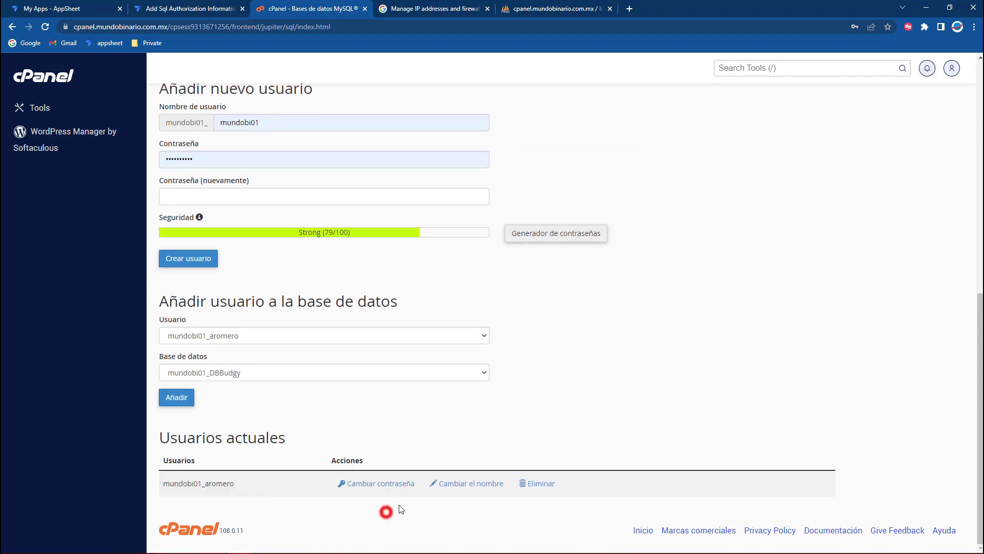
pyautogui.tripleClick(231, 484)
pyautogui.click(195, 484)
pyautogui.moveTo(161, 486); pyautogui.dragTo(235, 486)
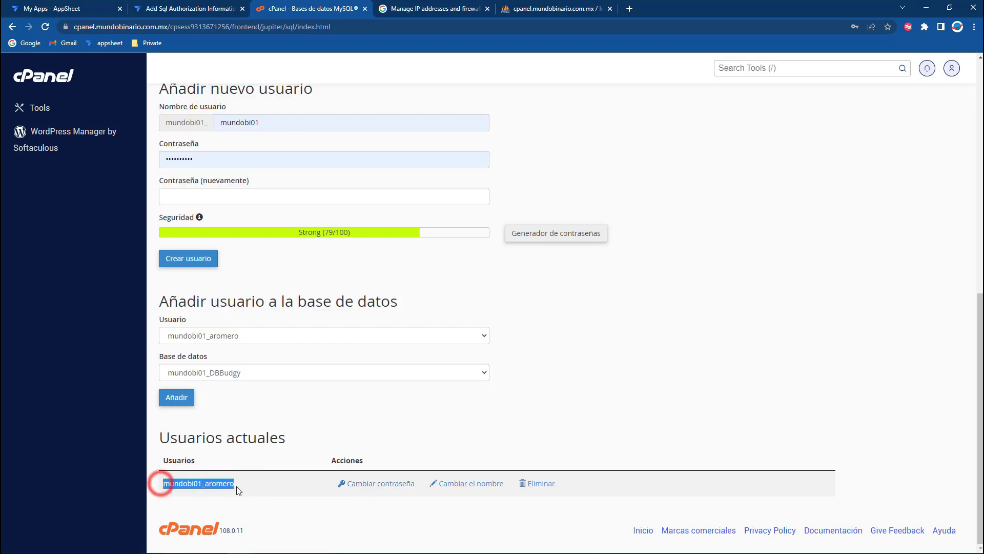
pyautogui.rightClick(230, 487)
pyautogui.click(257, 421)
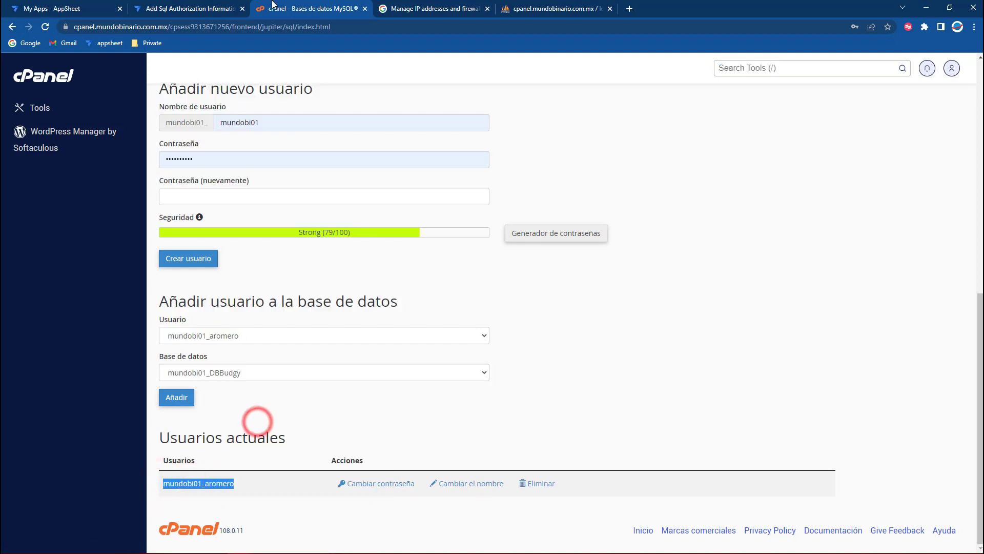
pyautogui.click(215, 3)
# Paste the copied database username and re-enter the password in AppSheet's connection form
pyautogui.doubleClick(530, 285)
pyautogui.hotkey('ctrl', 'v')
pyautogui.doubleClick(459, 318)
pyautogui.write('a')
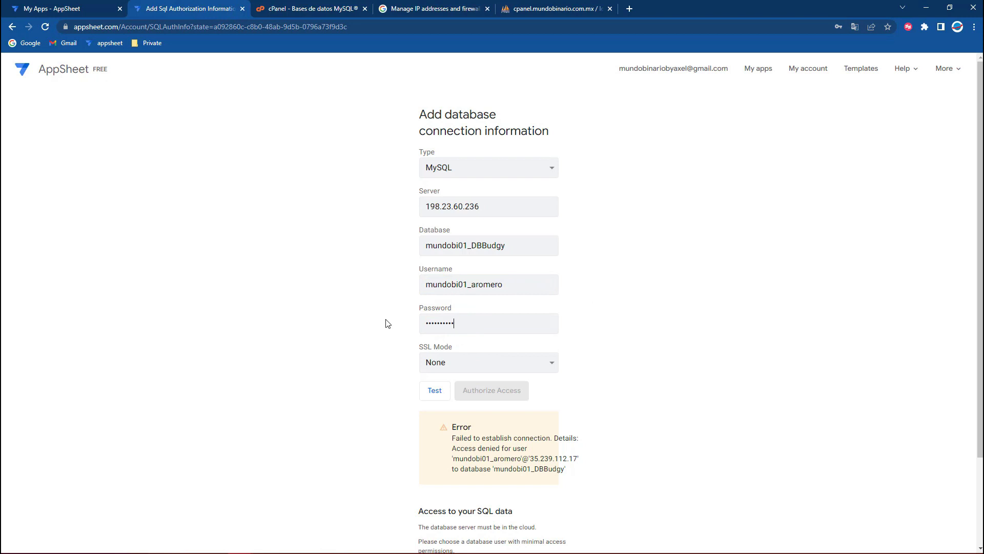
# Set SSL Mode back to Required and retest the connection, which fails citing 35.239.203.99
pyautogui.click(451, 362)
pyautogui.click(451, 386)
pyautogui.click(442, 391)
pyautogui.click(284, 6)
pyautogui.click(423, 6)
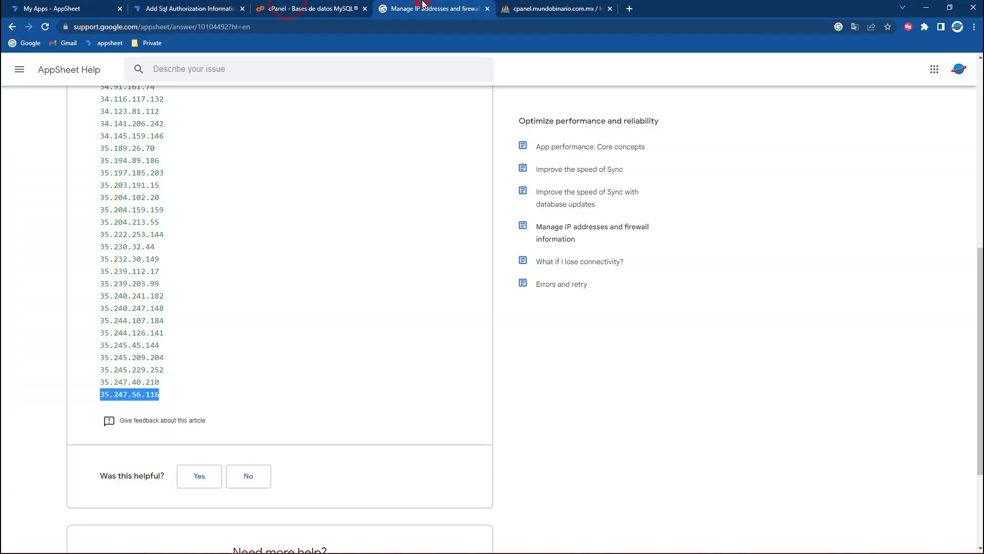
pyautogui.click(285, 8)
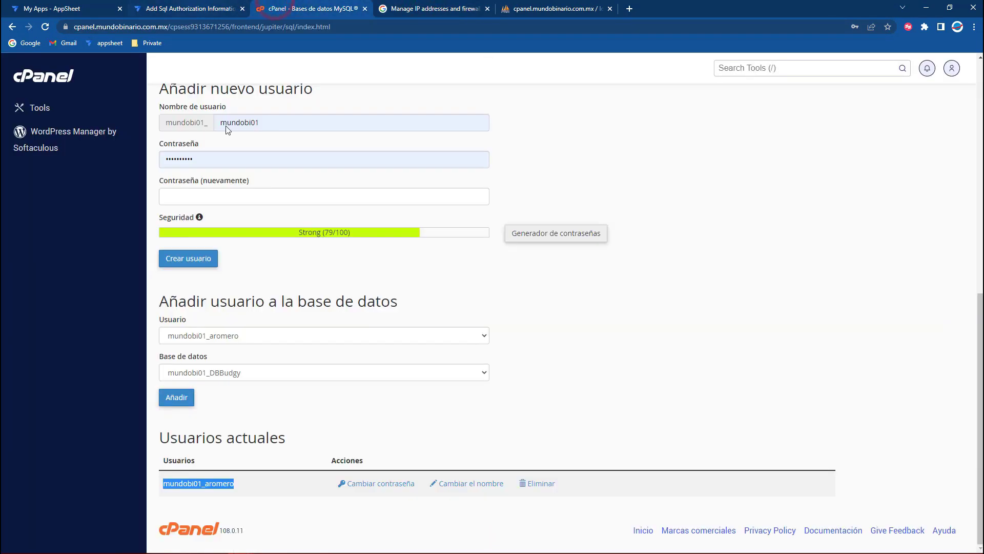
pyautogui.scroll(1, 345, 392)
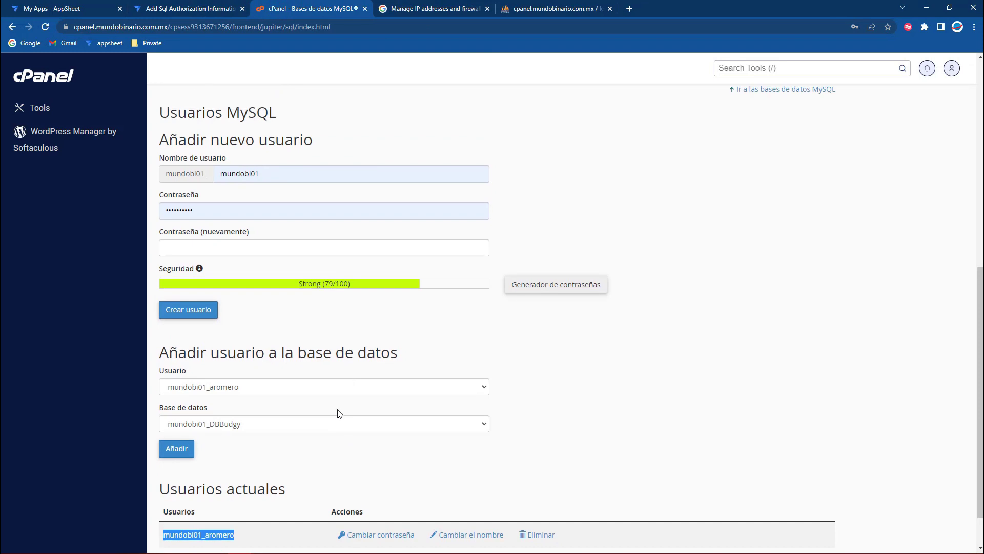
pyautogui.click(337, 425)
pyautogui.click(336, 425)
pyautogui.scroll(-1, 333, 425)
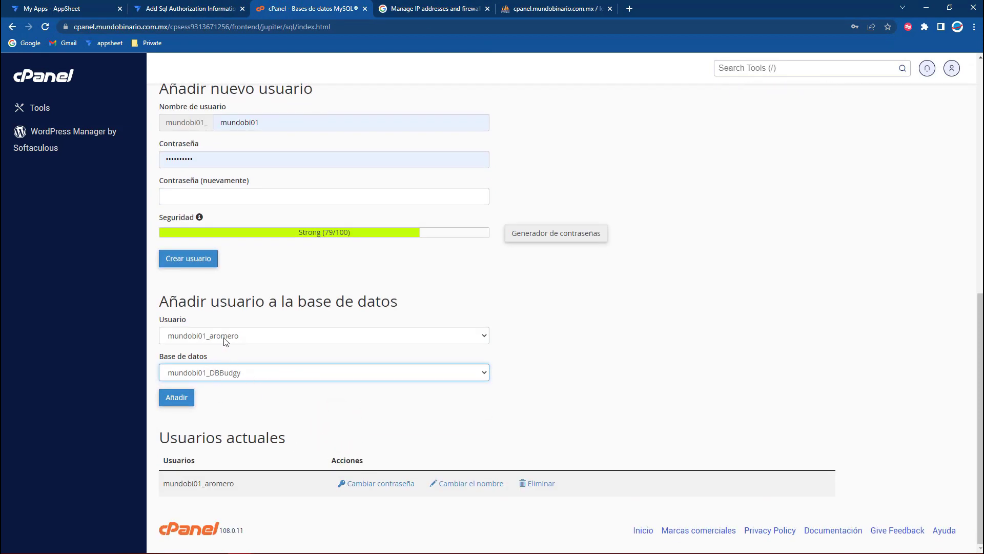
pyautogui.click(182, 401)
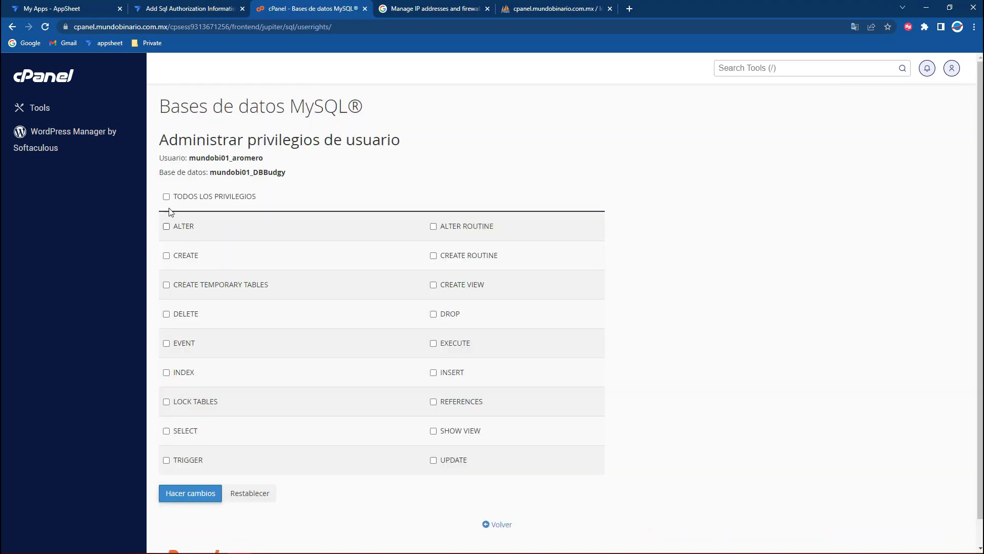
pyautogui.click(166, 197)
pyautogui.click(183, 495)
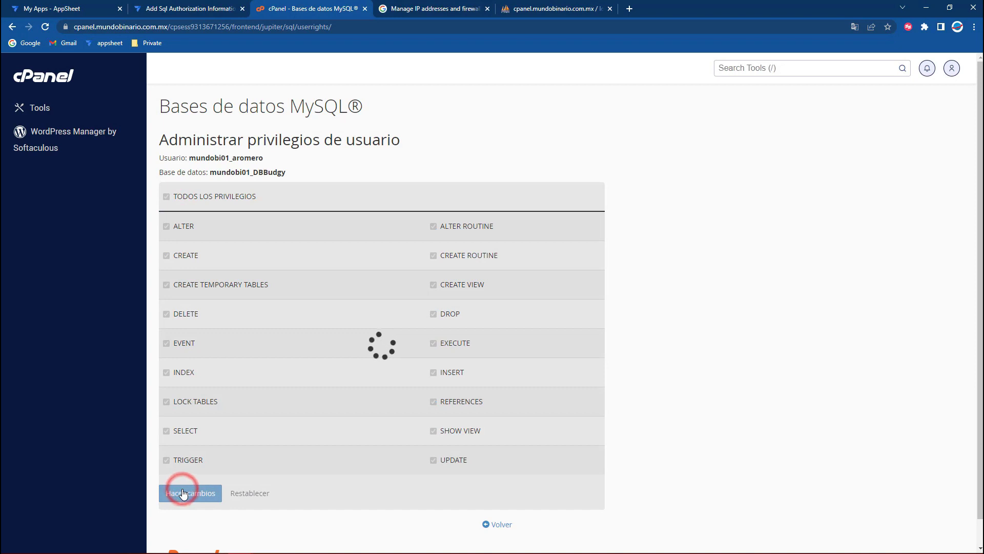
pyautogui.click(499, 524)
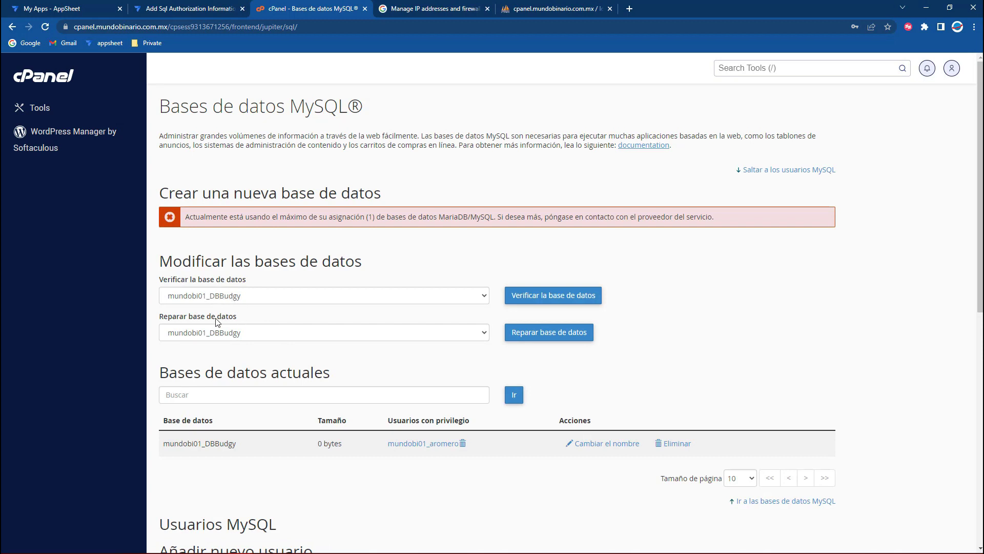
# Test the MySQL connection on AppSheet's SQL authorization page and update Chrome's saved password
pyautogui.click(237, 330)
pyautogui.click(238, 331)
pyautogui.click(197, 7)
pyautogui.click(433, 391)
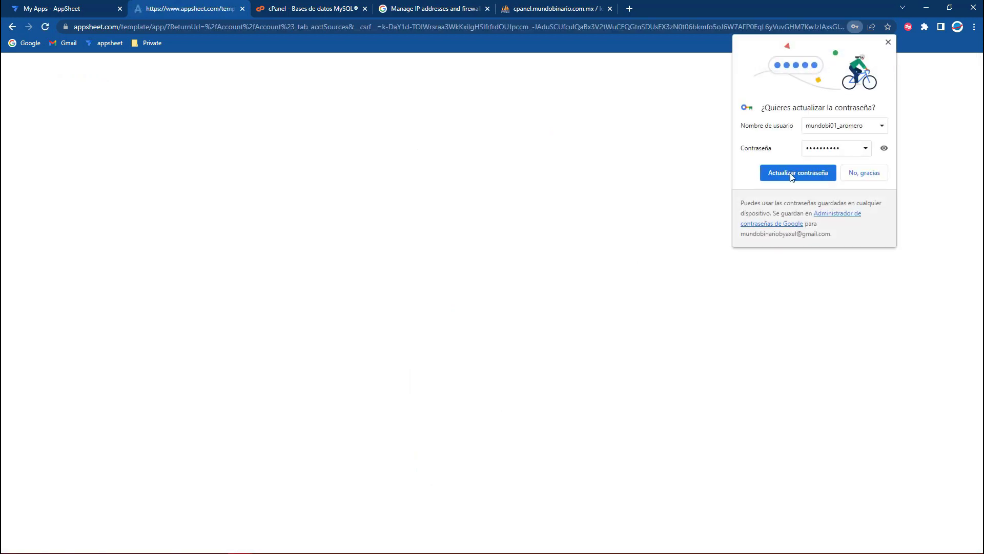
pyautogui.click(792, 175)
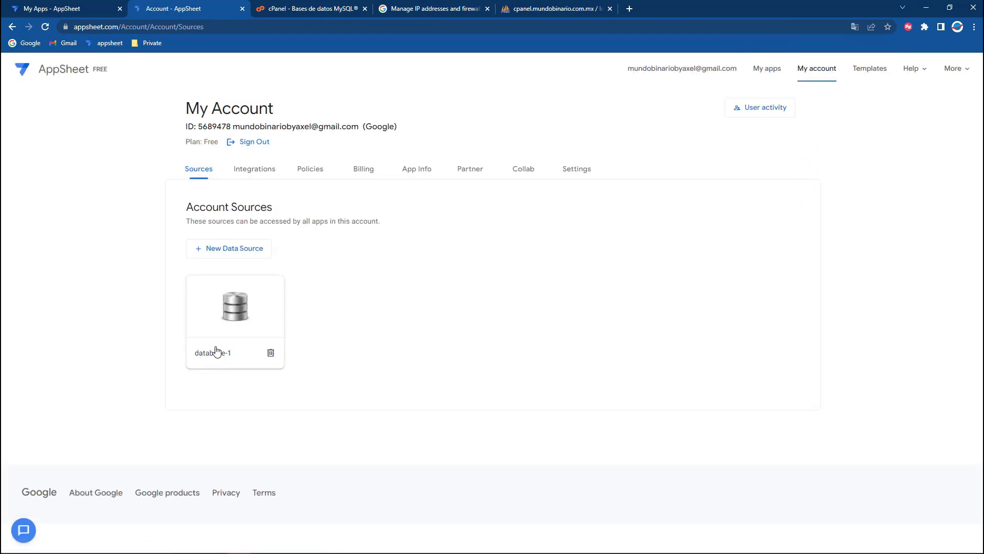
# Start renaming the database-1 data source, then return to the My Apps page
pyautogui.click(221, 356)
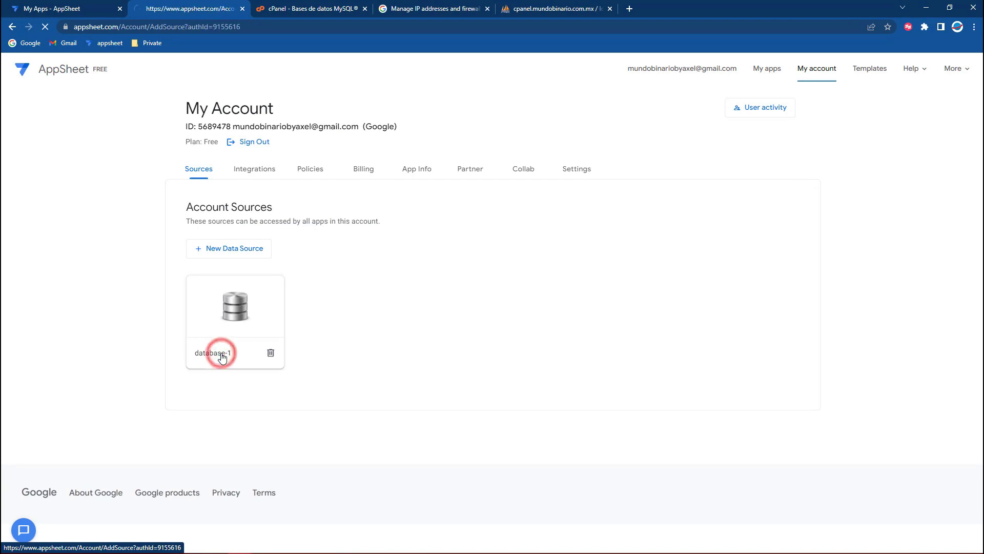
pyautogui.click(479, 157)
pyautogui.doubleClick(480, 156)
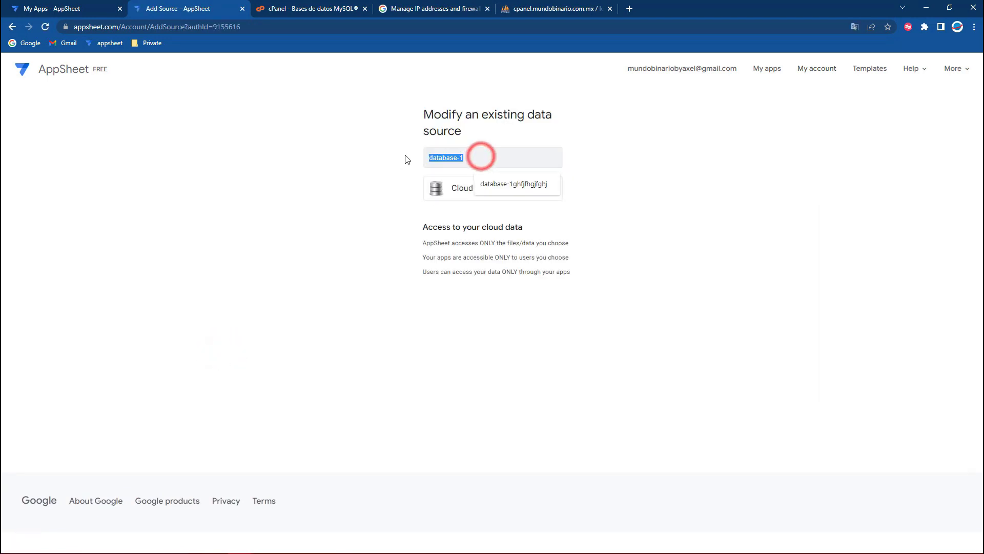
pyautogui.write('DBudgy')
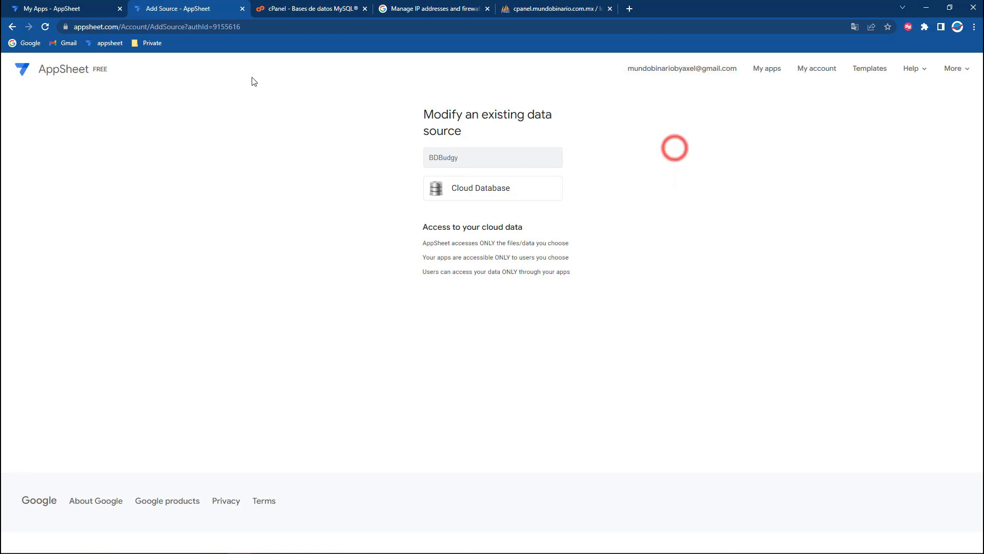
pyautogui.click(23, 75)
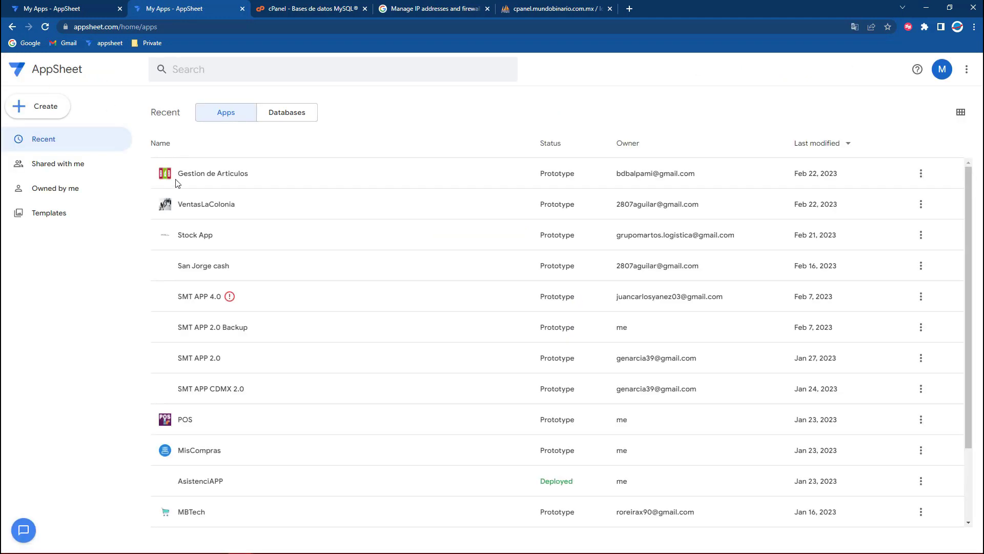
# Open the account settings page and close the two extra apps tabs
pyautogui.click(949, 72)
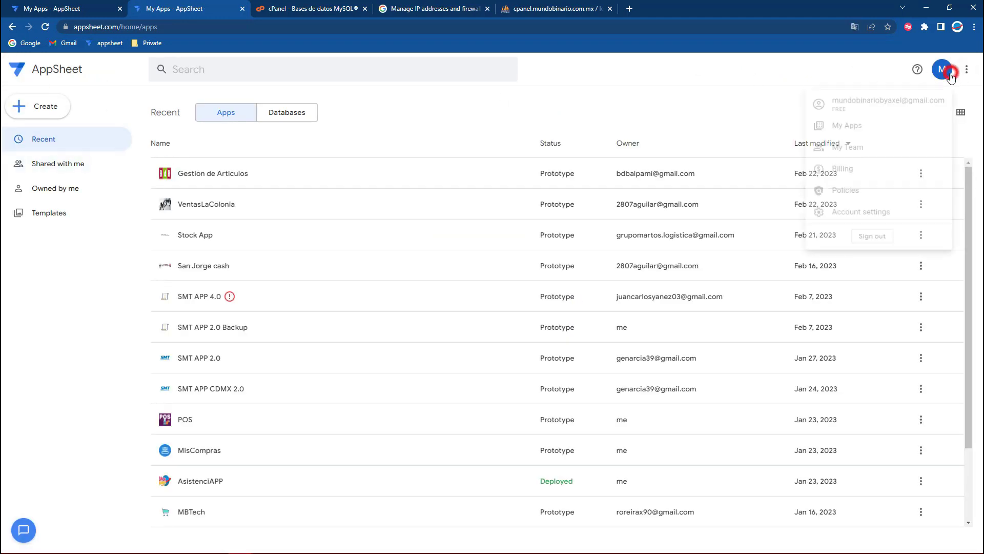
pyautogui.click(857, 107)
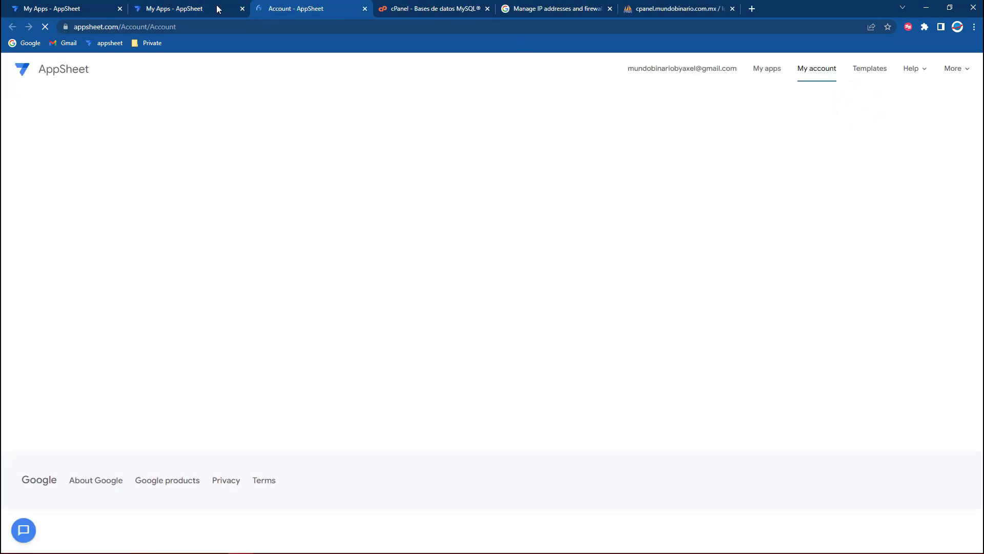
pyautogui.click(119, 9)
pyautogui.click(118, 9)
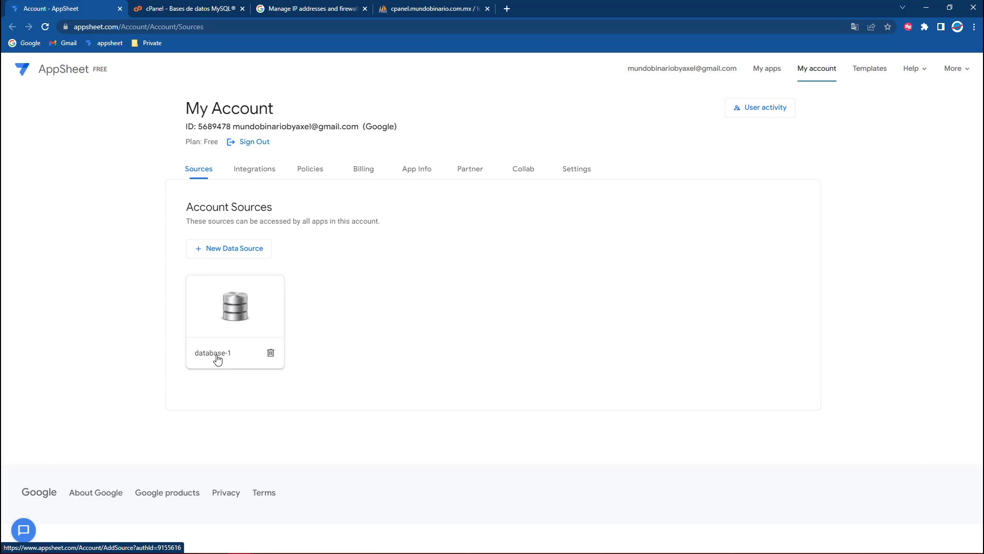
# Rename the database-1 source to BDBudgy, test its Cloud Database connection and authorize access
pyautogui.click(216, 355)
pyautogui.tripleClick(485, 156)
pyautogui.write('BDBudgy')
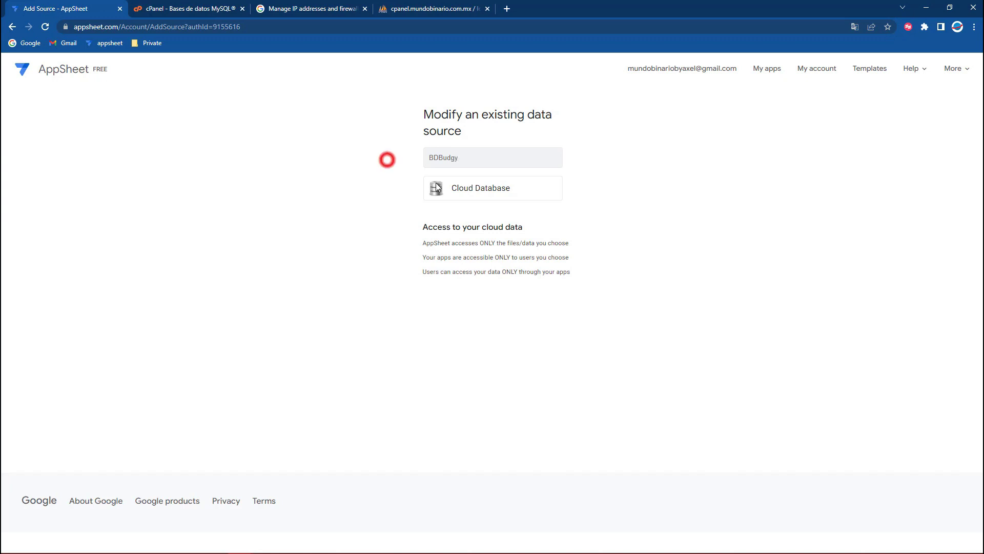
pyautogui.click(470, 188)
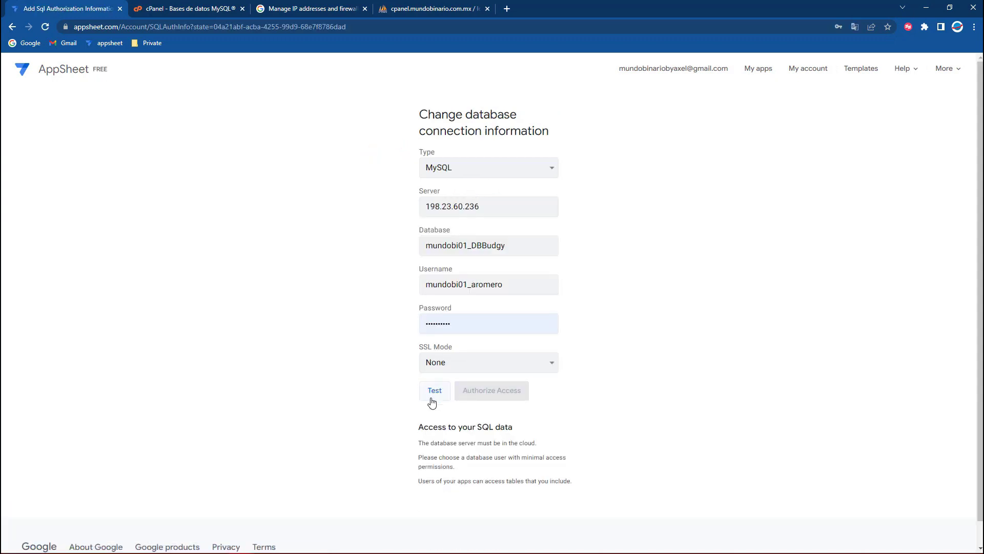
pyautogui.click(446, 392)
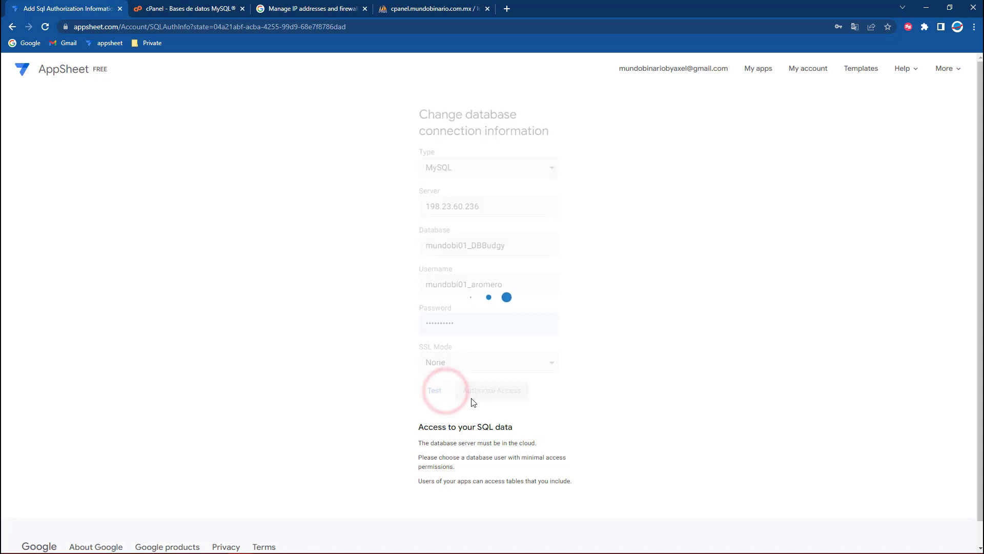
pyautogui.click(475, 394)
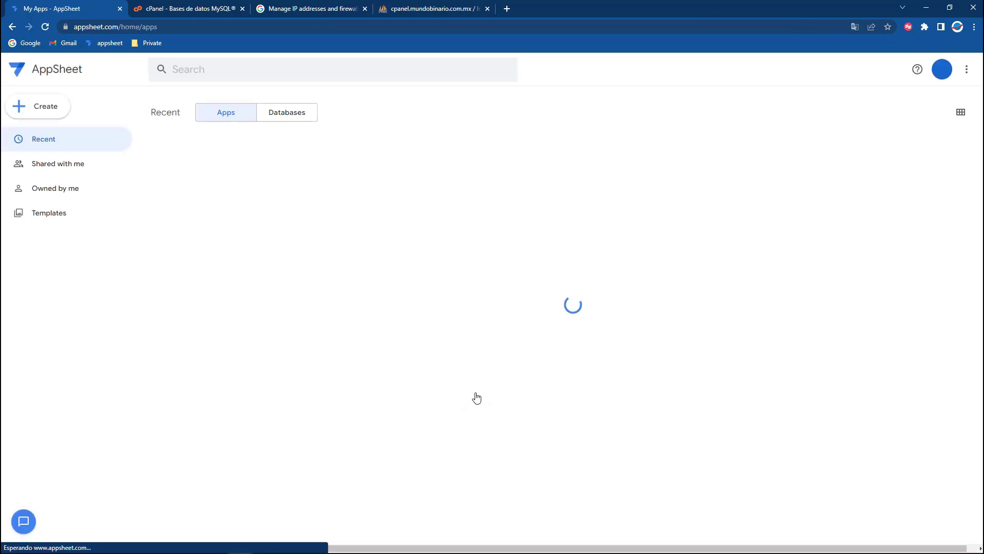
# Confirm the BDBudgy data source under My account, then filter the app list to Owned by me
pyautogui.click(936, 75)
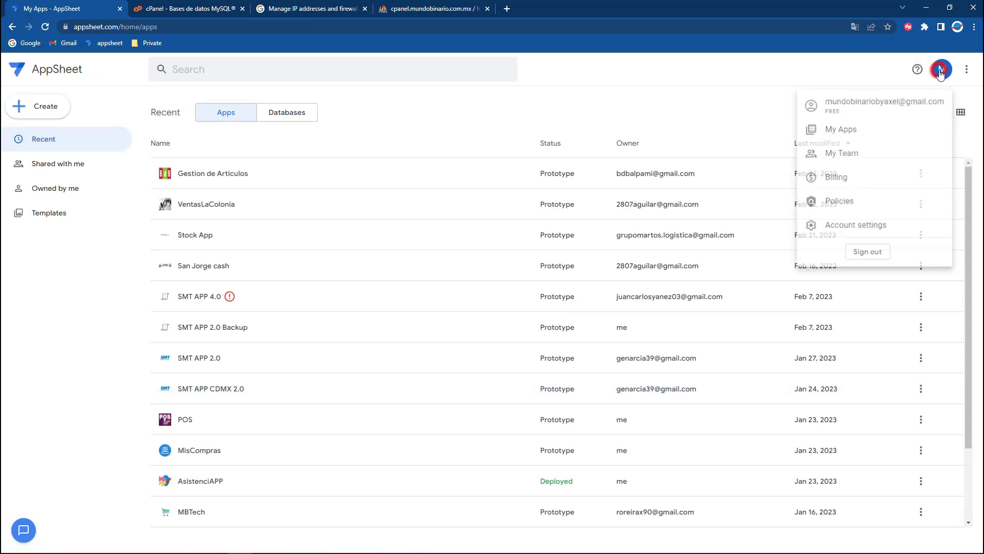
pyautogui.click(847, 109)
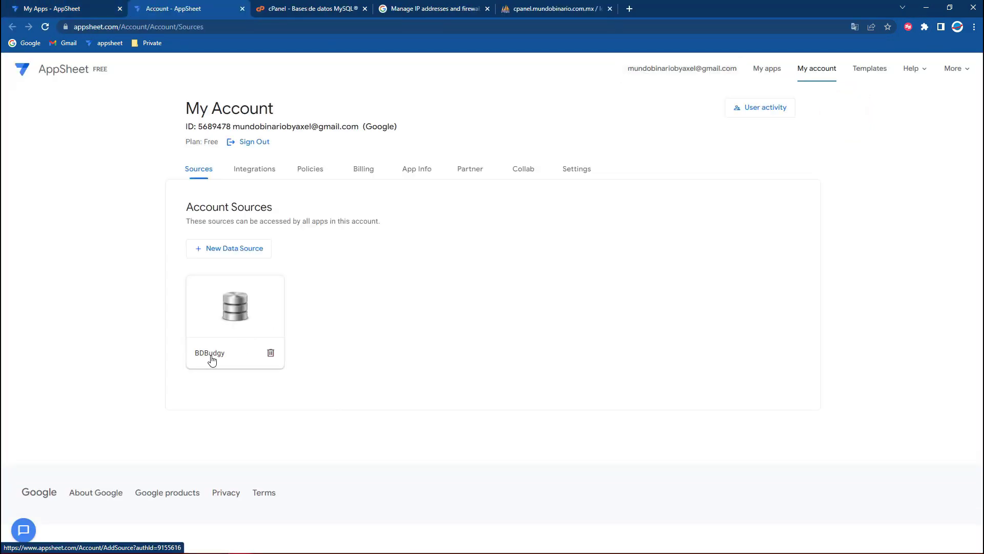
pyautogui.click(119, 10)
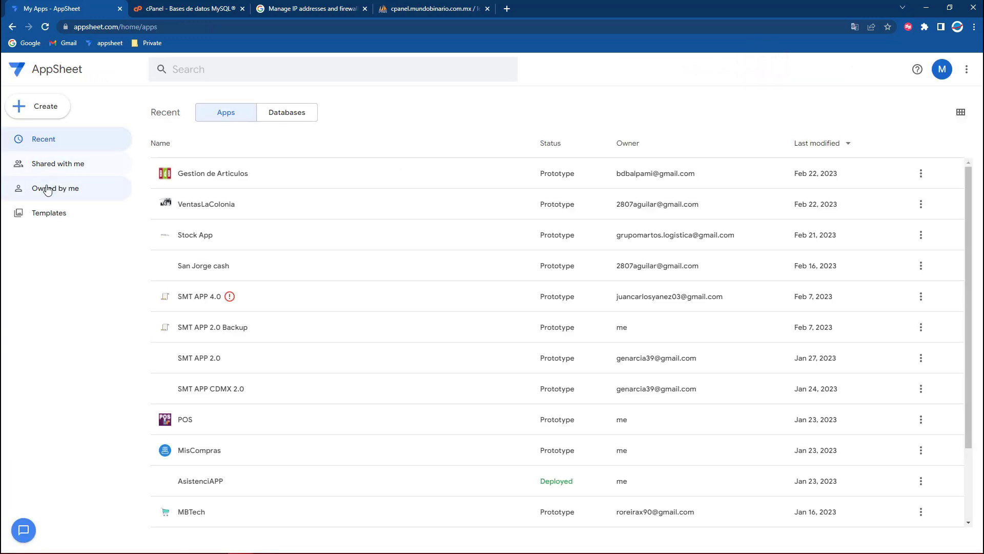
pyautogui.click(48, 189)
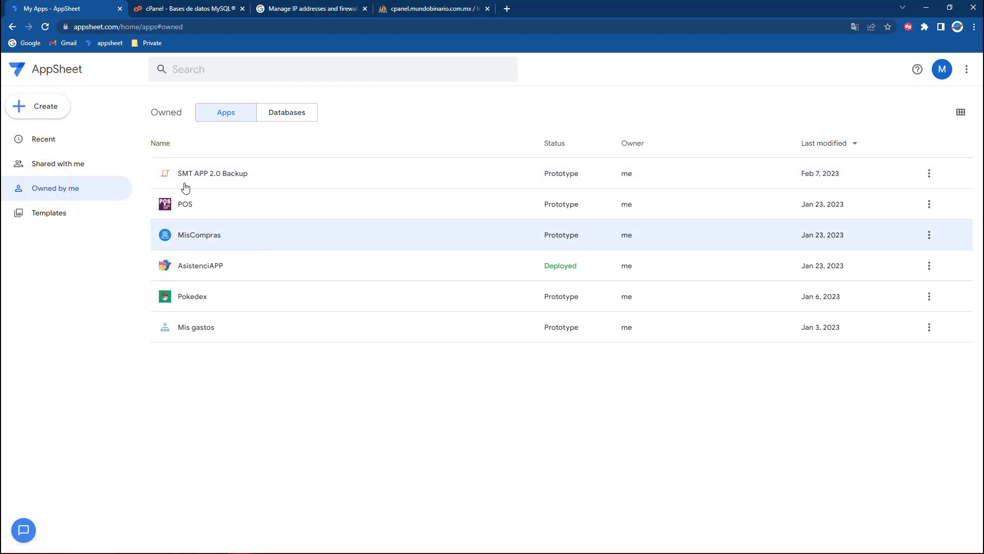
pyautogui.click(55, 115)
pyautogui.moveTo(69, 136)
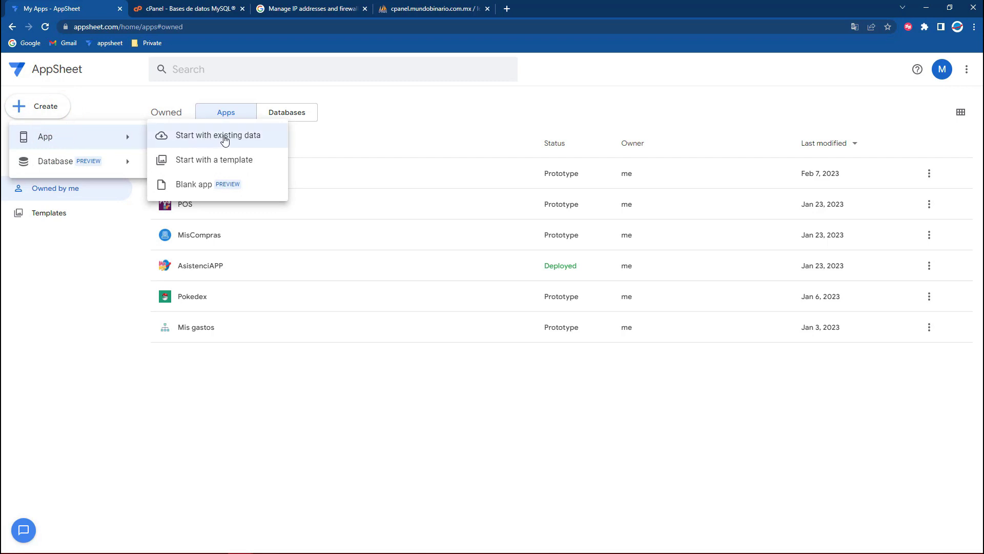
# Start a new app from existing data named MyBudgy in the Education & Training category
pyautogui.click(224, 138)
pyautogui.tripleClick(422, 121)
pyautogui.write('MyBudgy')
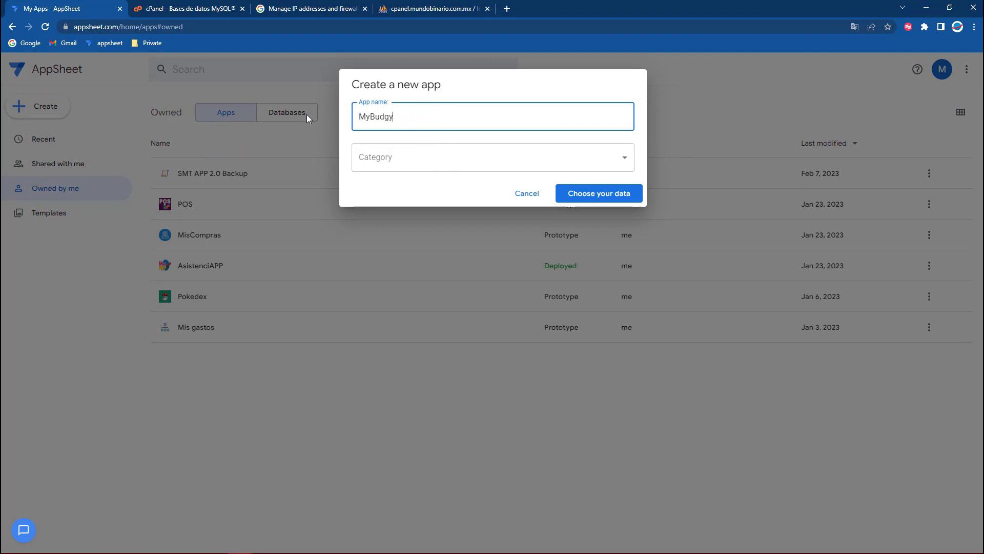
pyautogui.click(398, 157)
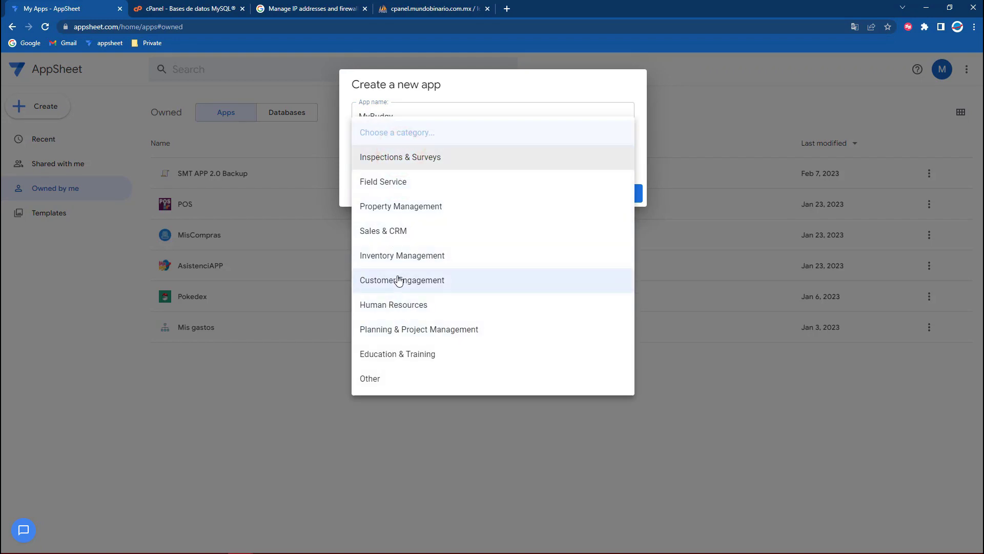
pyautogui.click(400, 357)
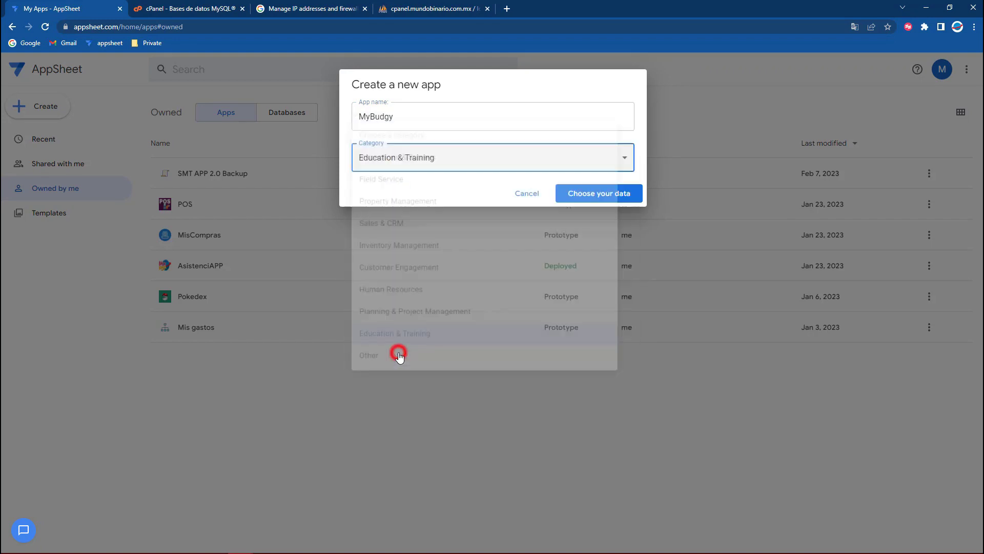
pyautogui.click(599, 198)
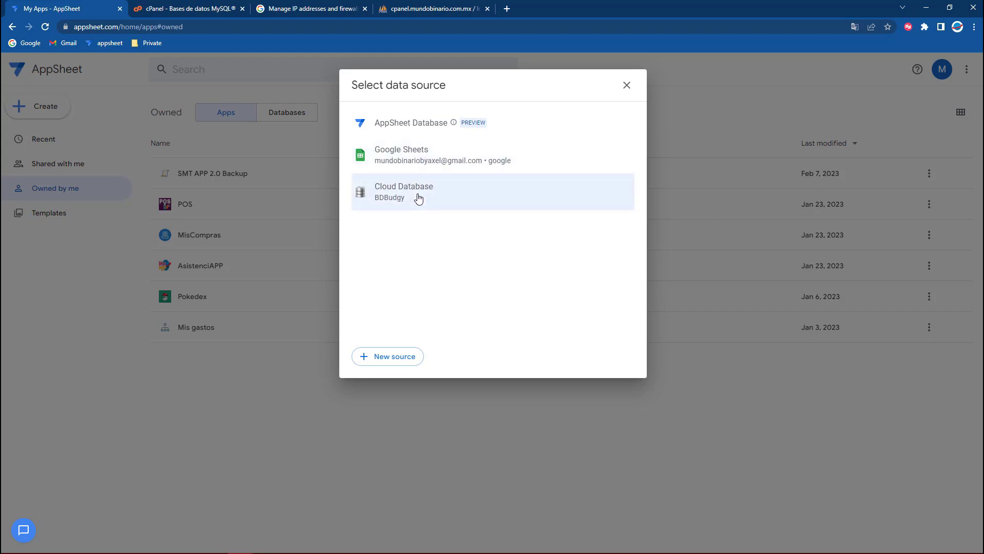
# Pick the Categorias table from the BDBudgy cloud database as MyBudgy's data
pyautogui.click(384, 199)
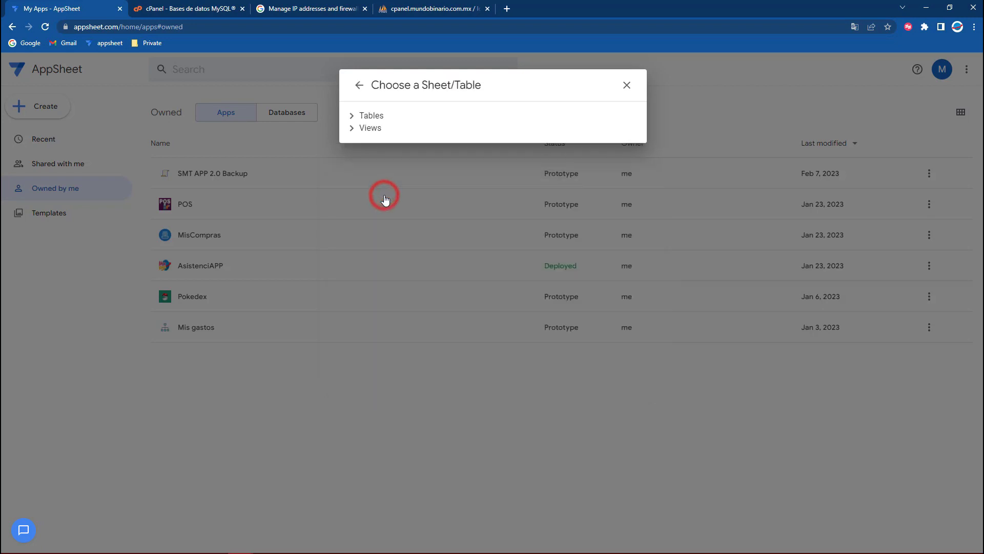
pyautogui.click(352, 118)
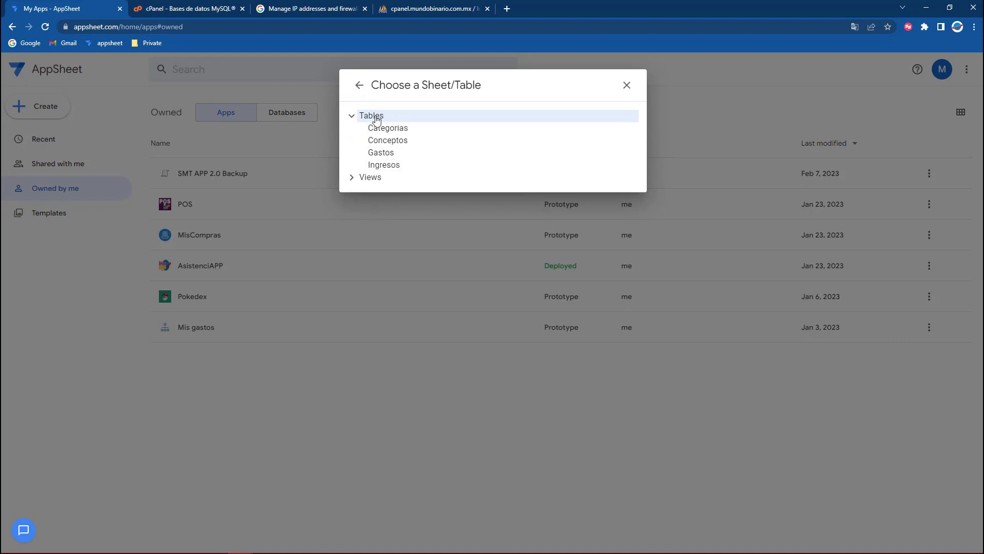
pyautogui.click(374, 117)
pyautogui.click(374, 117)
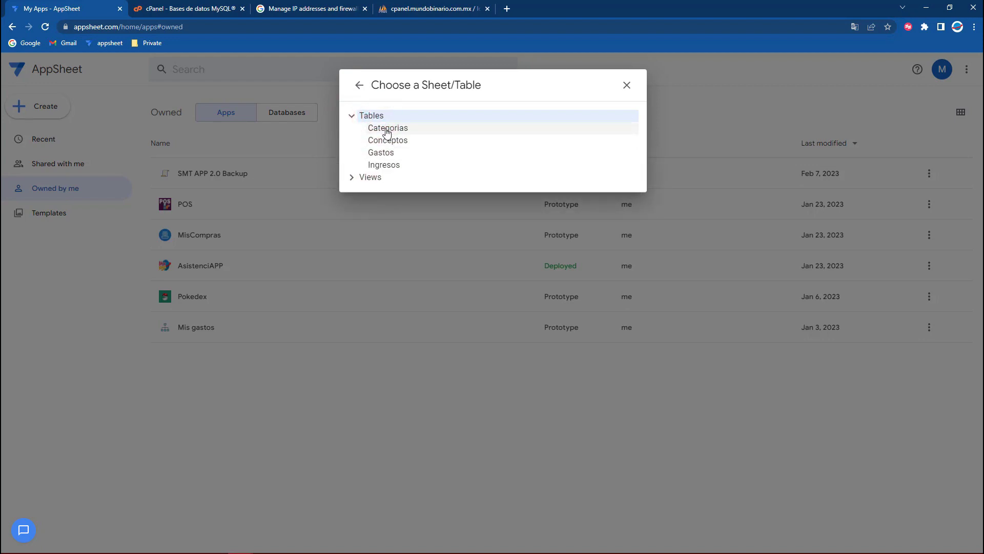
pyautogui.click(387, 129)
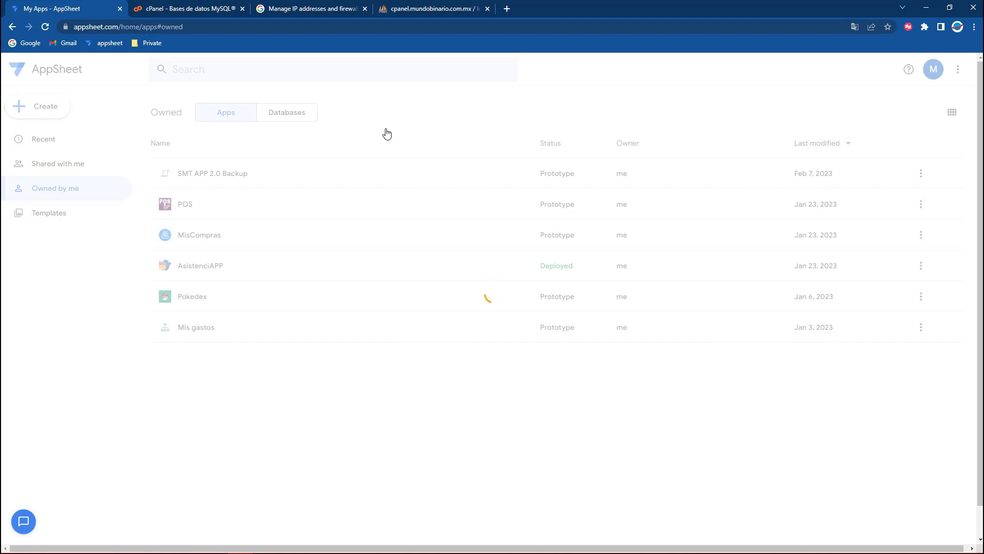
# Glance at the firewall IP help article, then return to the MyBudgy editor
pyautogui.click(330, 10)
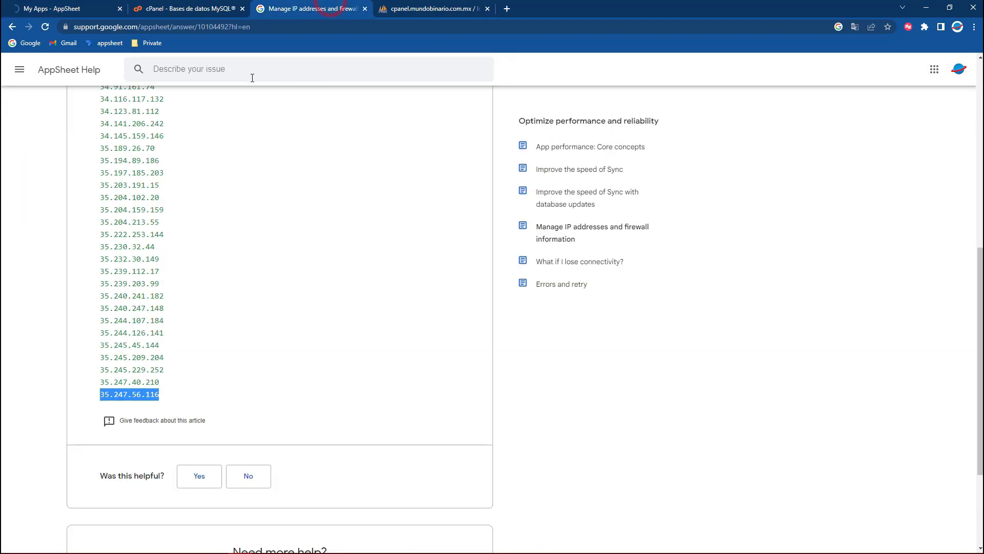
pyautogui.click(276, 26)
pyautogui.scroll(15, 231, 343)
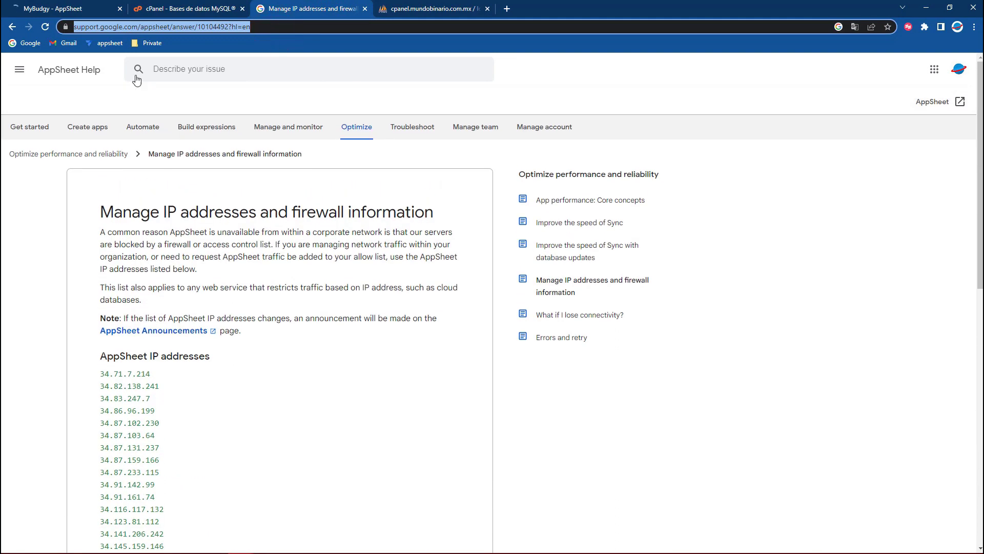
pyautogui.click(72, 5)
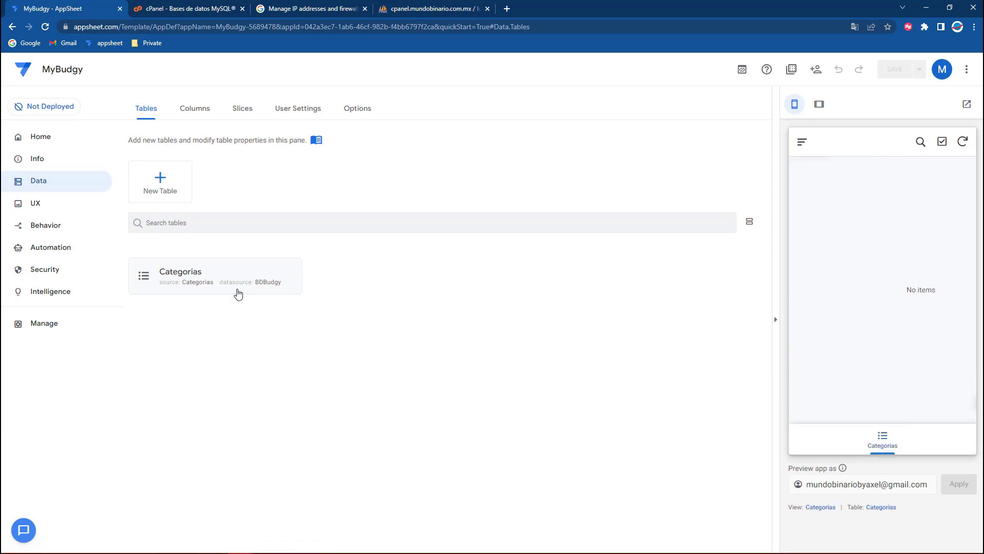
# Add the Conceptos table from the BDBudgy cloud database to MyBudgy
pyautogui.click(162, 186)
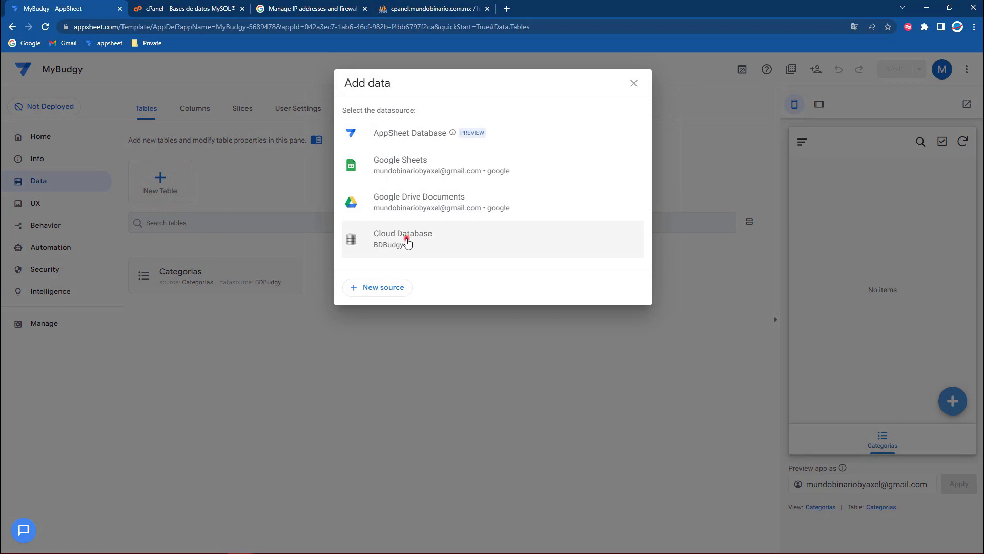
pyautogui.click(407, 240)
pyautogui.click(347, 112)
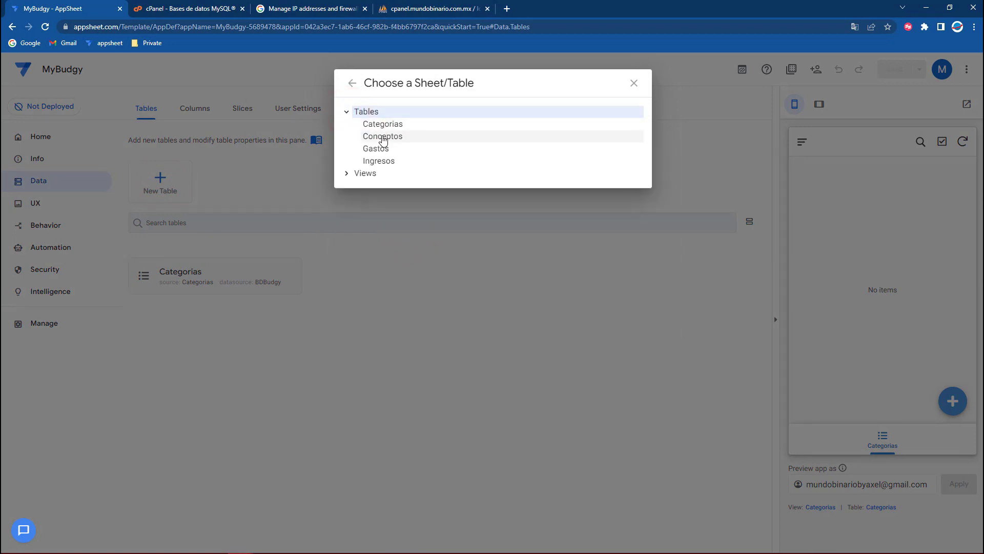
pyautogui.click(384, 137)
pyautogui.click(607, 216)
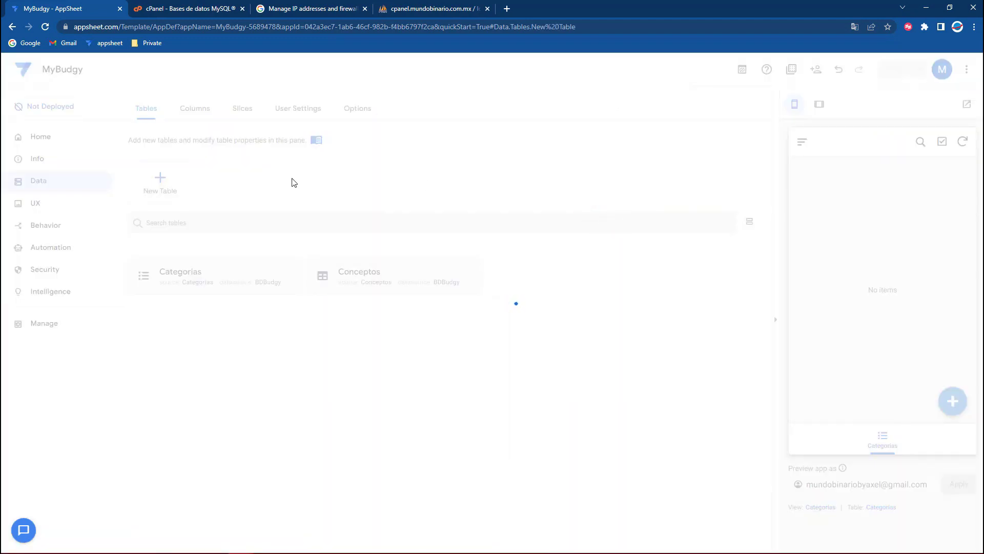
pyautogui.click(206, 8)
pyautogui.click(40, 108)
# Close the phpMyAdmin Designer tab and reopen phpMyAdmin from cPanel Tools
pyautogui.click(339, 8)
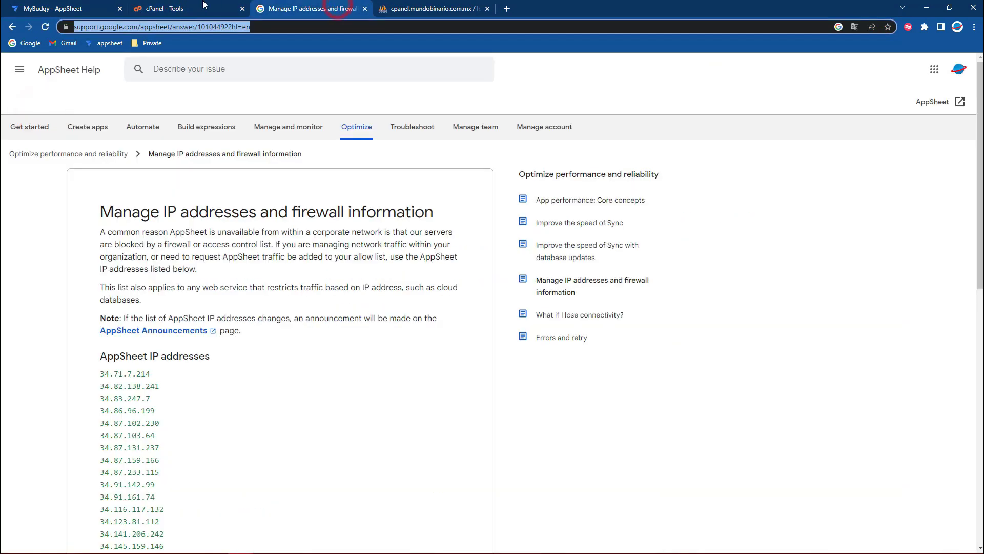
pyautogui.click(204, 6)
pyautogui.click(429, 11)
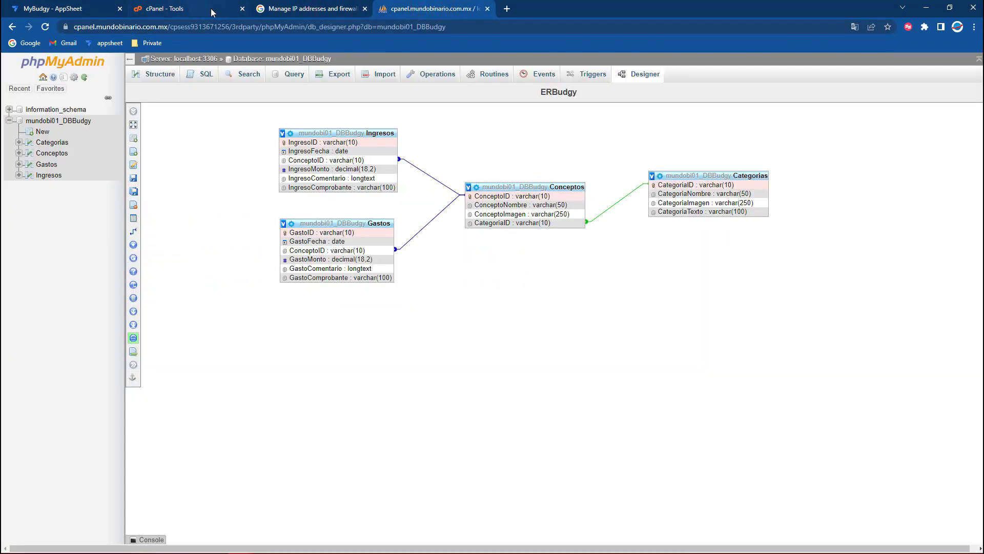
pyautogui.click(485, 8)
pyautogui.click(195, 8)
pyautogui.scroll(-4, 224, 455)
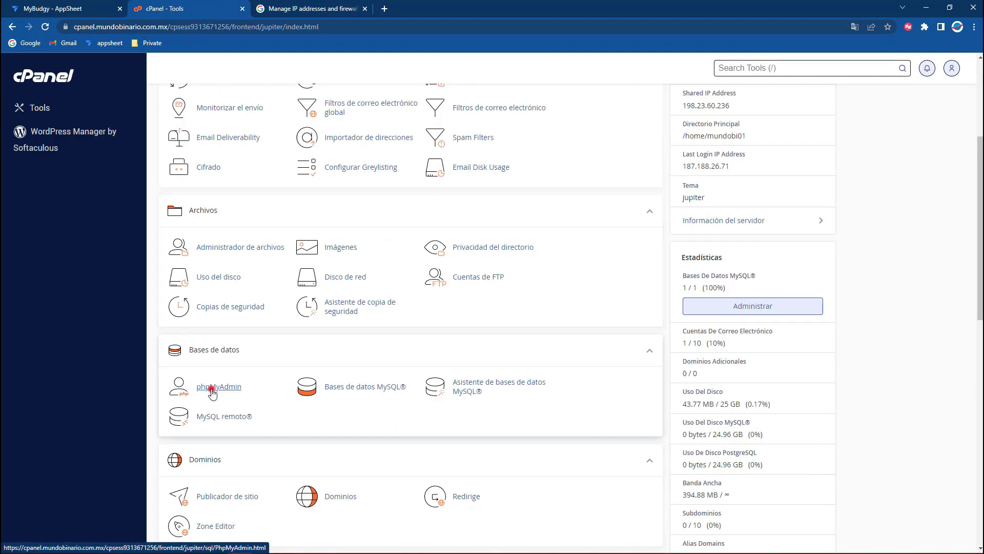
pyautogui.click(211, 389)
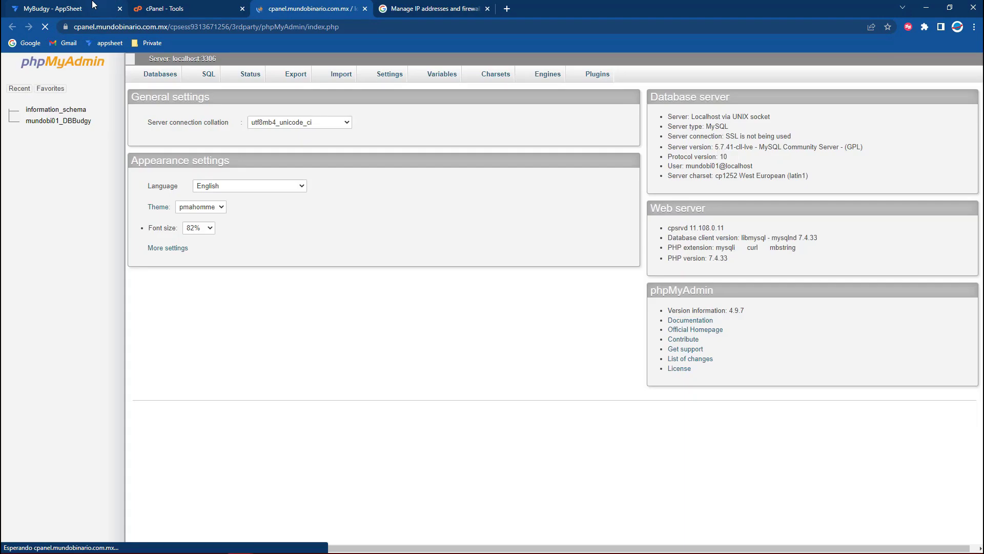
# Add the Gastos table from the BDBudgy cloud database to MyBudgy
pyautogui.click(87, 5)
pyautogui.click(172, 177)
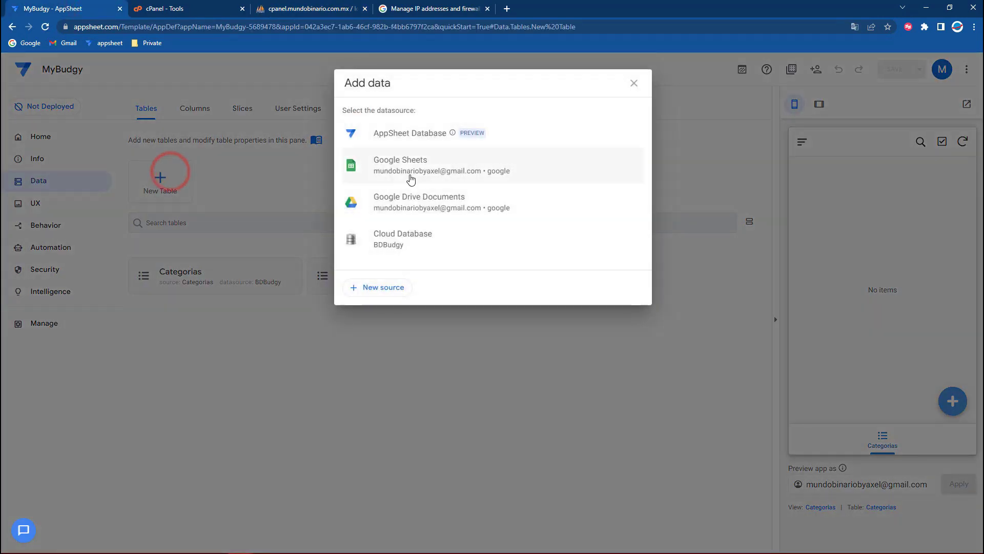
pyautogui.click(394, 238)
pyautogui.click(347, 111)
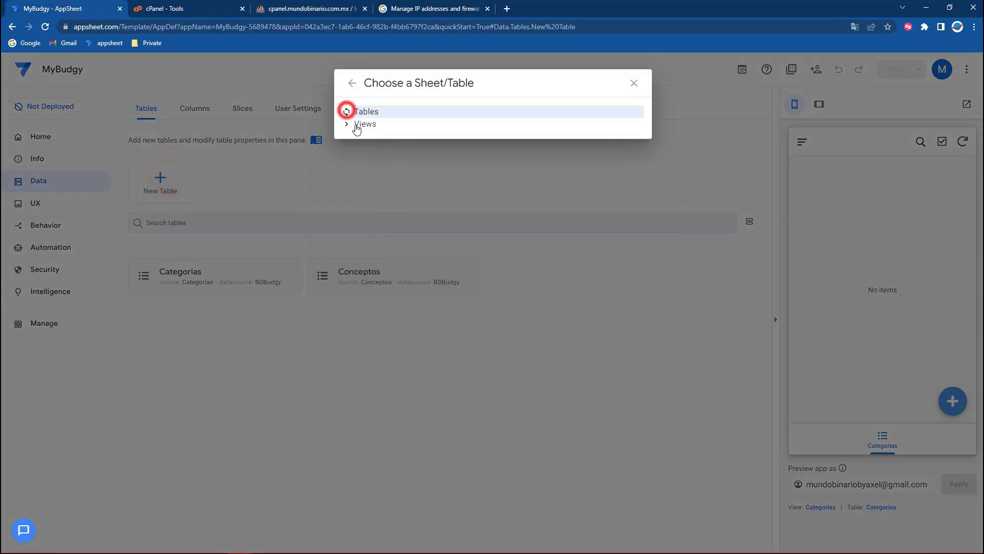
pyautogui.click(374, 149)
pyautogui.click(607, 211)
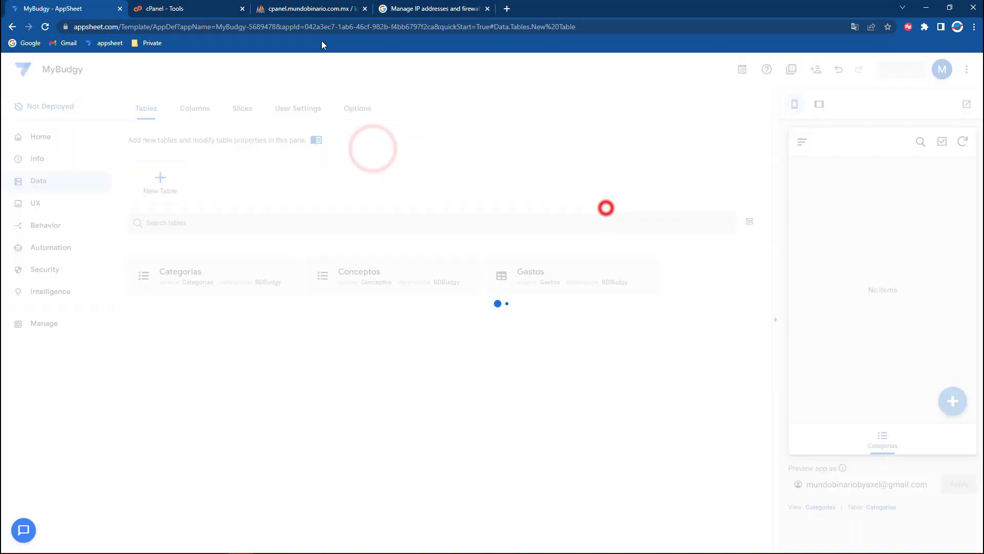
# Close the cPanel tools tab and expand the mundobi01_DBBudgy database tree in phpMyAdmin
pyautogui.click(265, 3)
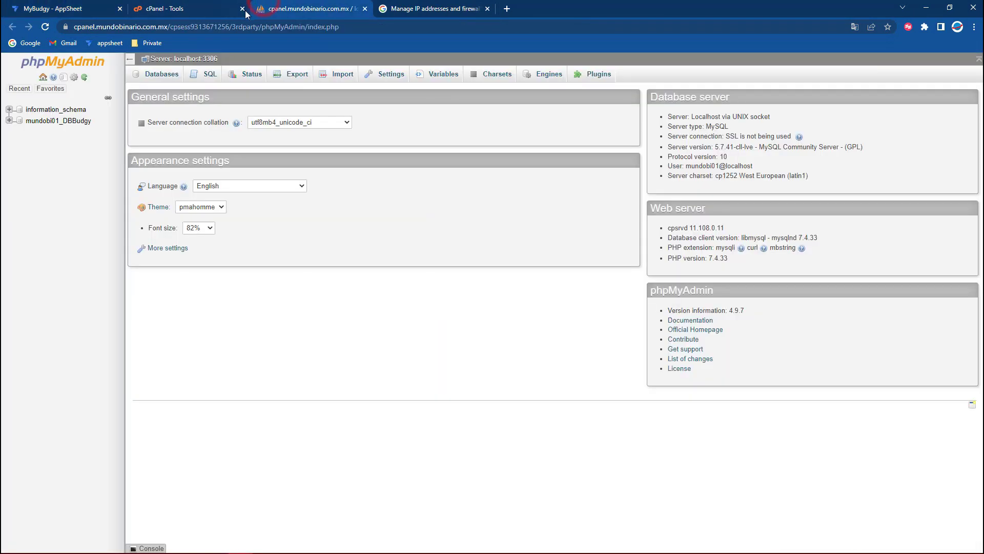
pyautogui.click(242, 9)
pyautogui.click(10, 120)
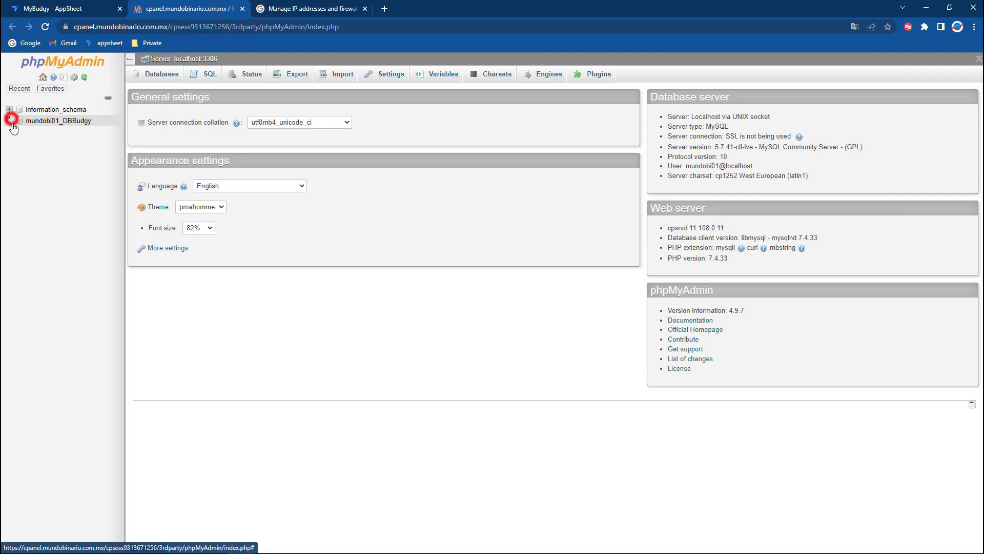
pyautogui.click(56, 7)
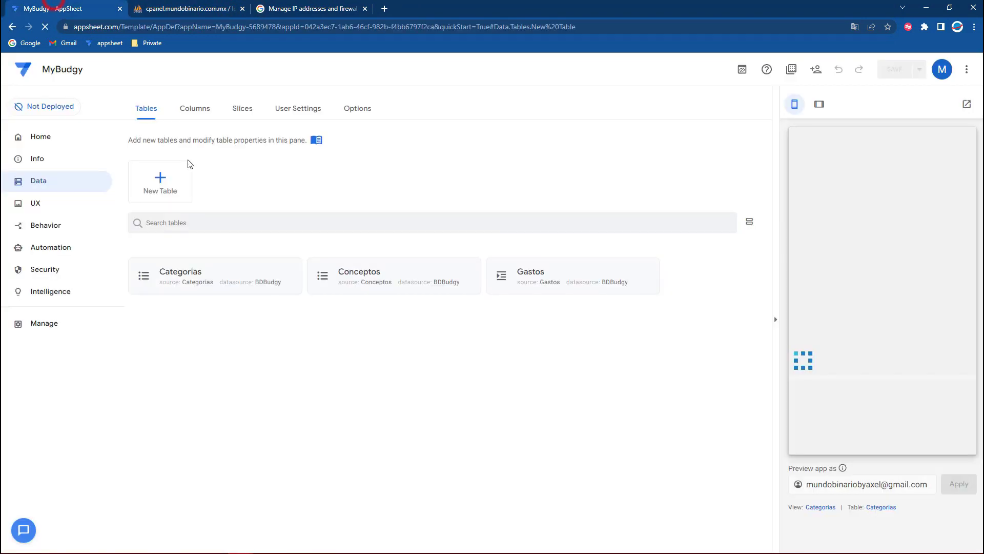
pyautogui.click(158, 186)
# Add the Ingresos table from BDBudgy, then briefly expand and collapse the Categorias card
pyautogui.click(423, 240)
pyautogui.click(346, 112)
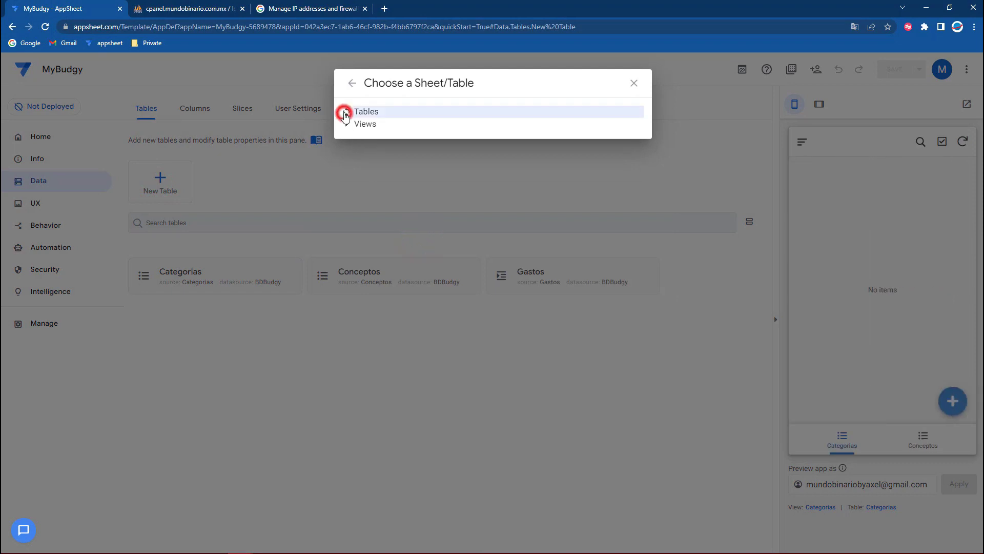
pyautogui.click(378, 161)
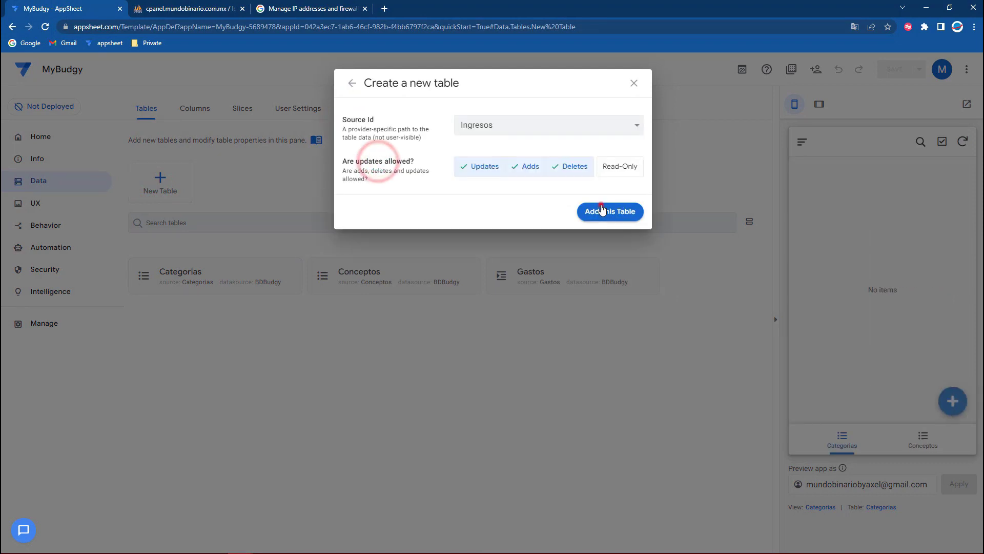
pyautogui.click(601, 208)
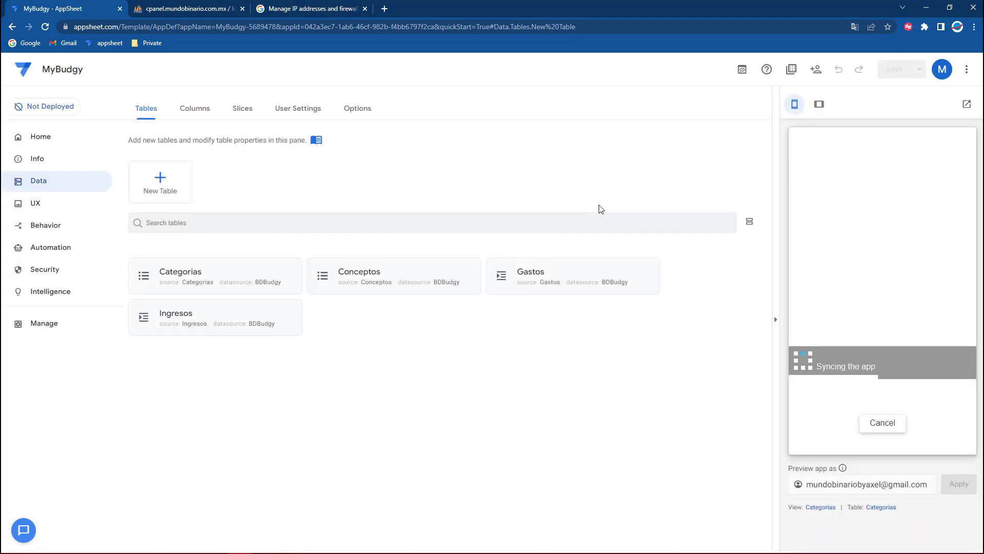
pyautogui.click(245, 288)
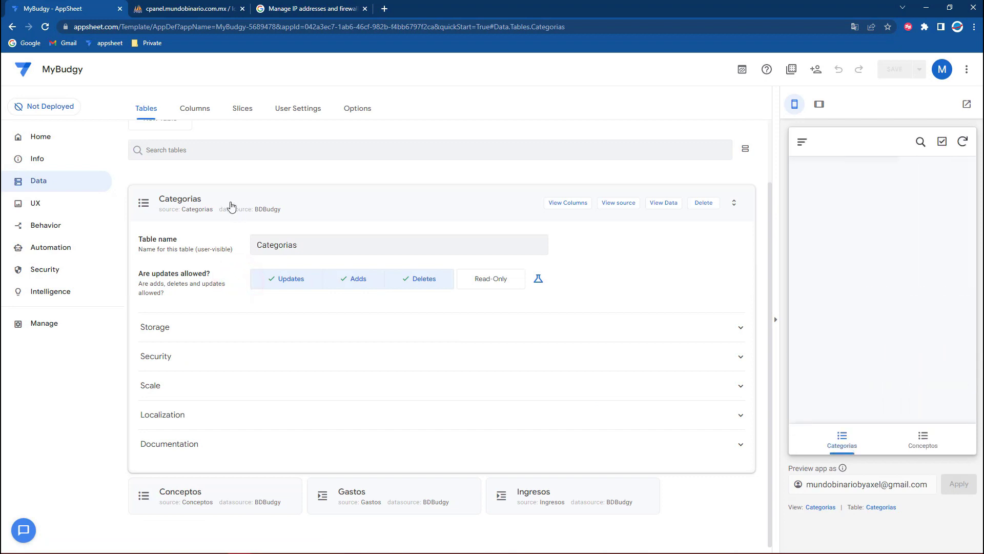
pyautogui.click(229, 205)
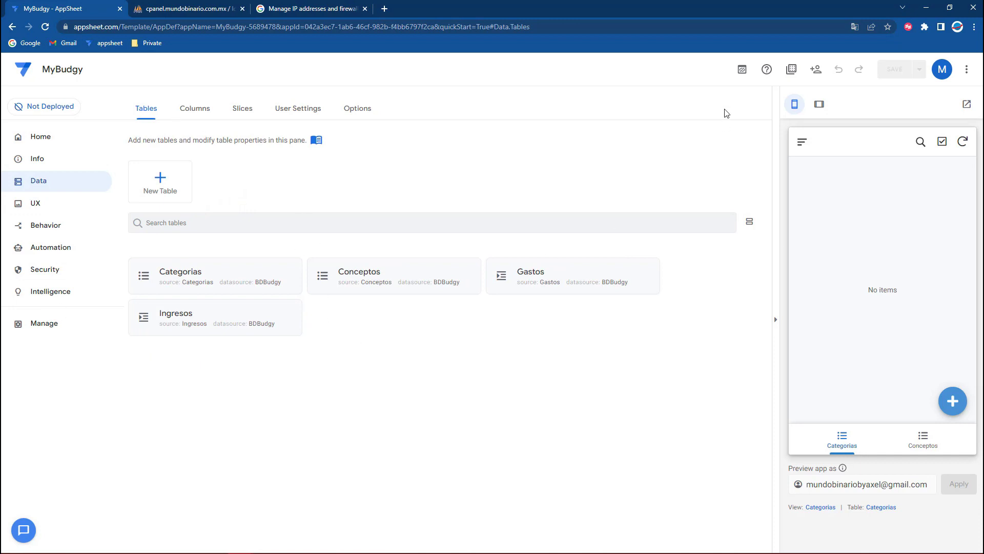
# Switch to the new editor, view Categorias' five columns, and dismiss the Add data dialog
pyautogui.click(741, 72)
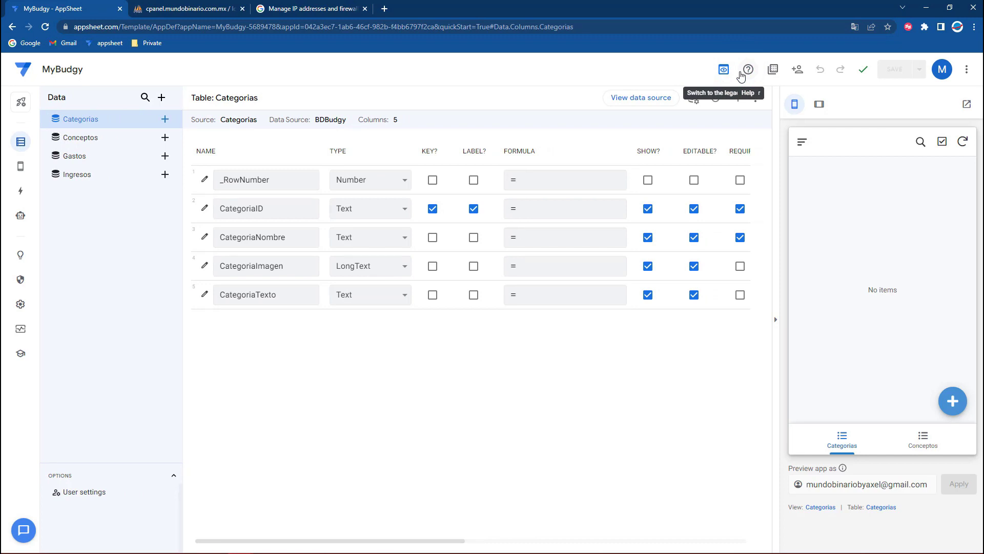
pyautogui.click(95, 119)
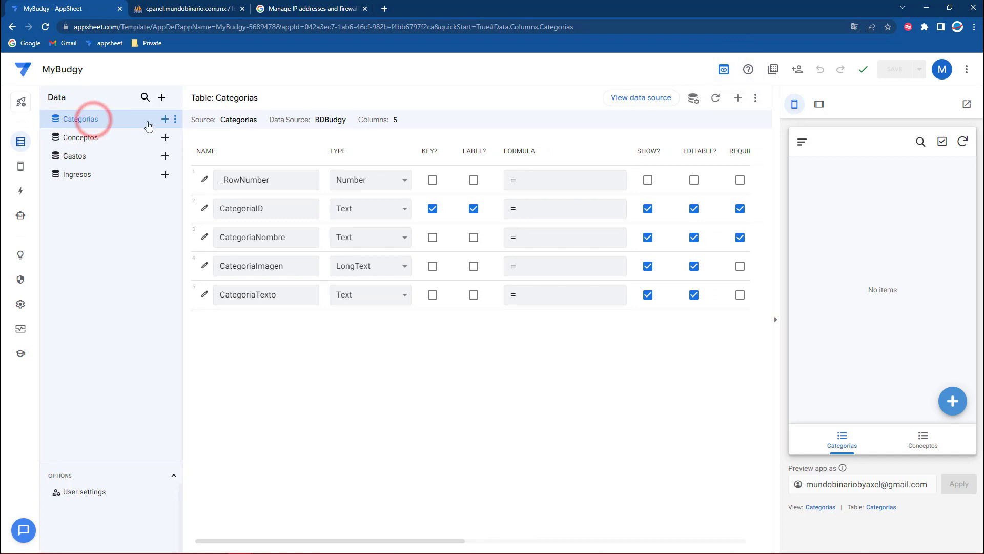
pyautogui.click(161, 97)
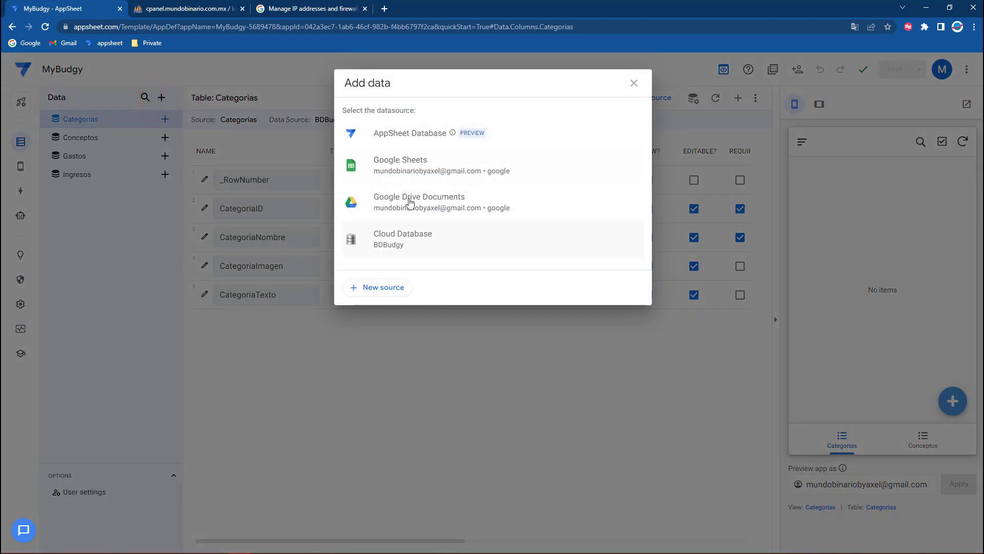
pyautogui.click(635, 83)
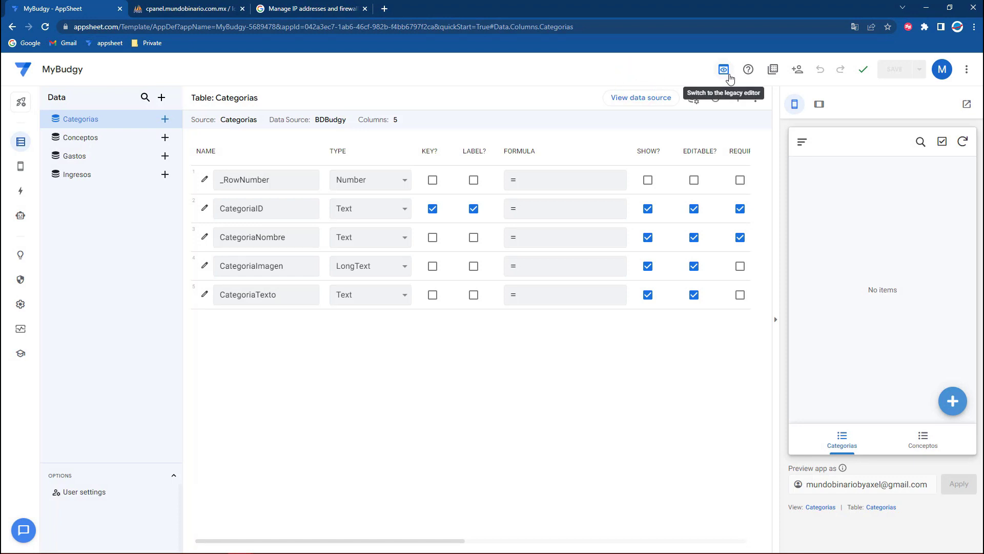
pyautogui.click(729, 75)
pyautogui.click(731, 74)
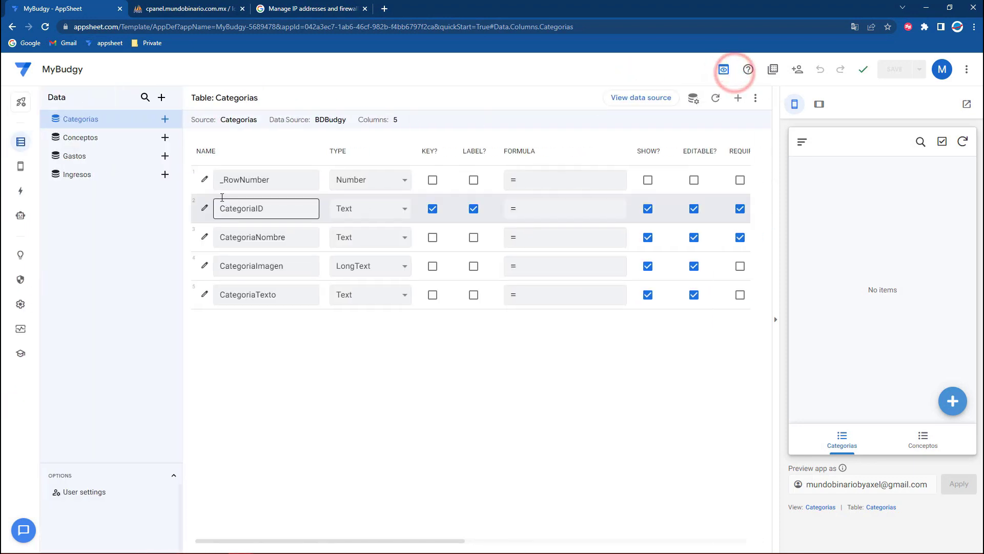
pyautogui.click(79, 119)
# Expand the Categorias table's columns in phpMyAdmin's database tree
pyautogui.click(157, 9)
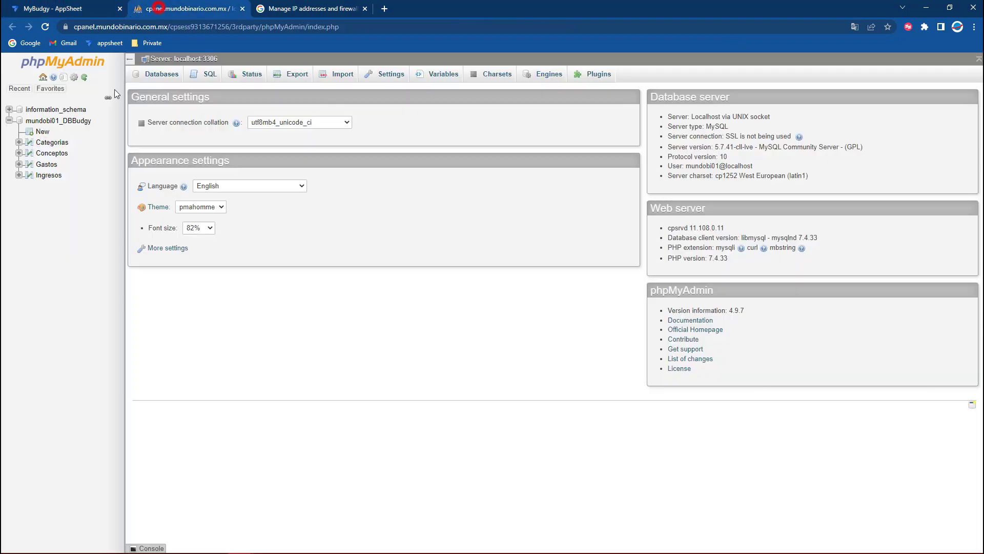
pyautogui.click(18, 142)
pyautogui.click(29, 154)
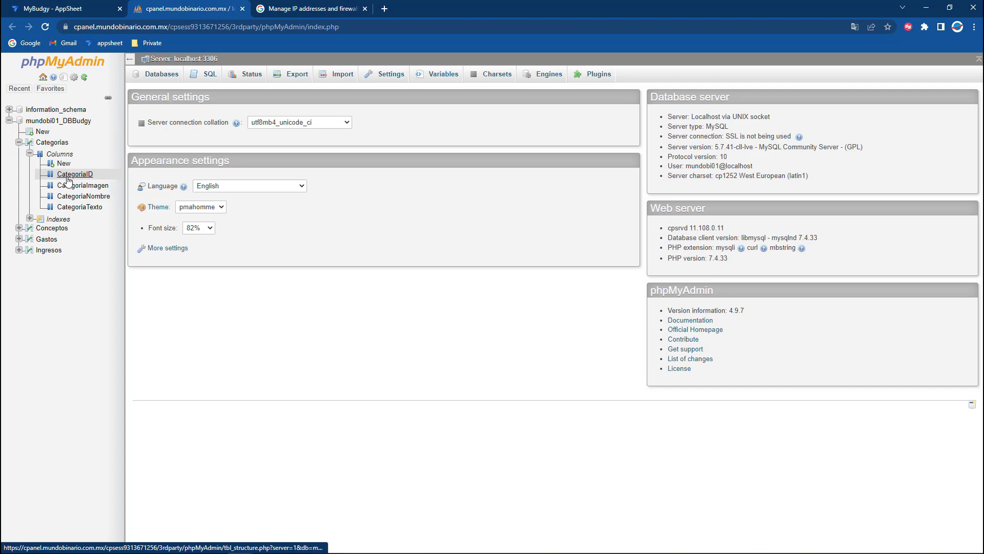
pyautogui.click(66, 9)
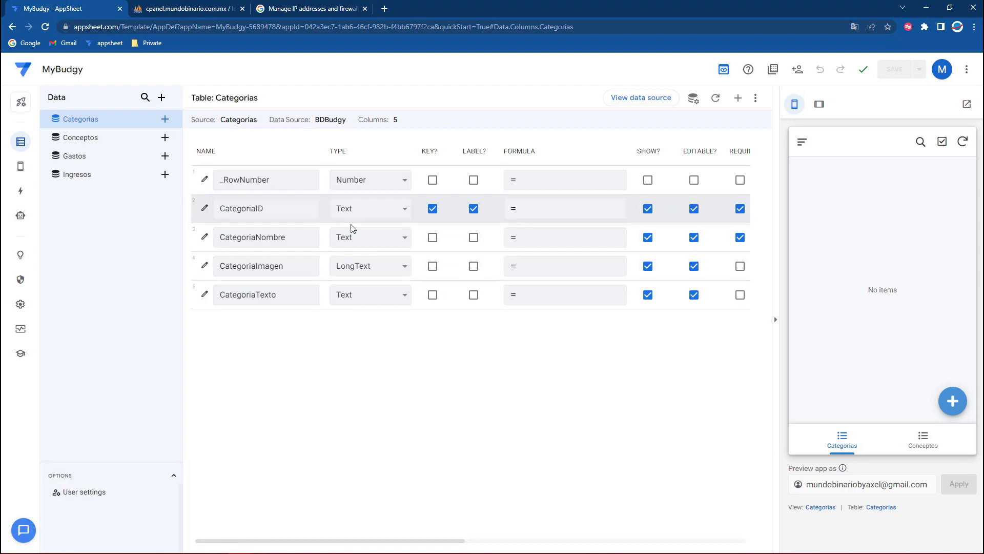
# Collapse Categorias and expand the Conceptos table's Columns in the phpMyAdmin tree
pyautogui.click(186, 8)
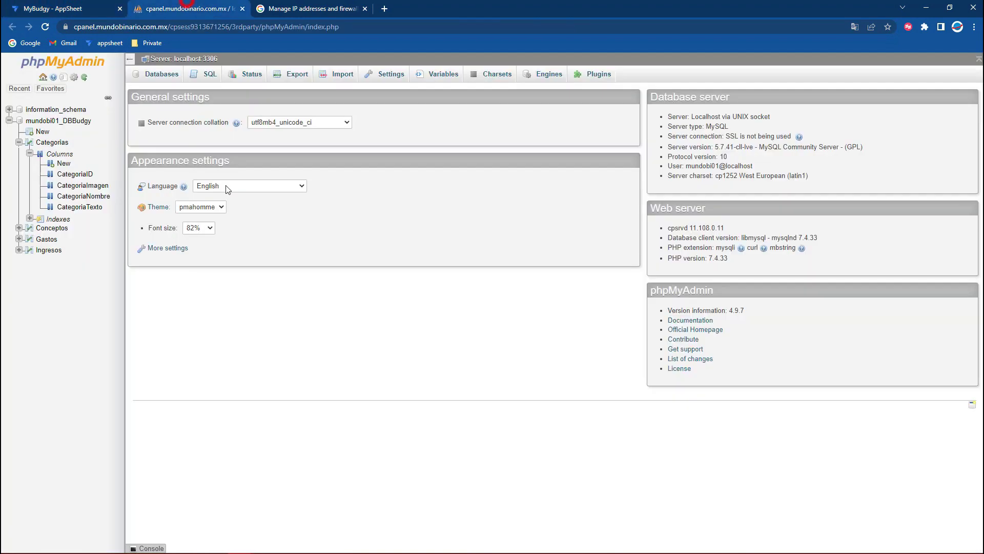
pyautogui.click(19, 142)
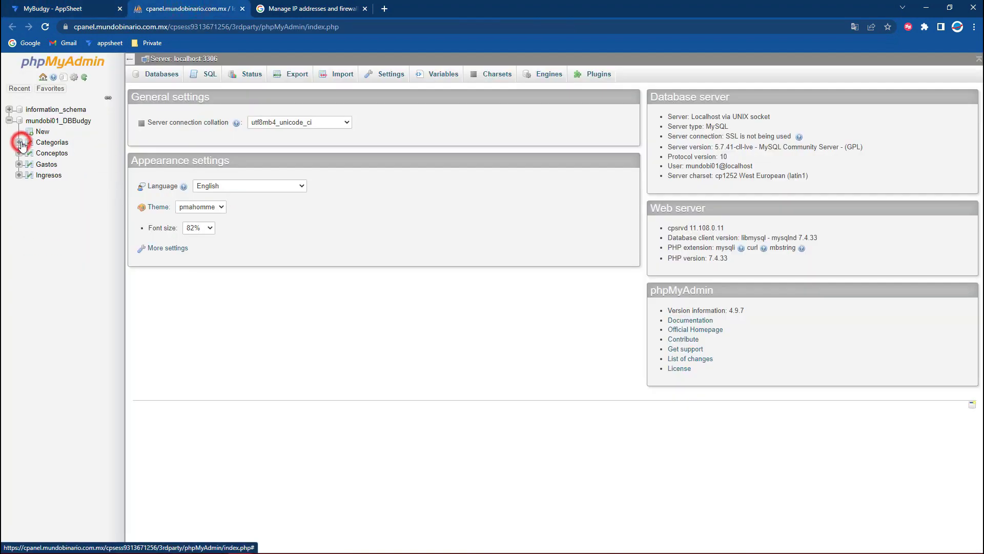
pyautogui.click(19, 153)
pyautogui.click(29, 165)
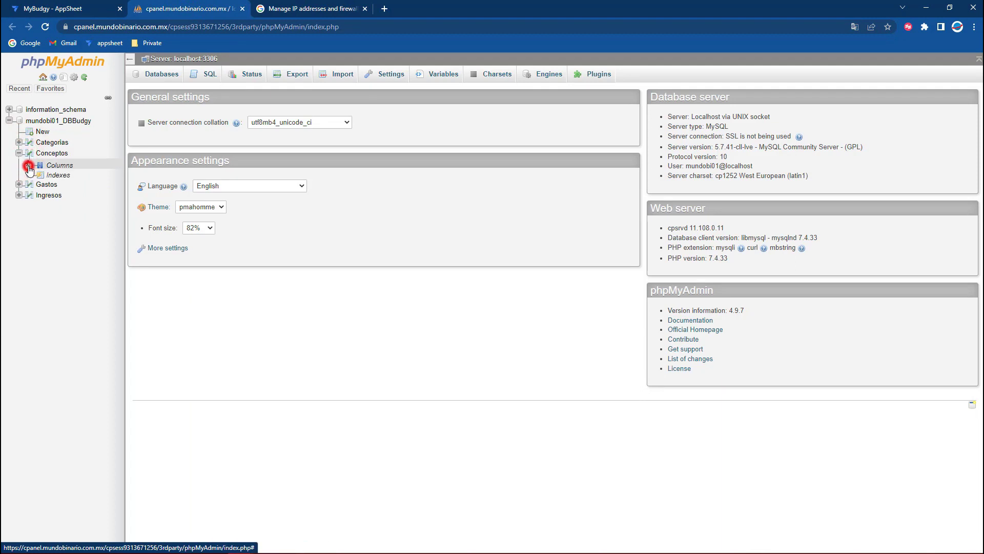
# Review the Conceptos, Gastos and Ingresos column lists in MyBudgy's Data panel
pyautogui.click(41, 7)
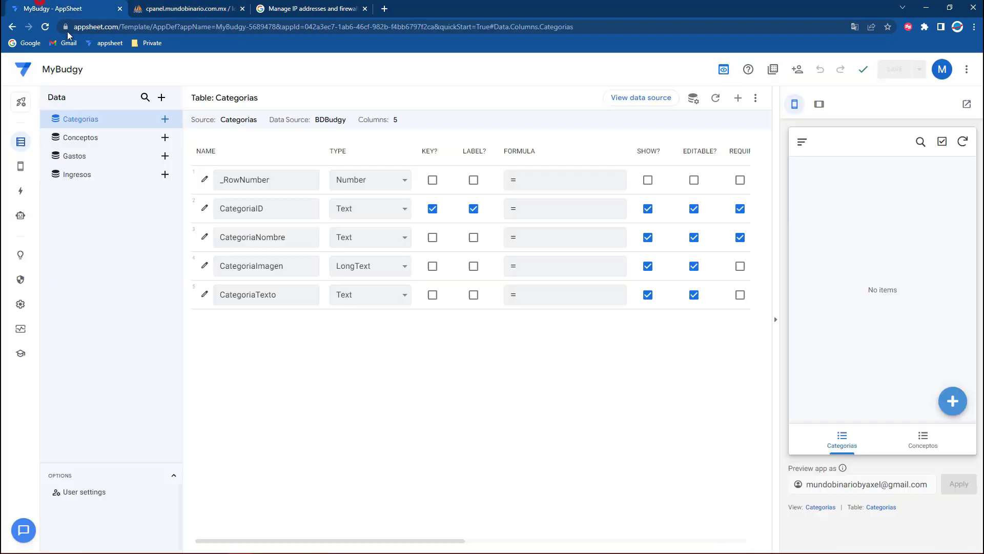
pyautogui.click(80, 140)
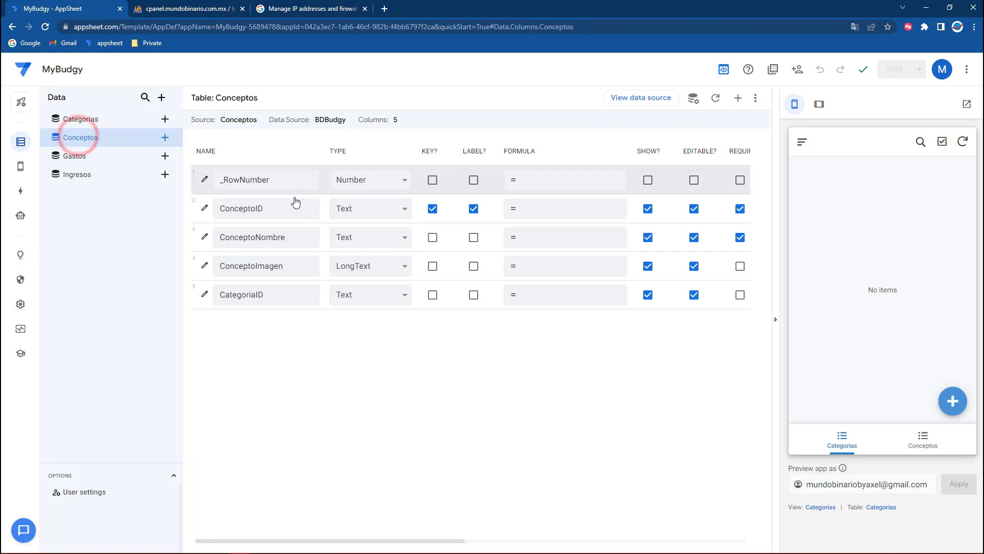
pyautogui.click(66, 162)
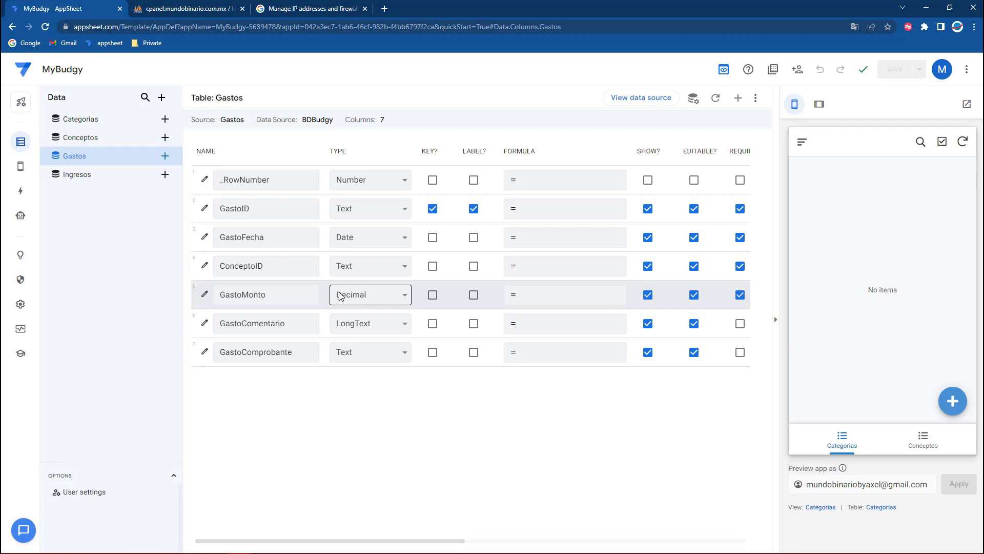
pyautogui.click(174, 5)
pyautogui.click(83, 6)
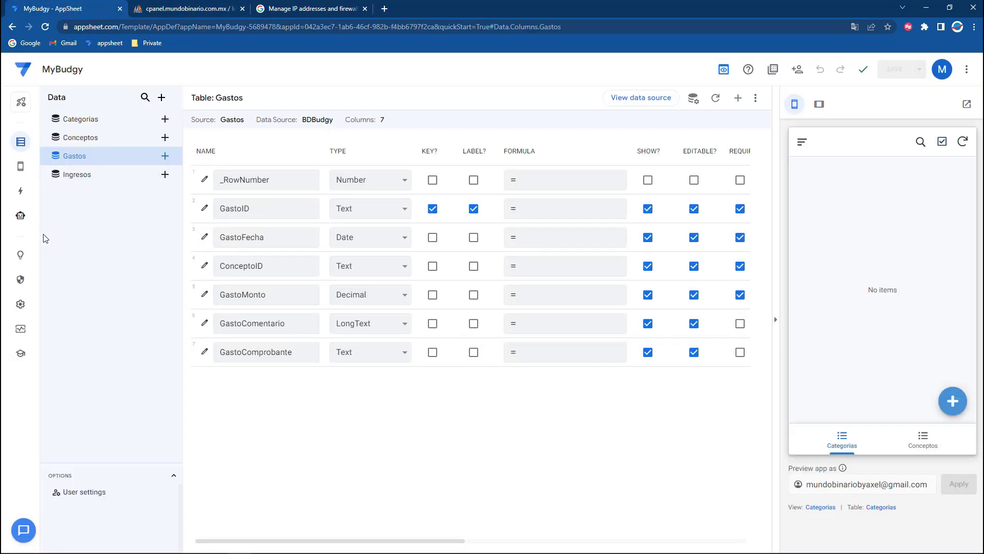
pyautogui.click(92, 177)
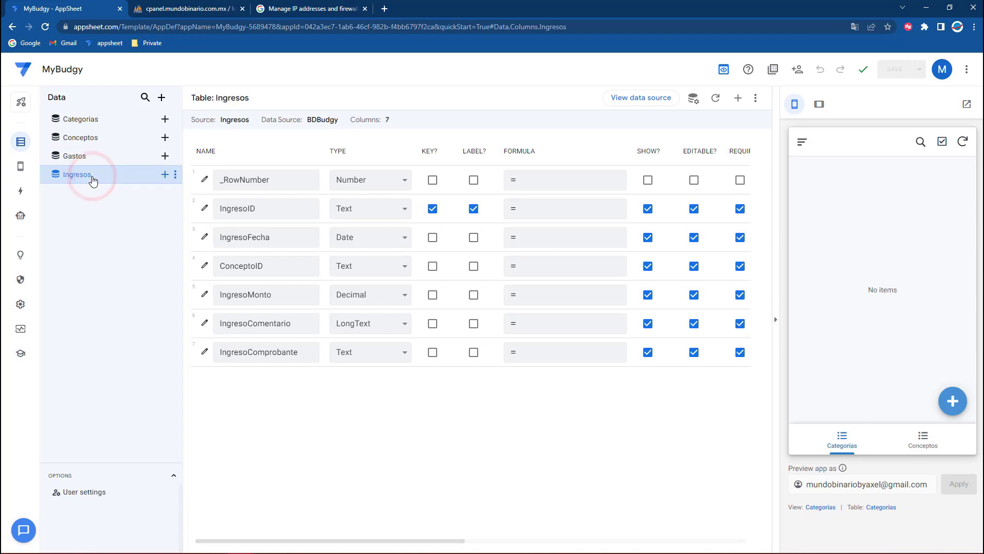
# Set the Ingresos table's IngresoComprobante column type to Image
pyautogui.click(352, 352)
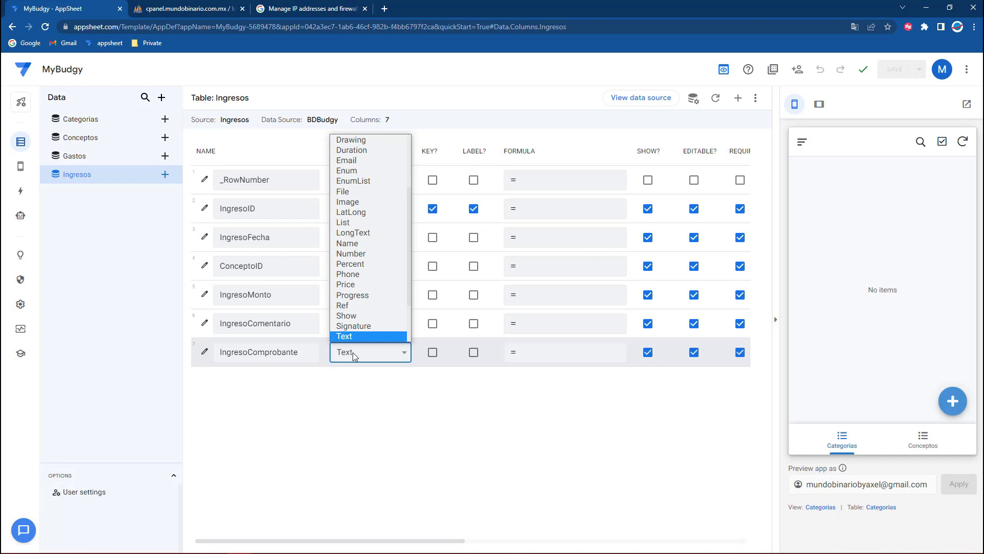
pyautogui.press('f')
pyautogui.press('Down')
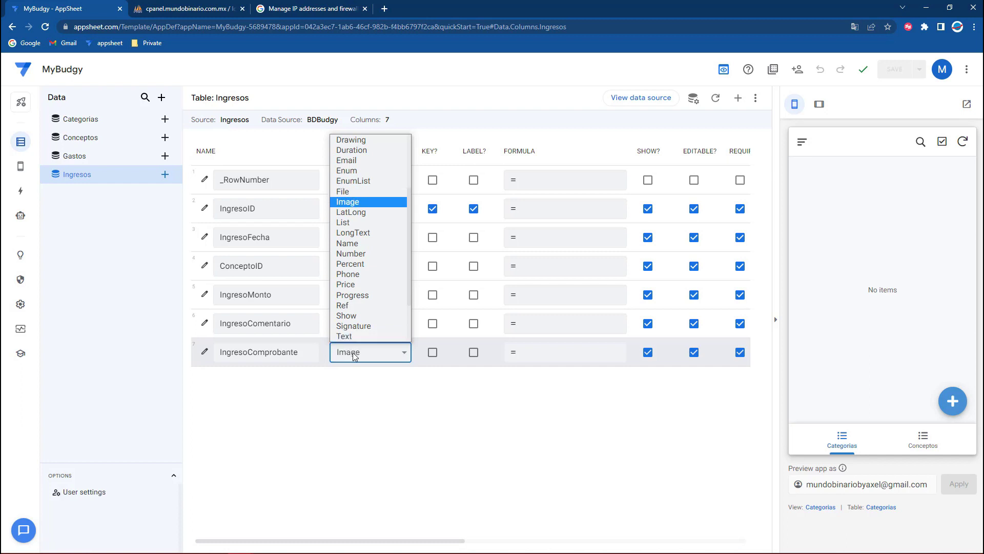
pyautogui.press('Return')
# Set the Gastos table's GastoComprobante column type to Image and save the app
pyautogui.click(87, 155)
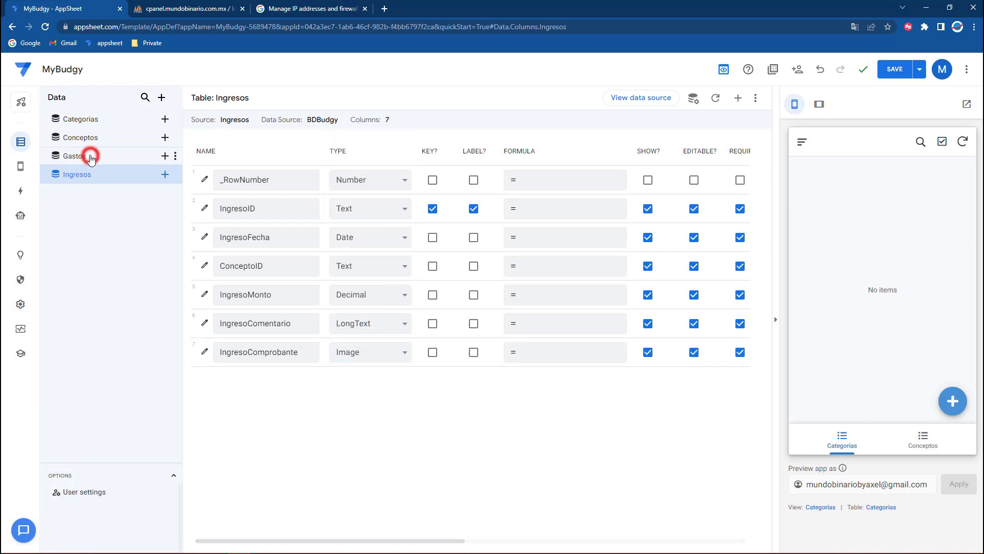
pyautogui.click(353, 352)
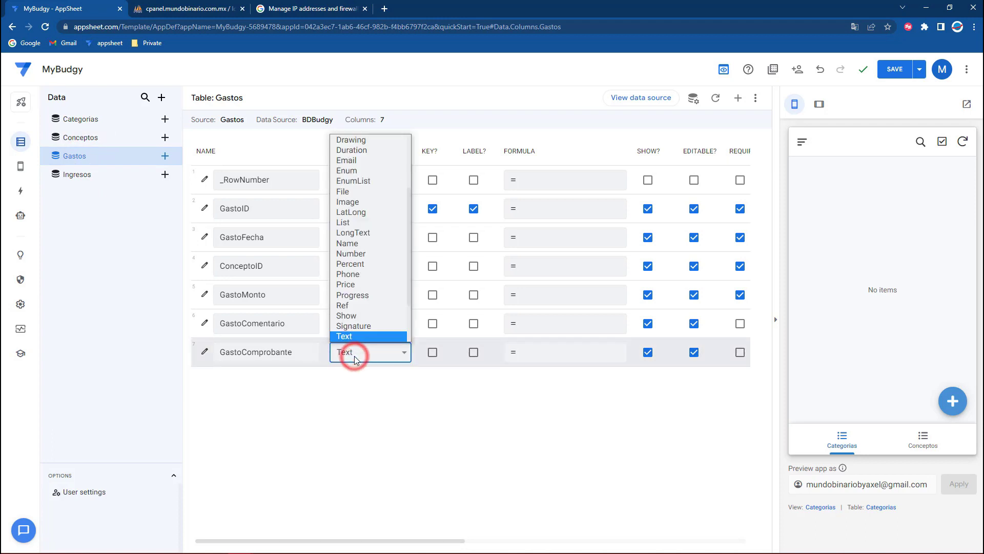
pyautogui.press('i')
pyautogui.click(368, 201)
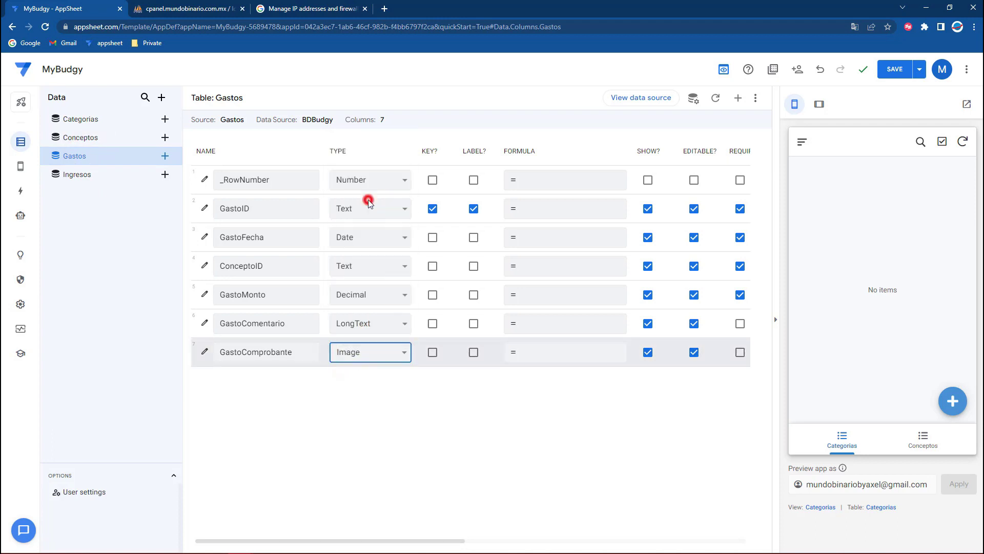
pyautogui.click(894, 72)
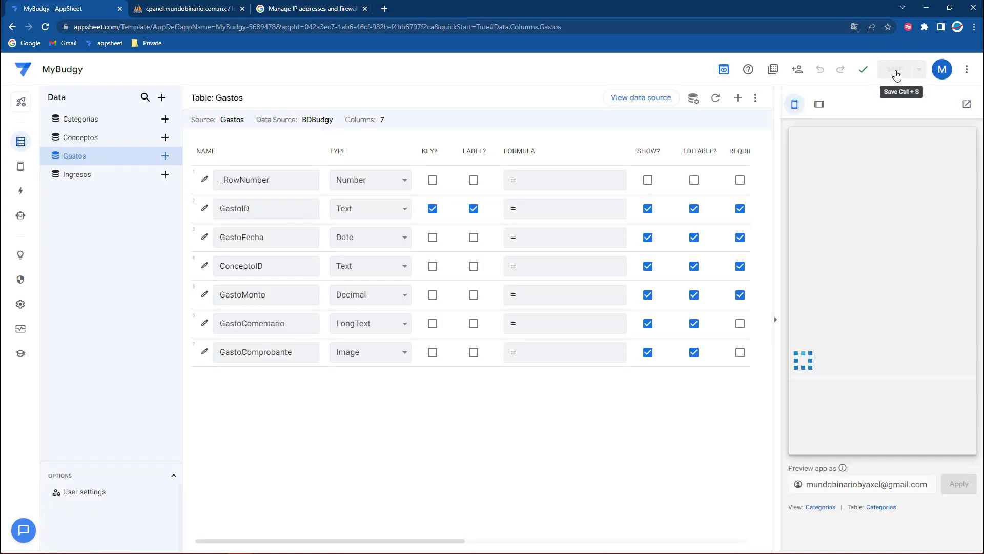
# Look over the Conceptos and Categorias columns, then view Categorias in phpMyAdmin
pyautogui.click(77, 137)
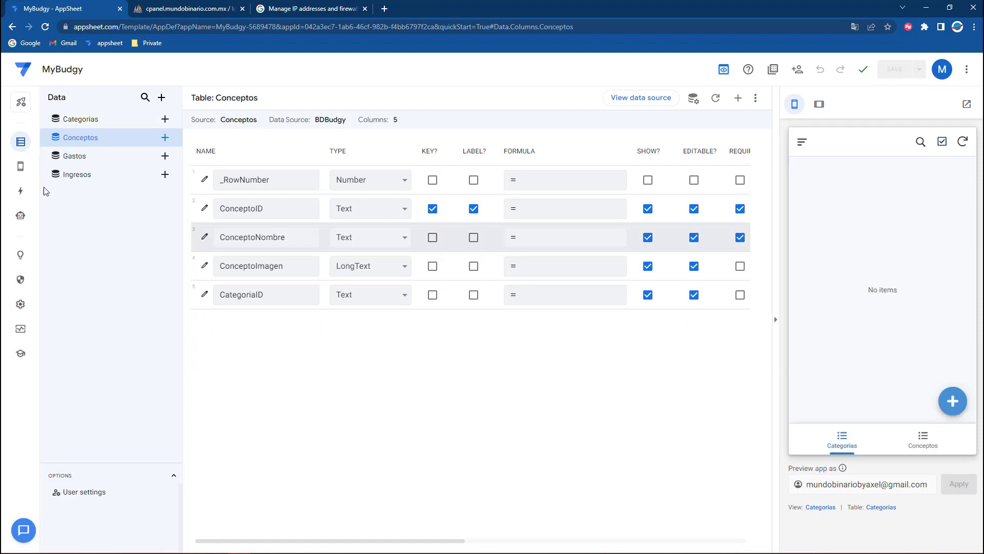
pyautogui.click(67, 123)
pyautogui.click(154, 7)
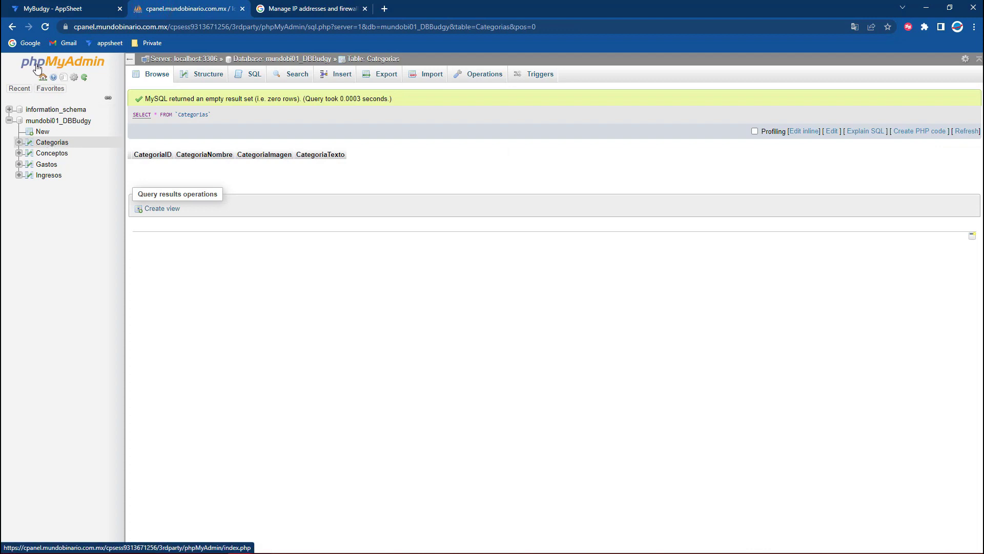
# Confirm the phpMyAdmin Categorias, Conceptos and Gastos tables hold zero rows, then return to AppSheet
pyautogui.click(57, 143)
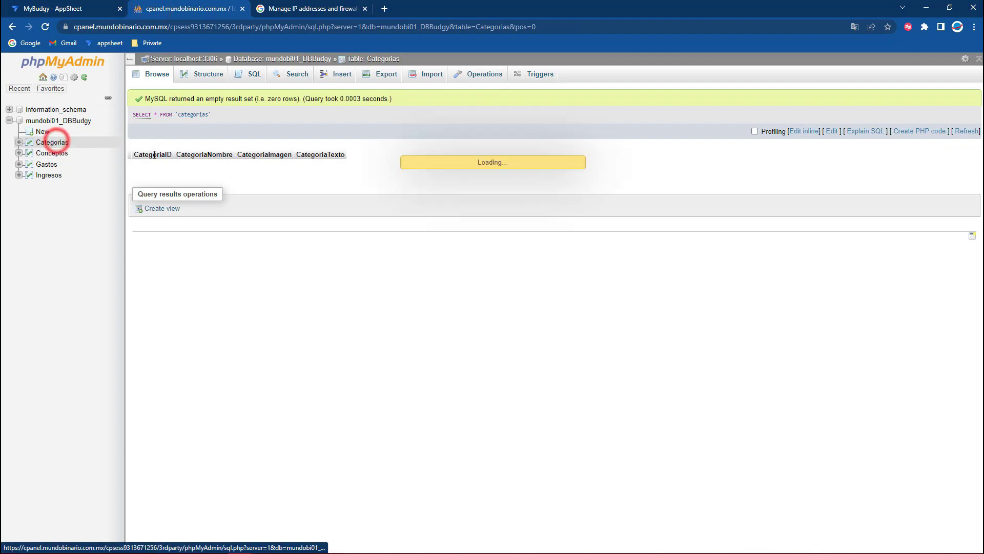
pyautogui.click(54, 153)
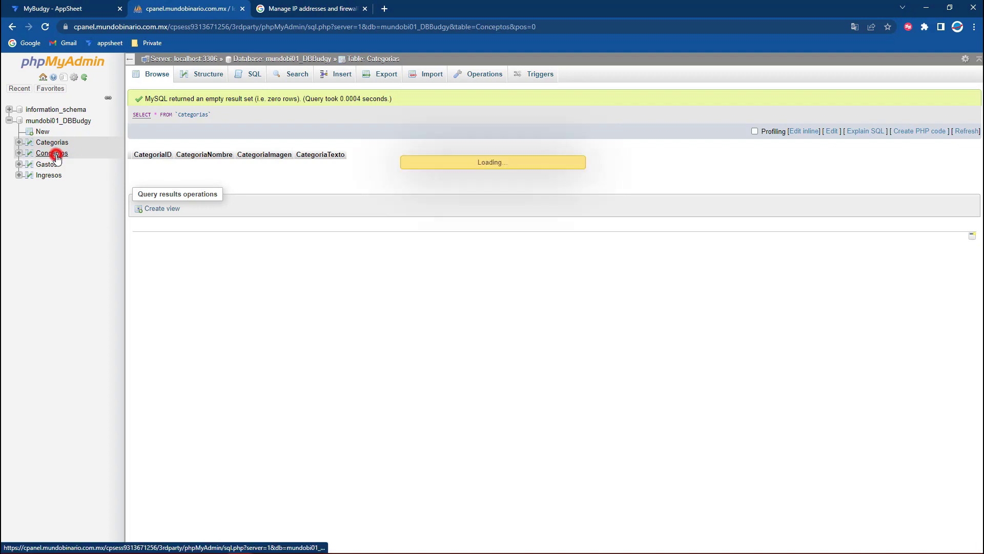
pyautogui.click(47, 164)
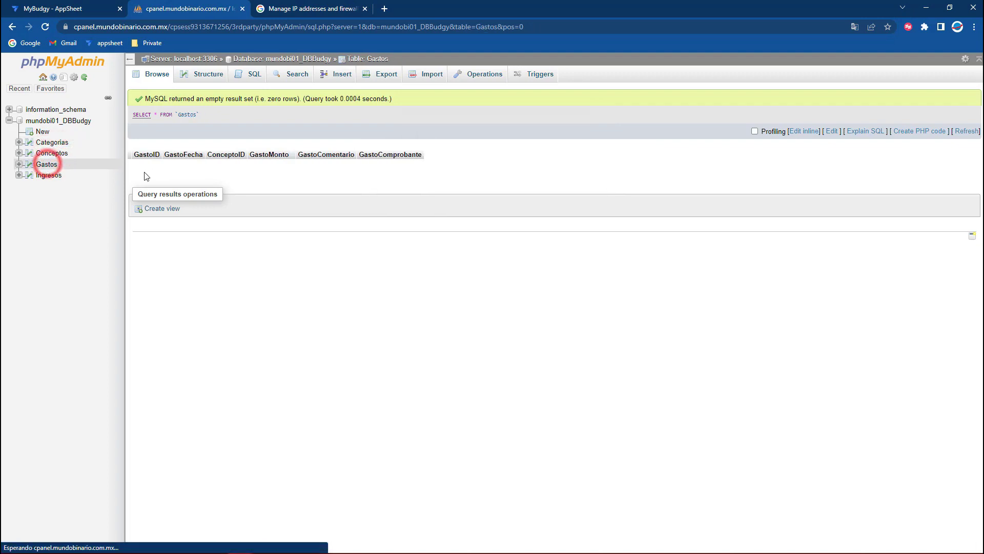
pyautogui.click(54, 145)
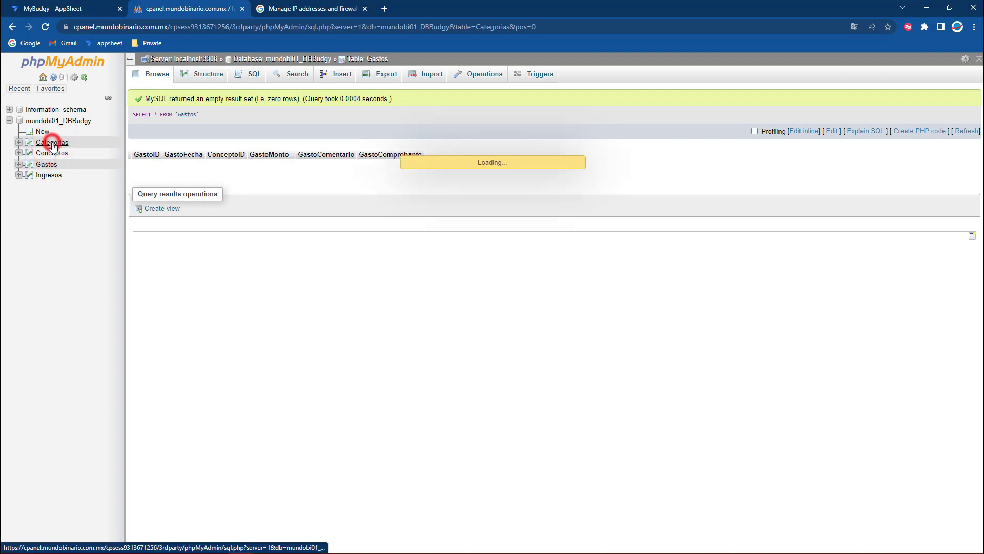
pyautogui.click(64, 7)
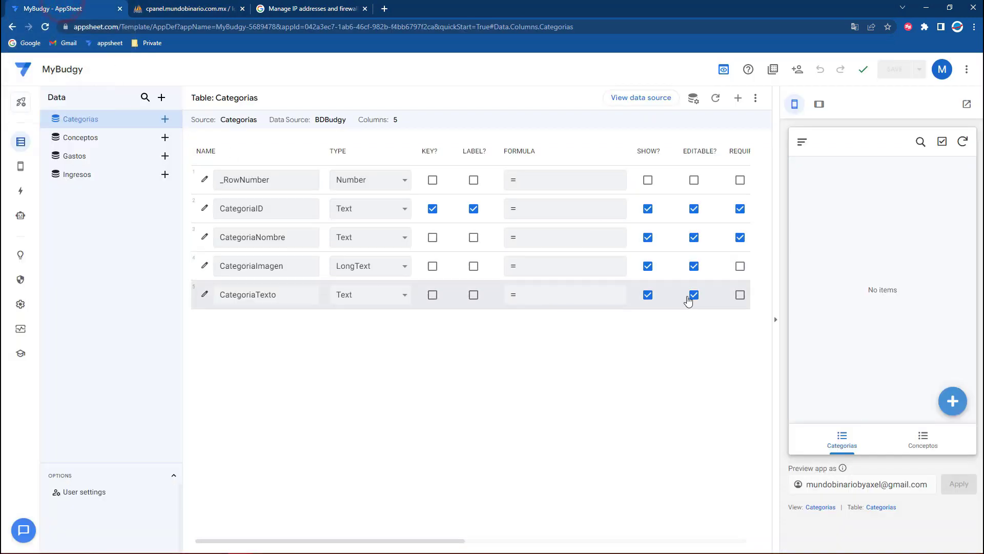
# Open a new Categorias form in the preview and change CategoriaImagen's type to Image
pyautogui.click(952, 401)
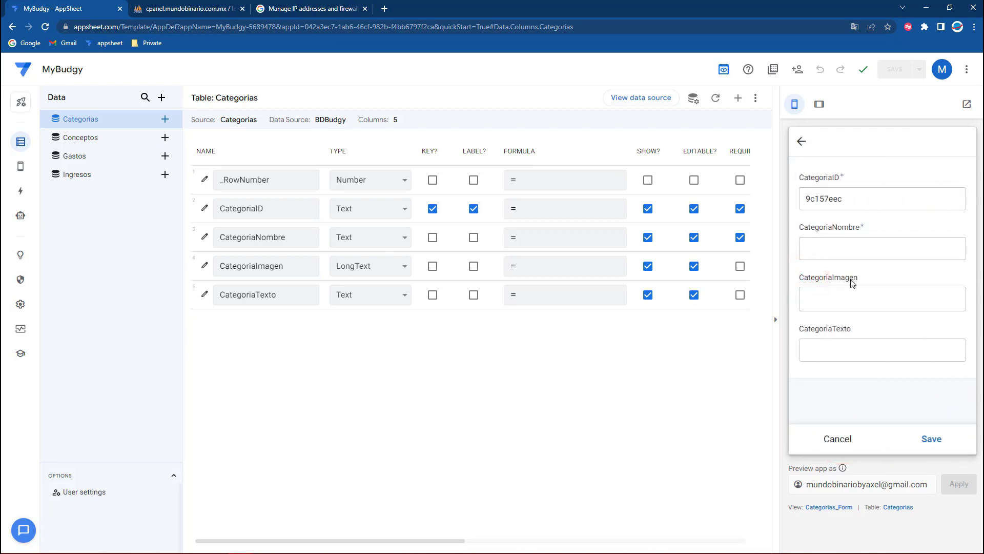
pyautogui.click(369, 266)
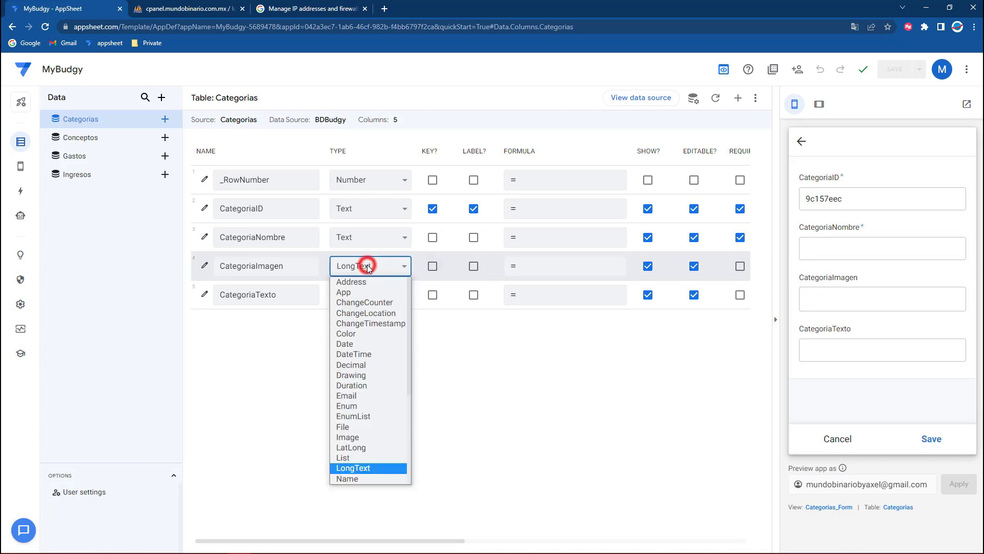
pyautogui.press('i')
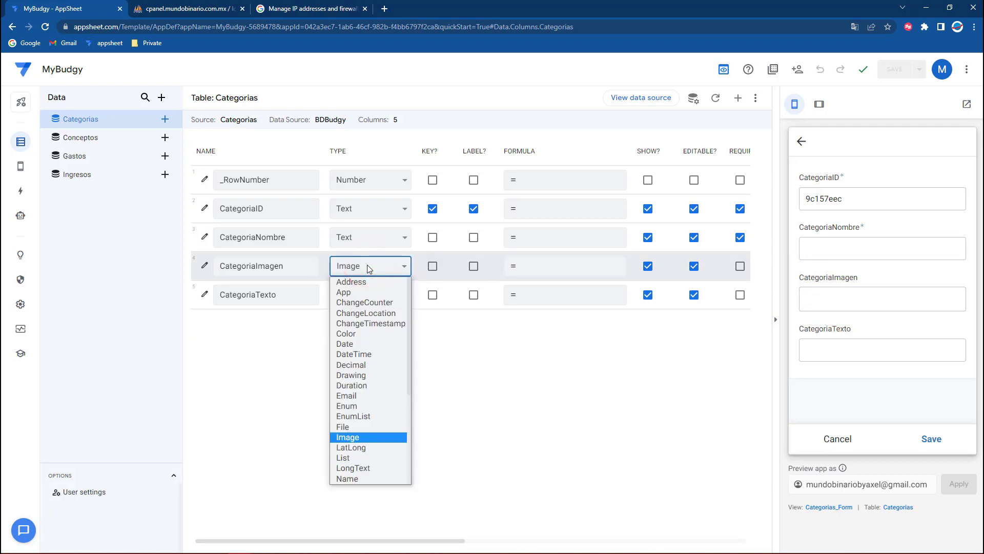
pyautogui.click(352, 438)
# In the Conceptos table, change ConceptoImagen's type to Image
pyautogui.click(106, 139)
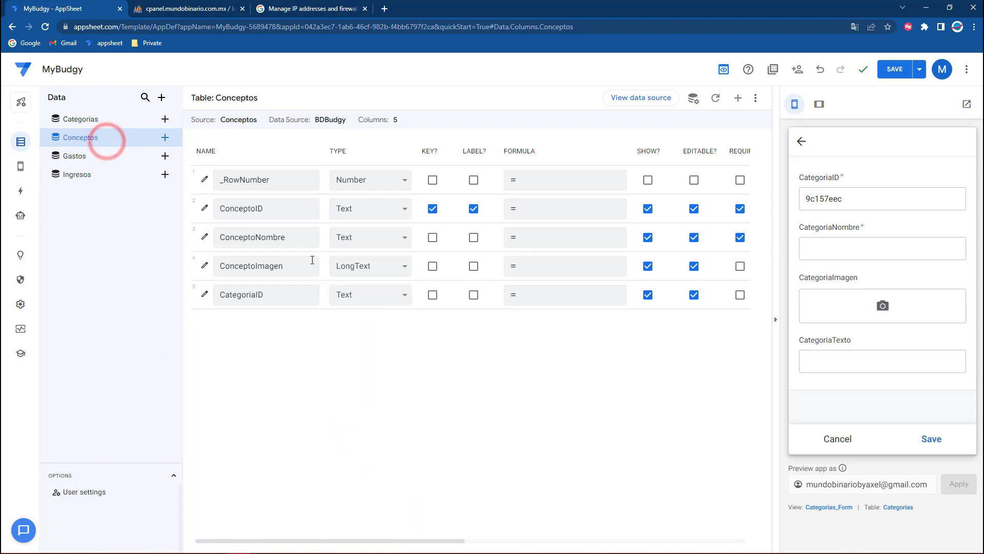
pyautogui.click(354, 264)
pyautogui.press('i')
pyautogui.press('Return')
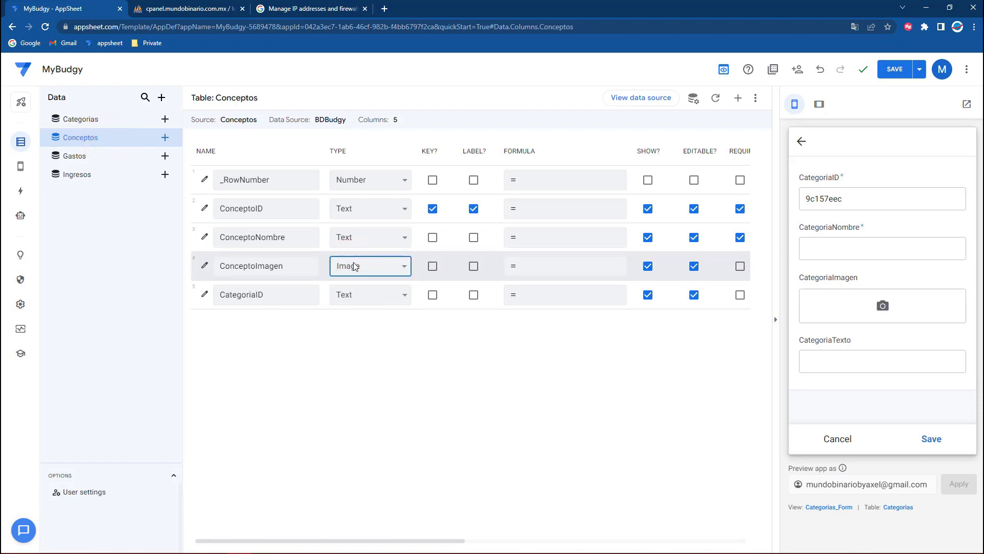
pyautogui.moveTo(104, 157)
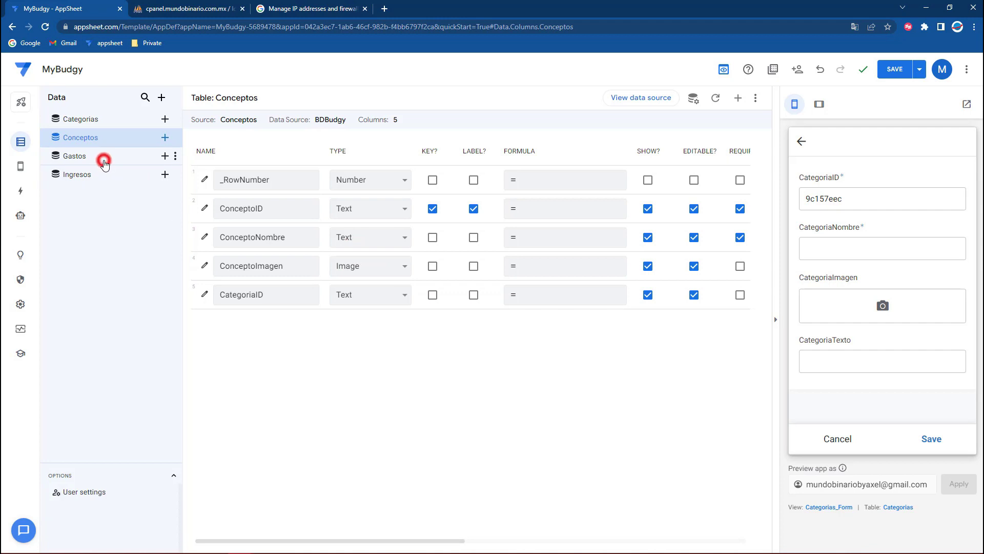
# Review the Gastos and Ingresos columns and save the MyBudgy app
pyautogui.click(104, 162)
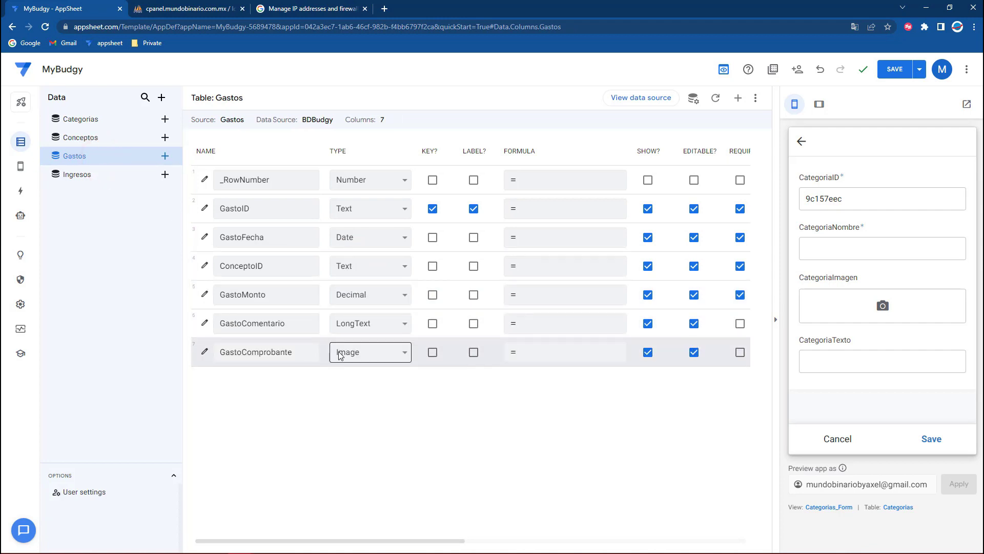
pyautogui.click(71, 175)
pyautogui.click(885, 73)
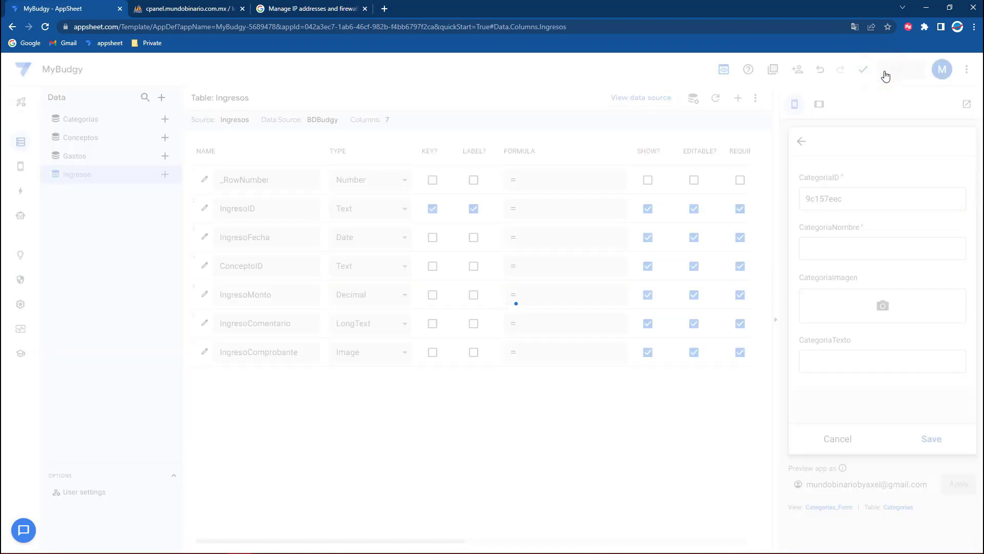
pyautogui.click(90, 126)
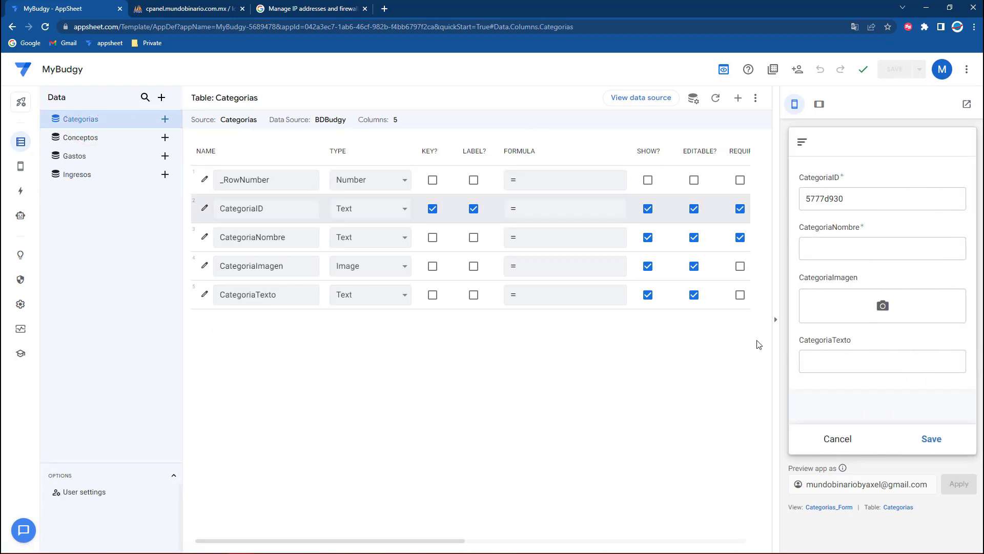
# Start a new category record with ID G and the name Gastos
pyautogui.doubleClick(849, 198)
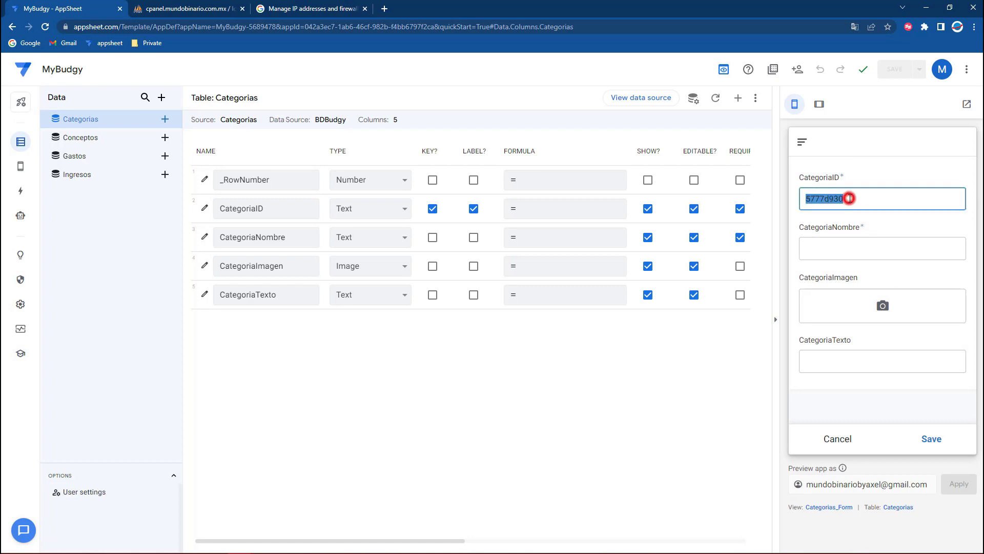
pyautogui.click(845, 439)
pyautogui.click(843, 440)
pyautogui.click(952, 402)
pyautogui.doubleClick(857, 203)
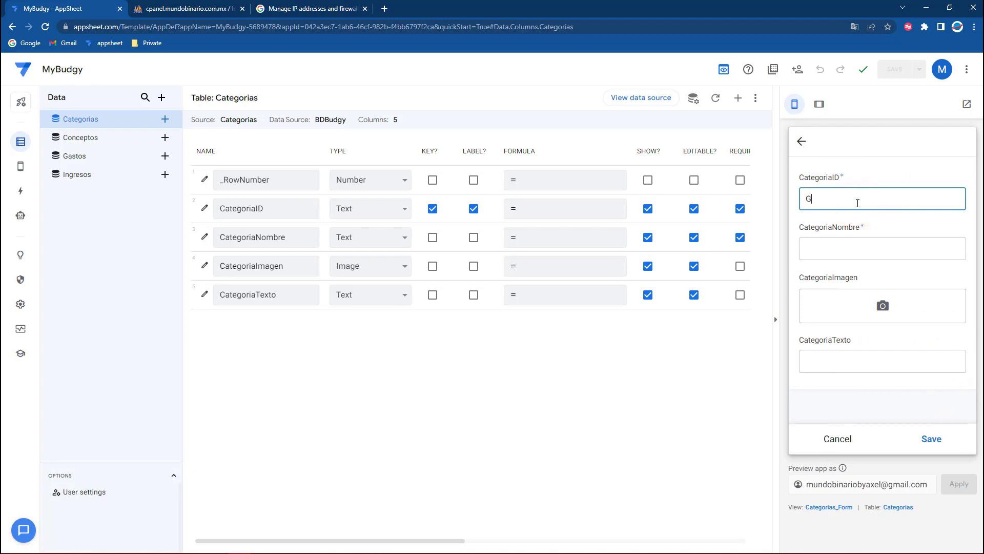
pyautogui.click(845, 246)
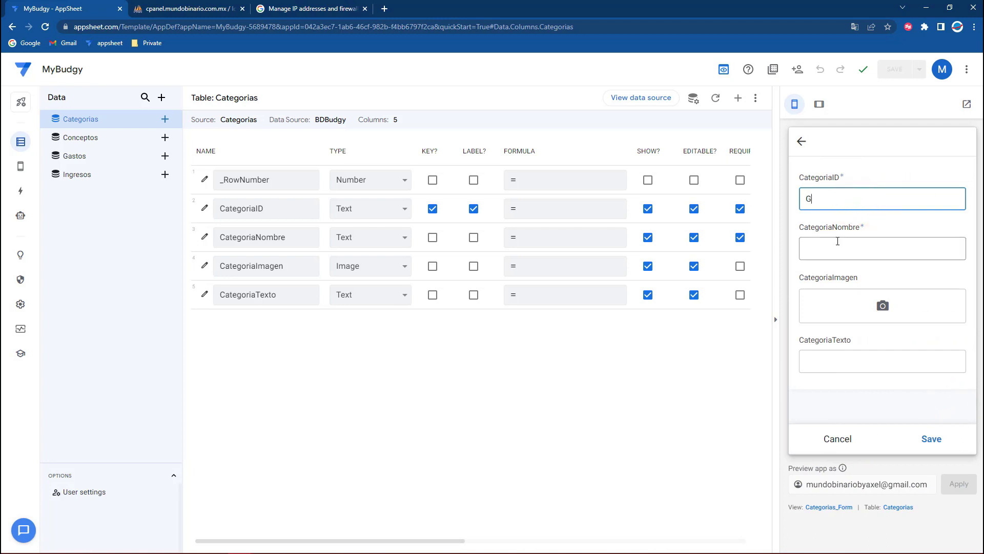
pyautogui.write('Gasd')
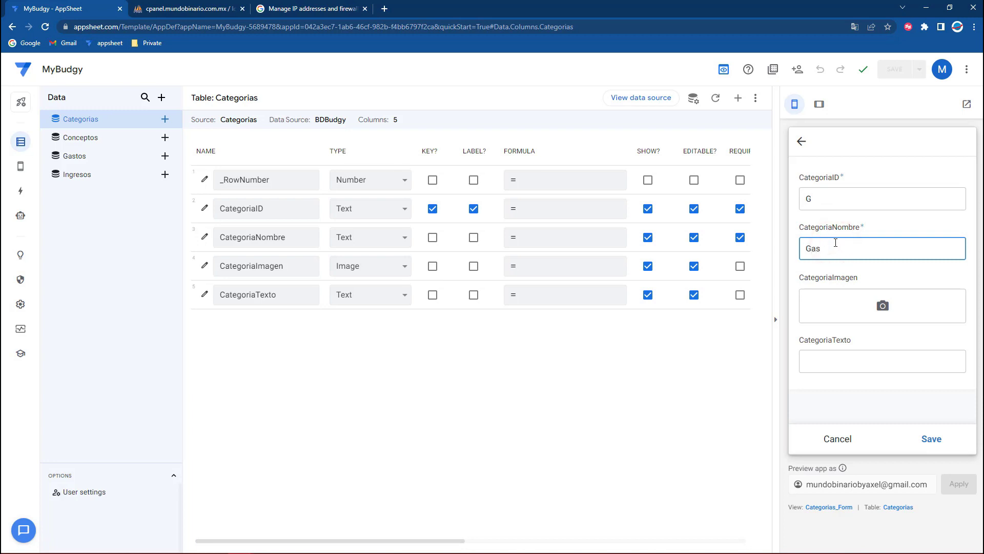
# Upload the Gasto face image as the category's image
pyautogui.click(845, 308)
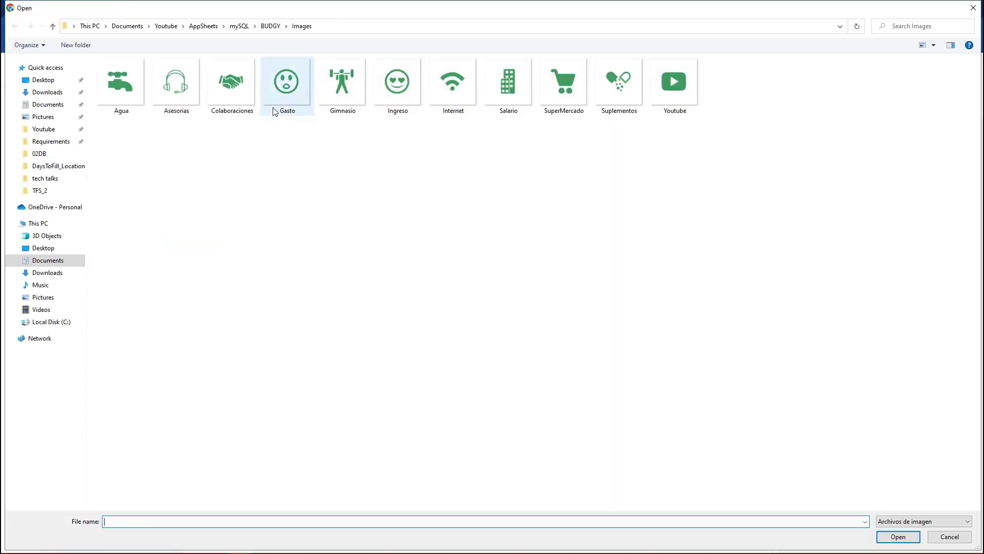
pyautogui.click(281, 84)
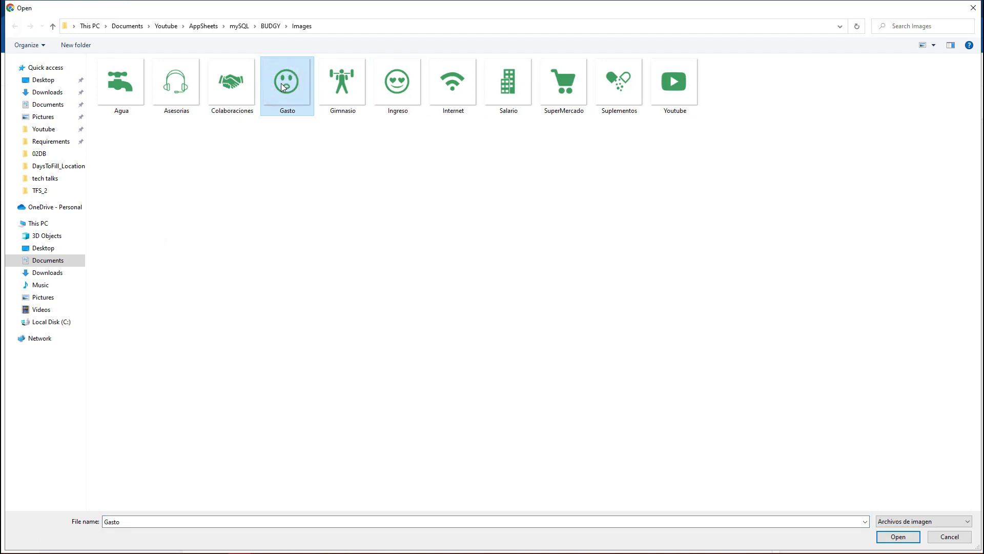
pyautogui.click(899, 536)
pyautogui.scroll(-1, 880, 323)
# Enter the text 'Se ha guardado tu gasto', then save and sync the Gastos category
pyautogui.click(822, 393)
pyautogui.write('Se ha guardado tu gasto')
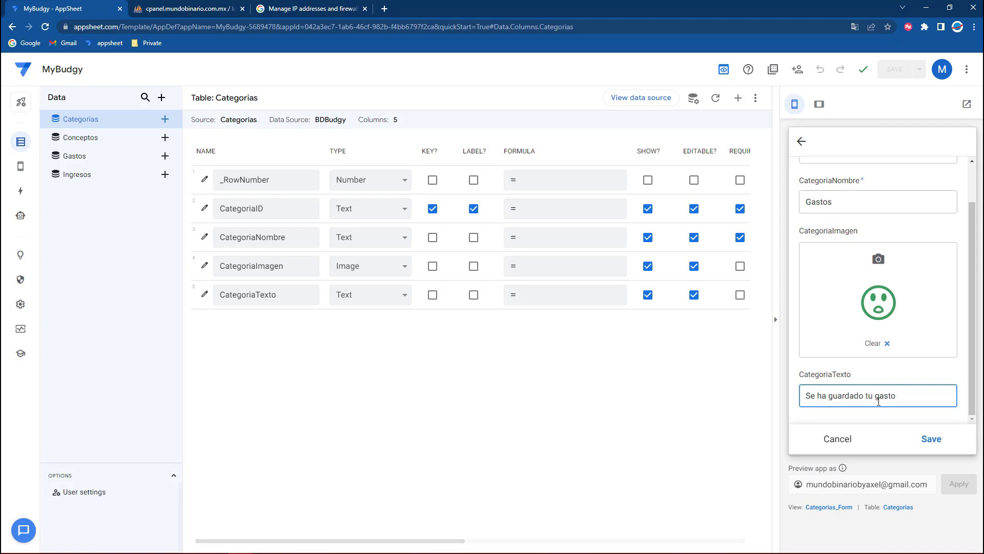
pyautogui.click(931, 439)
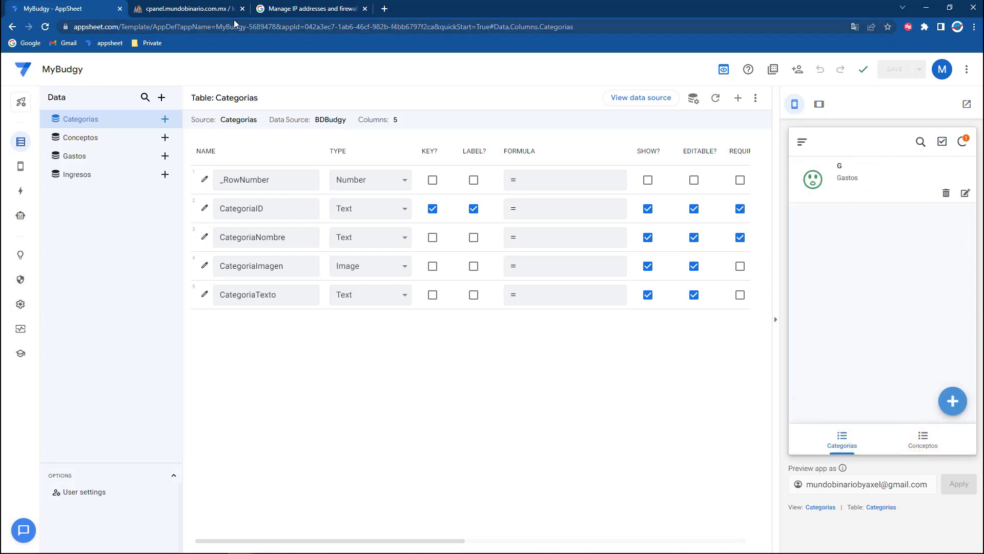
pyautogui.click(963, 142)
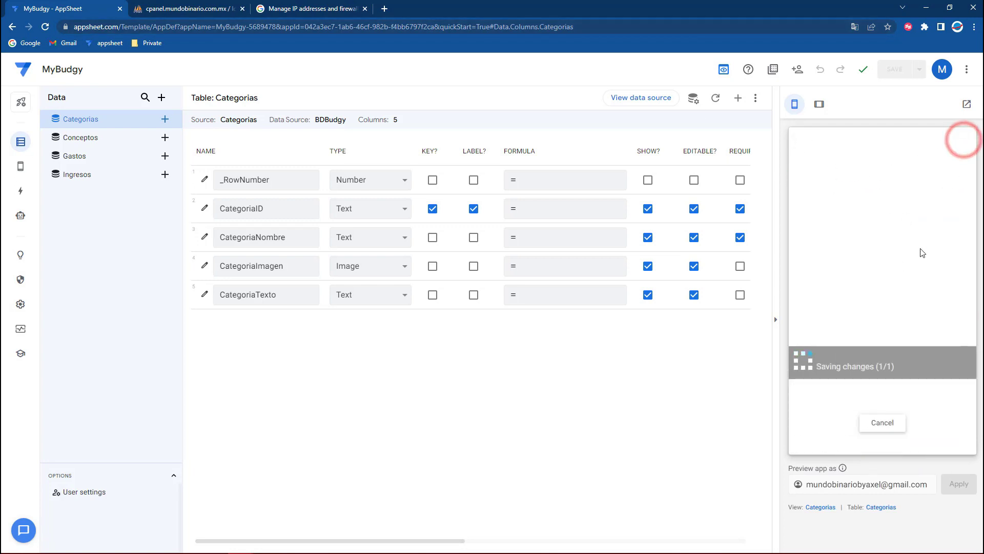
pyautogui.click(203, 8)
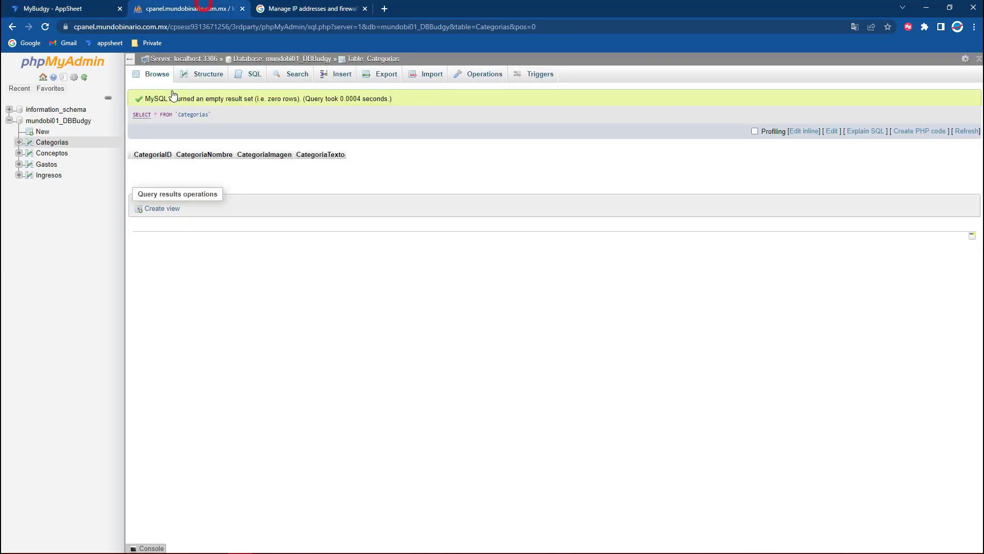
# Reload Categorias in phpMyAdmin and check the new row's ID G, image path and message
pyautogui.click(66, 146)
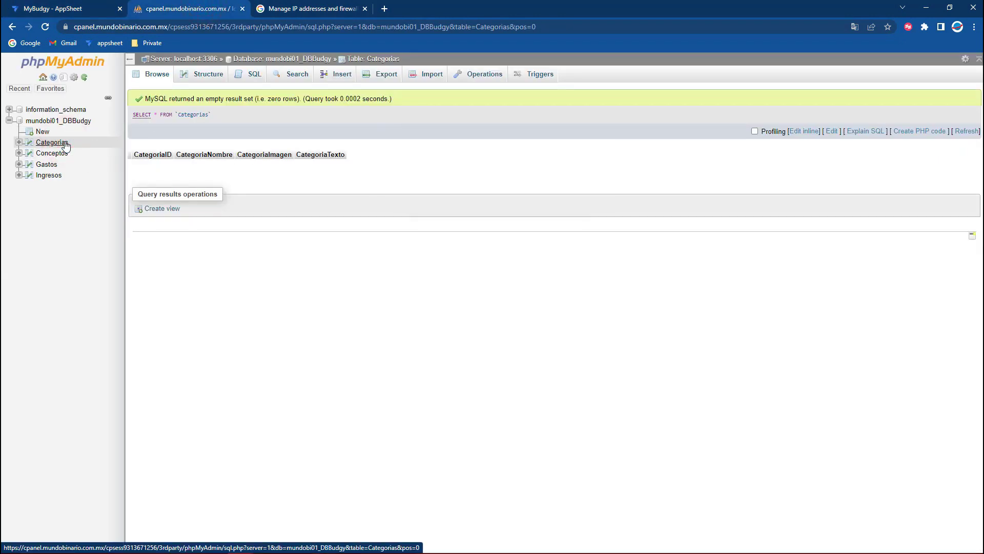
pyautogui.click(65, 146)
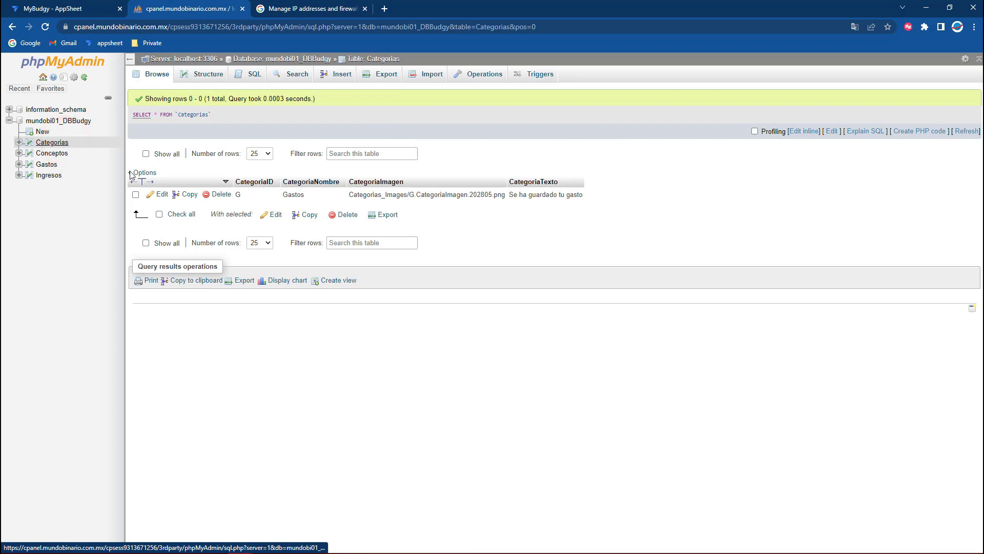
pyautogui.doubleClick(238, 195)
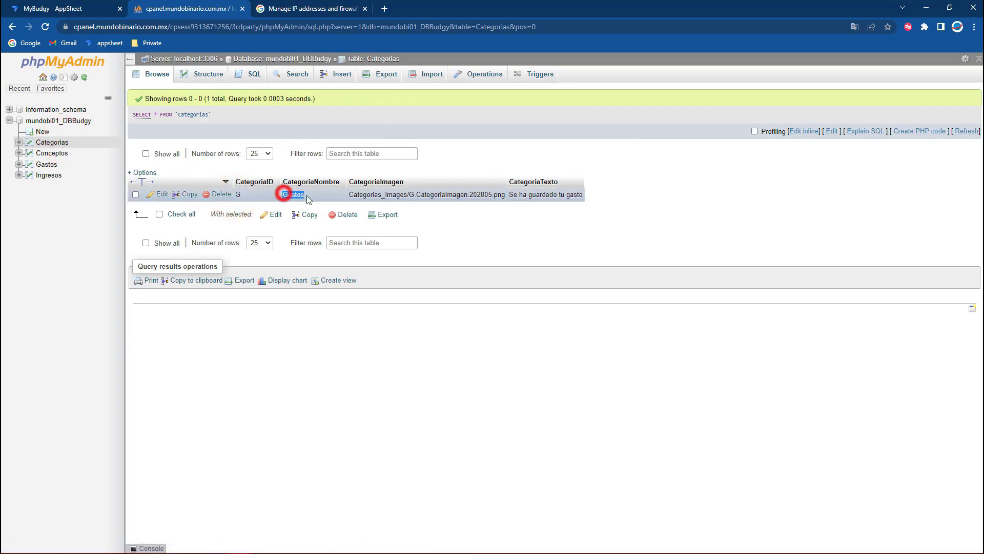
pyautogui.moveTo(347, 197); pyautogui.dragTo(577, 208)
pyautogui.click(540, 198)
pyautogui.click(567, 211)
# Start a new category record with ID I and the name Ingreso
pyautogui.click(59, 4)
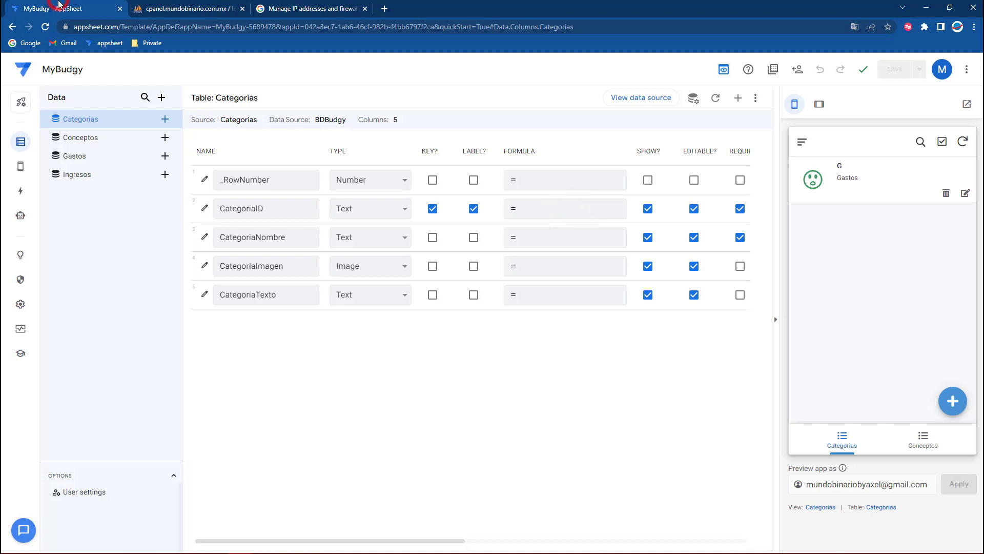
pyautogui.click(953, 403)
pyautogui.doubleClick(857, 200)
pyautogui.press('Tab')
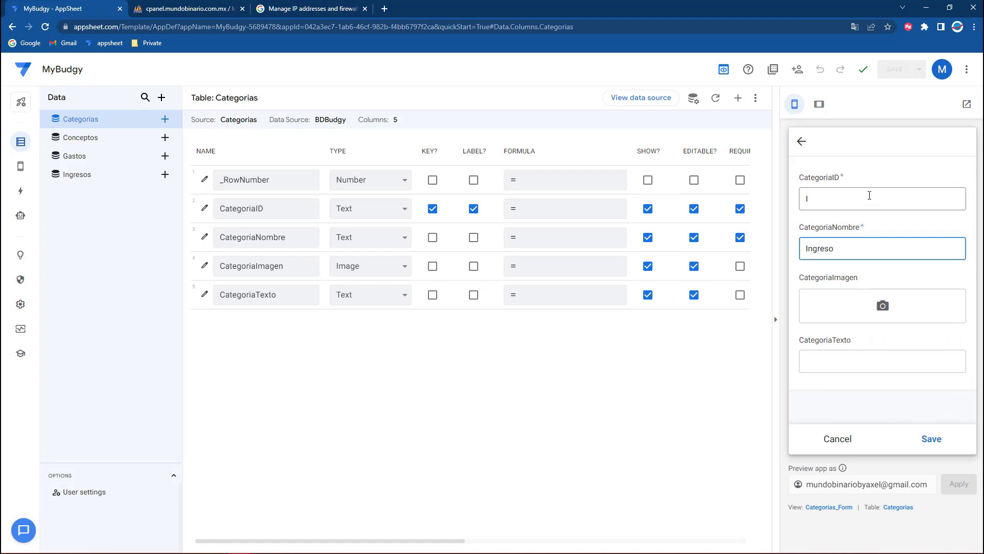
# Upload the heart-eyes Ingreso image as the category's image
pyautogui.click(864, 305)
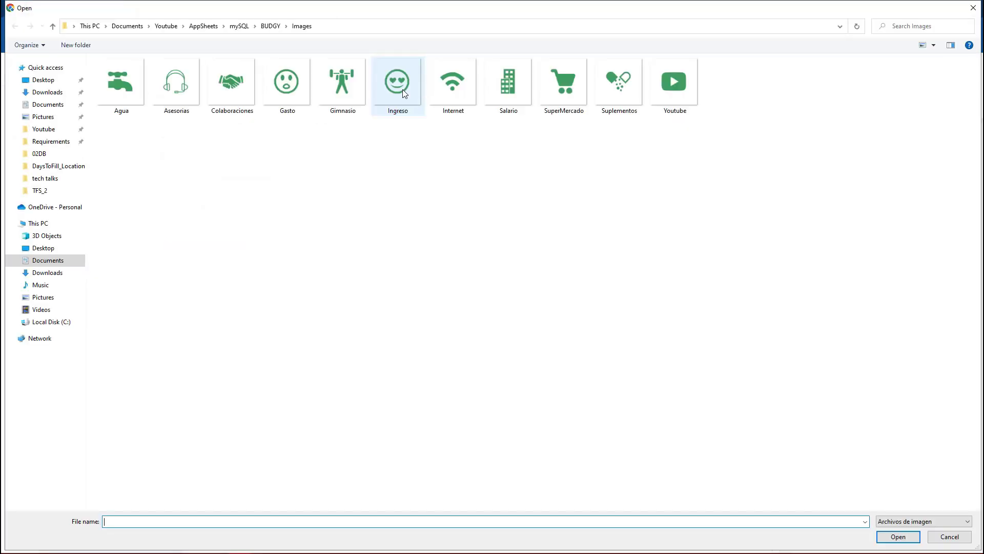
pyautogui.click(403, 90)
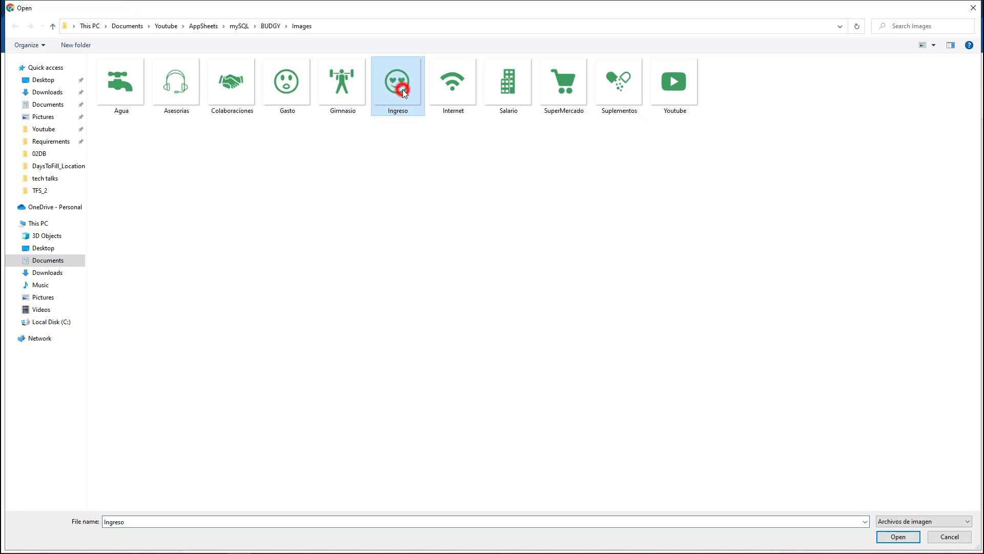
pyautogui.click(894, 536)
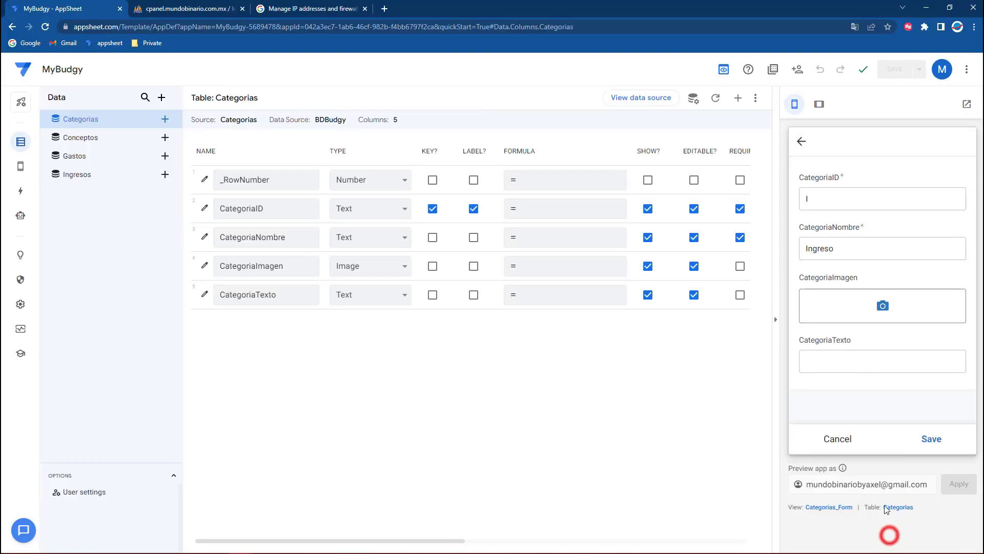
pyautogui.scroll(-1, 849, 403)
# Enter the text 'Se ha guardado tu ingreso', then save and sync the Ingreso category
pyautogui.click(838, 393)
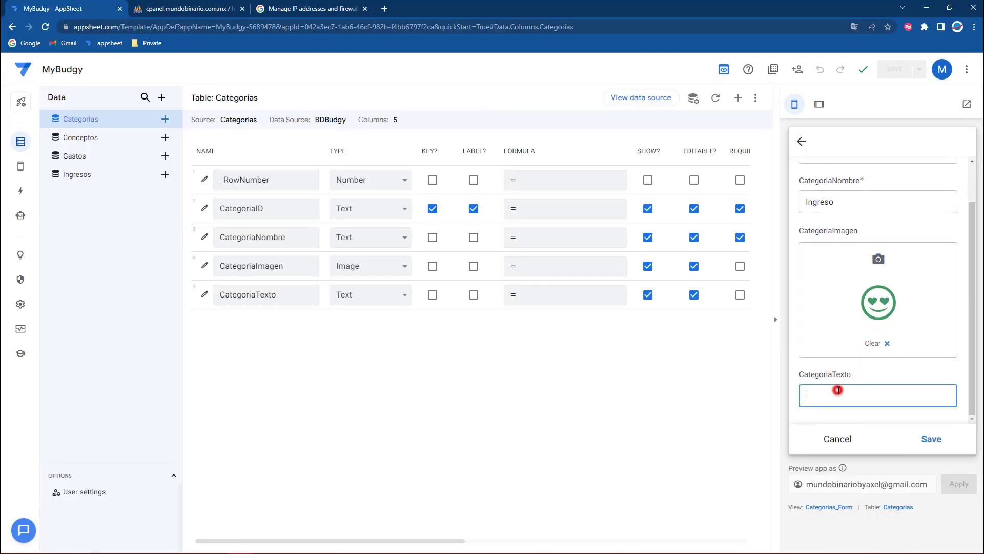
pyautogui.write('Se ha guardado tu ingreso')
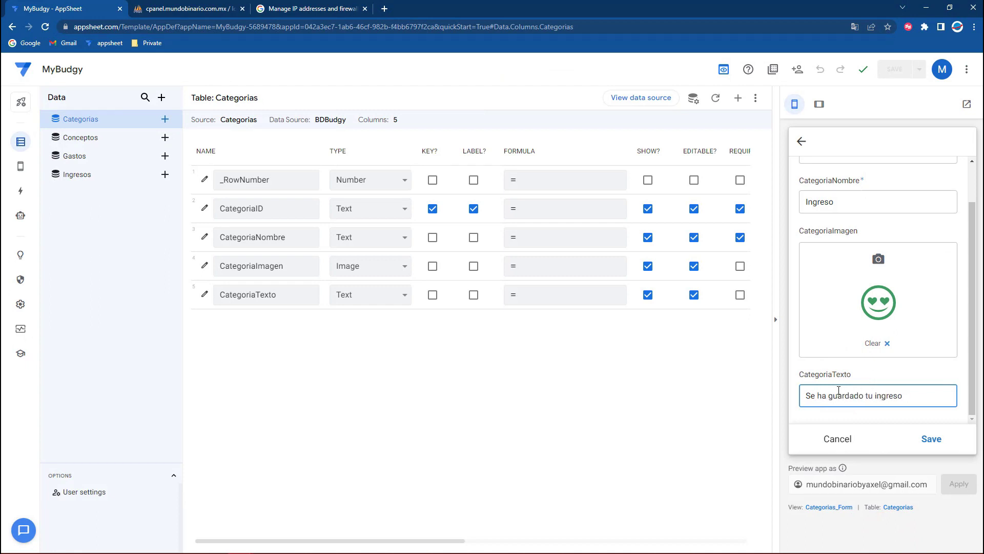
pyautogui.click(924, 439)
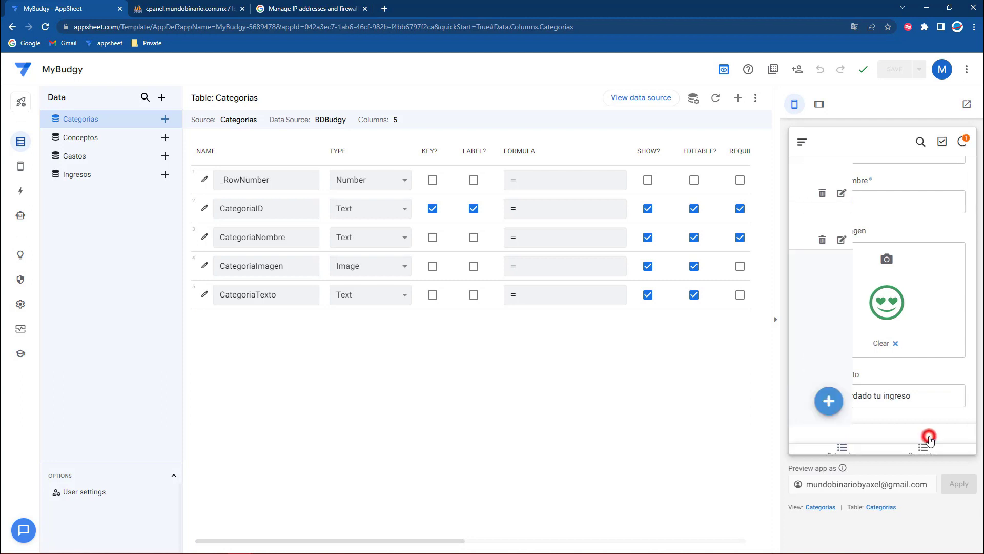
pyautogui.click(956, 142)
# Reload phpMyAdmin's Categorias table to confirm the Ingreso row appears
pyautogui.click(202, 7)
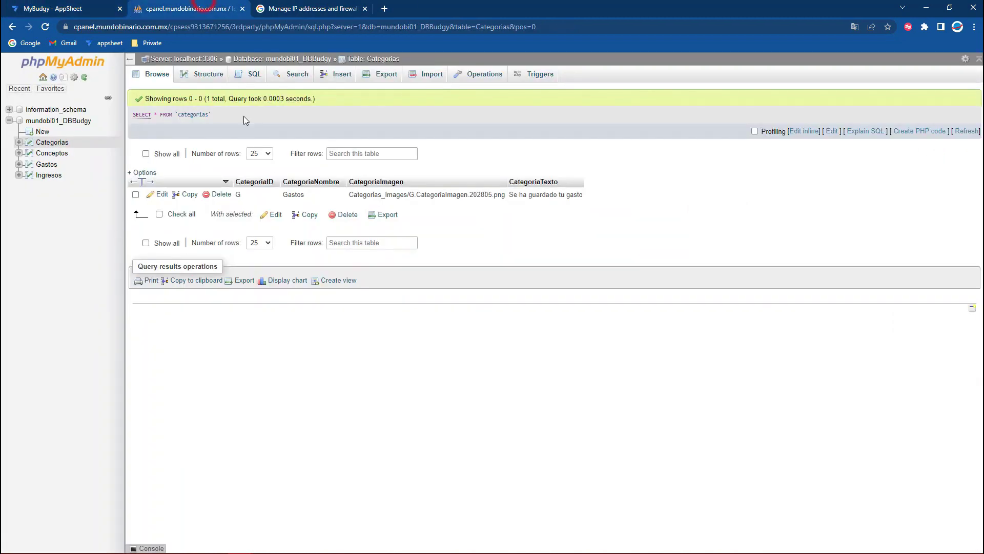
pyautogui.click(42, 144)
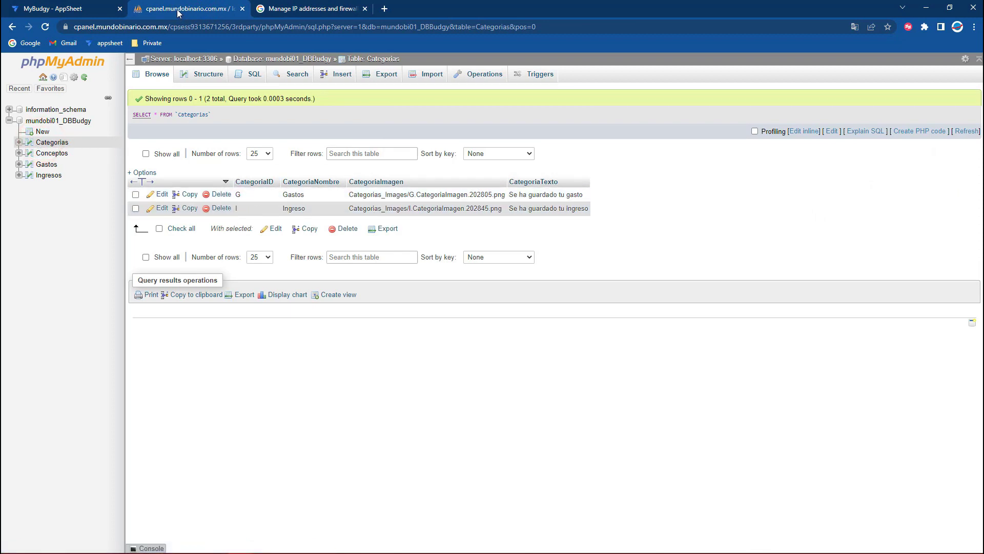
pyautogui.click(61, 9)
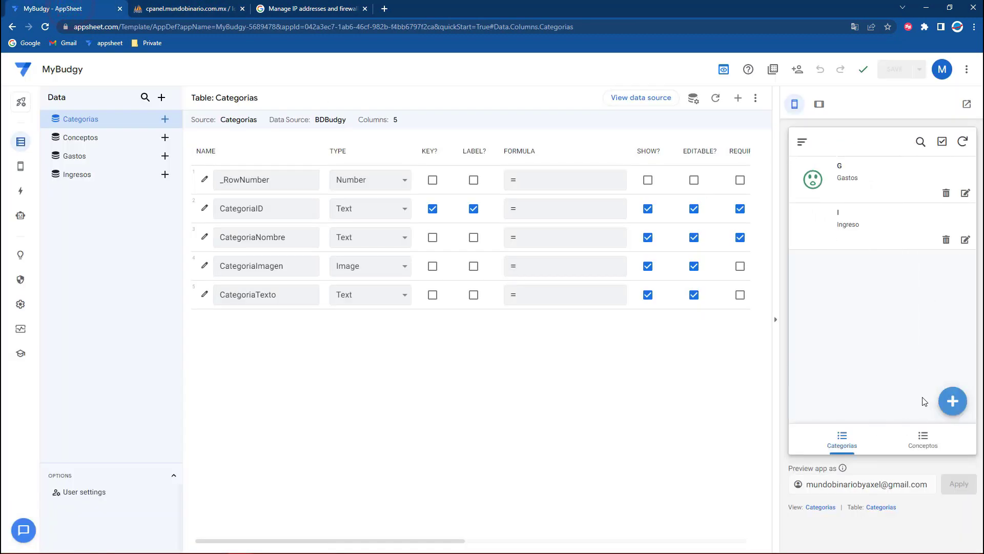